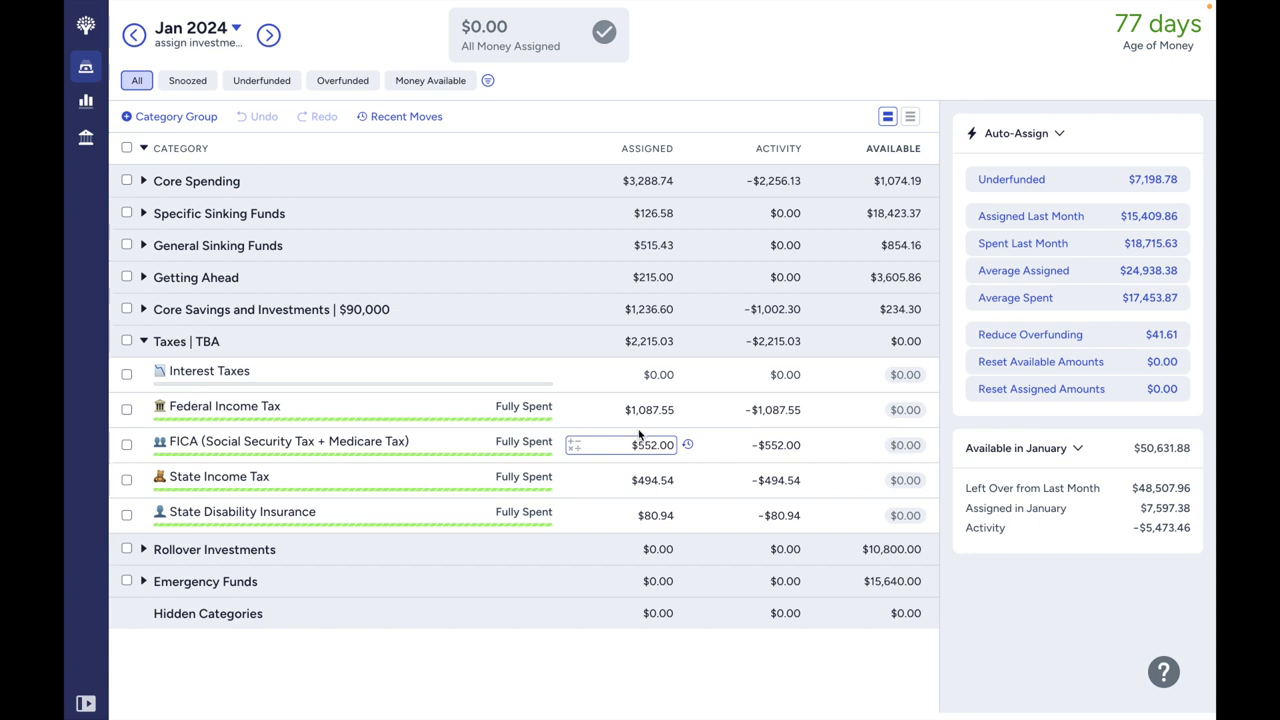
key(Escape)
click(615, 514)
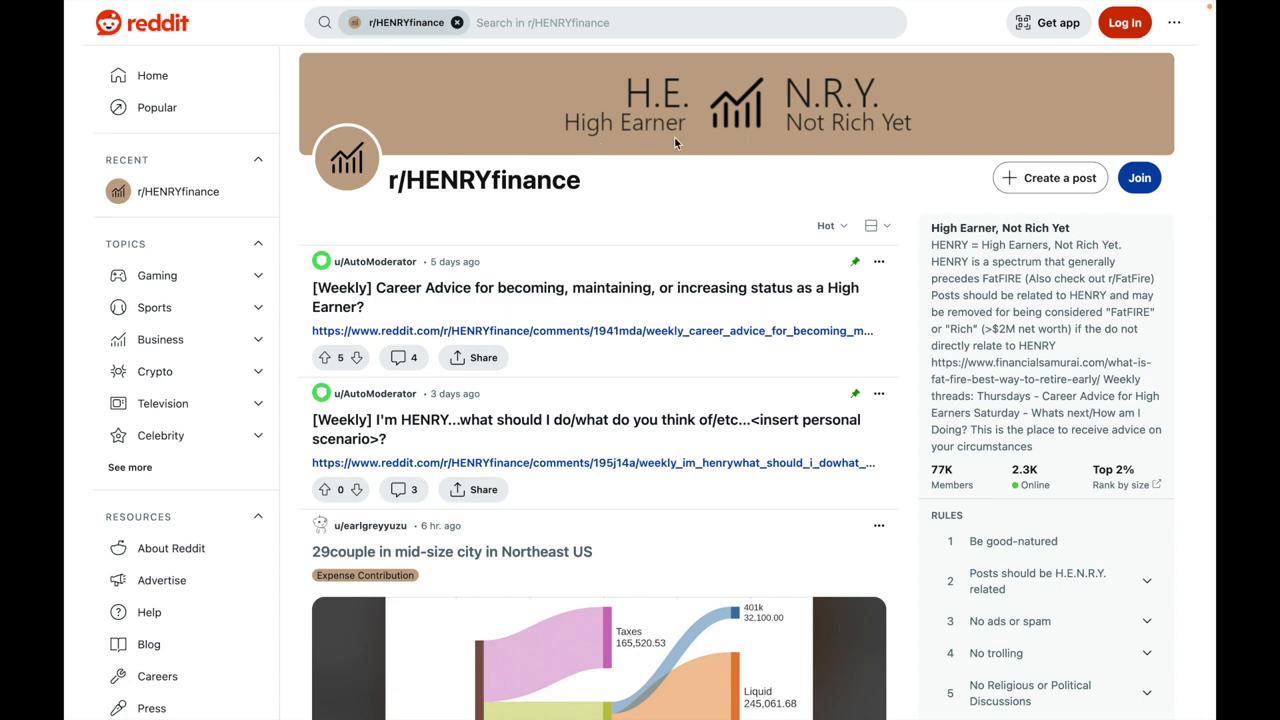
Examine the tax amounts in the income flow charts posted on the r/HENRYfinance subreddit
scroll(900, 330, down, 2)
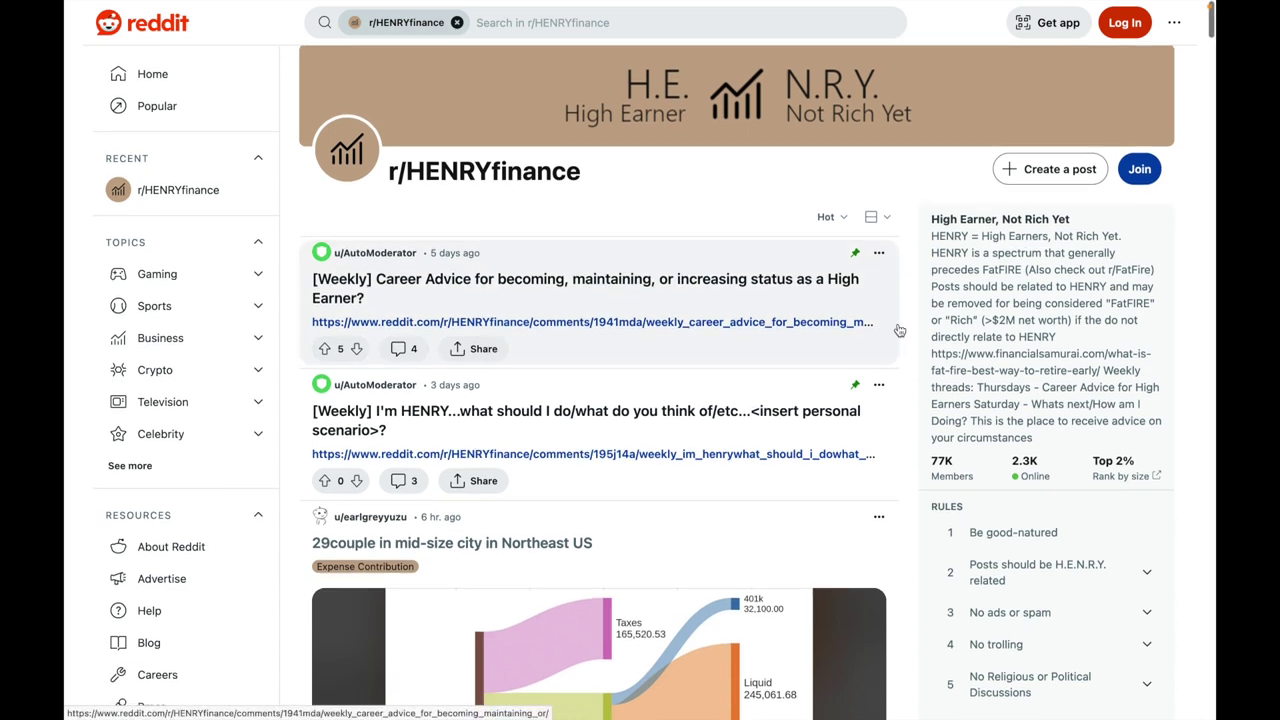
scroll(900, 330, down, 5)
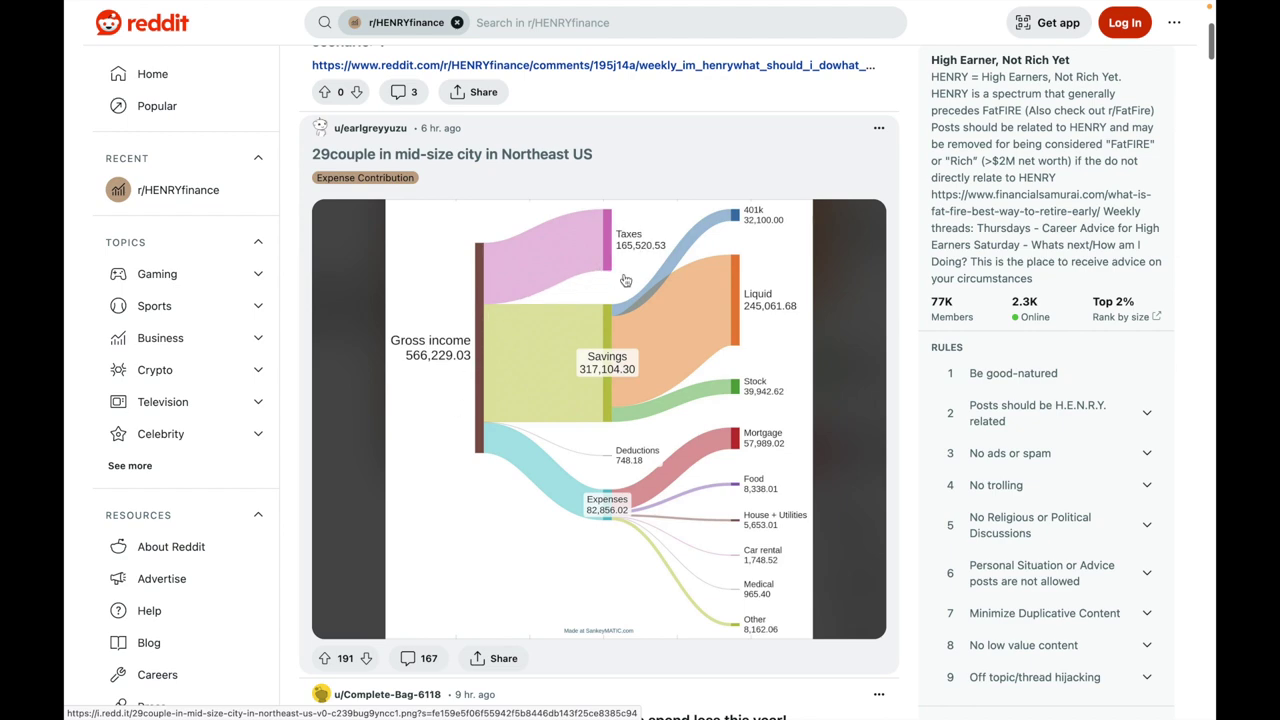
scroll(618, 400, down, 5)
scroll(618, 400, down, 1)
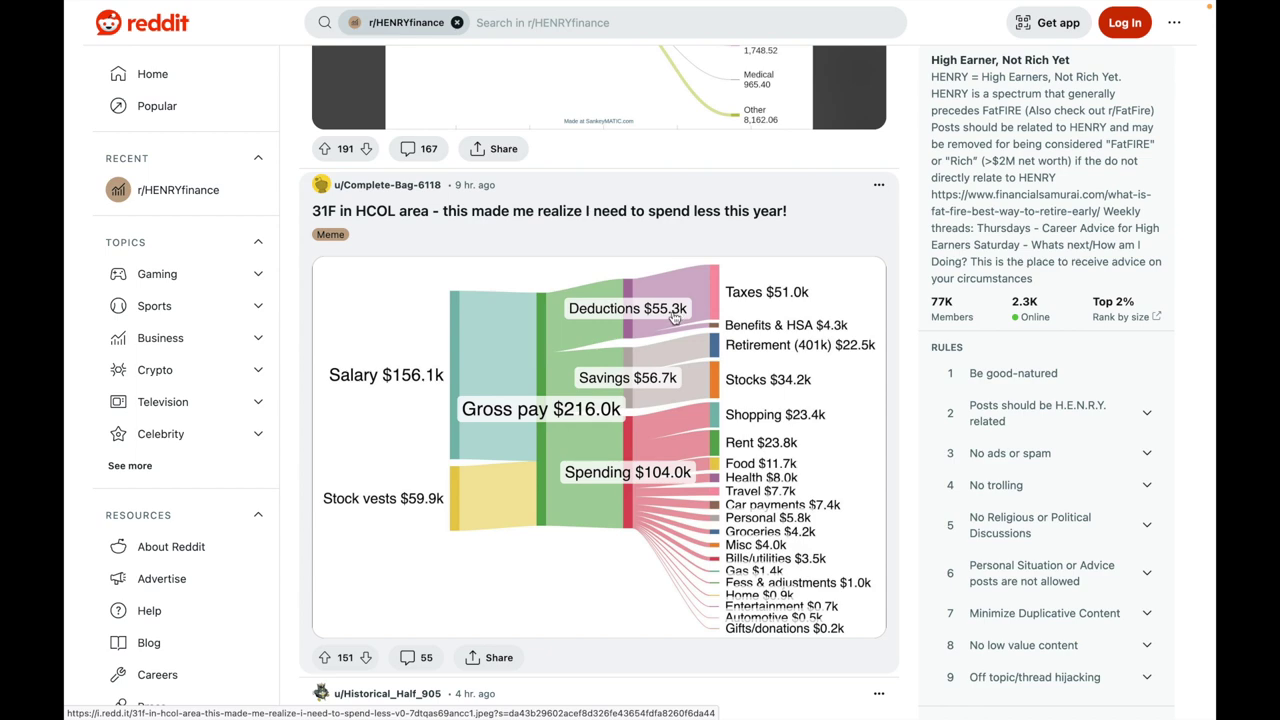
scroll(675, 316, down, 4)
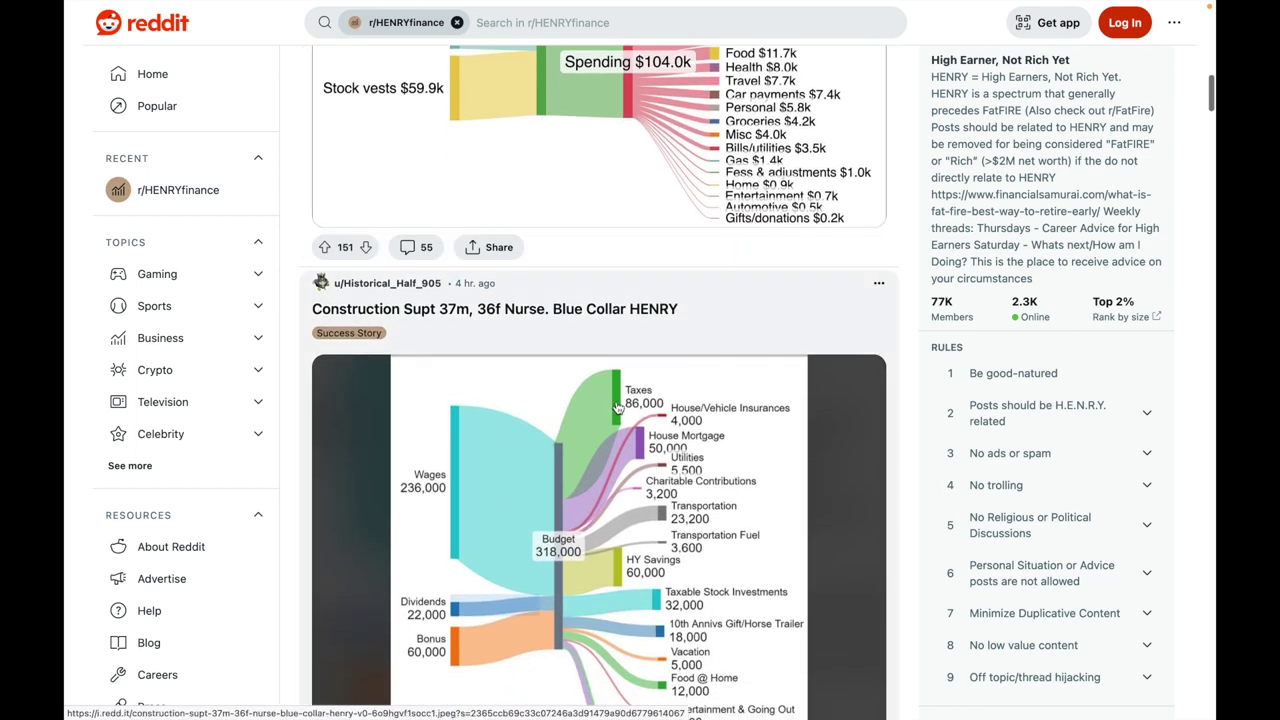
scroll(616, 402, down, 5)
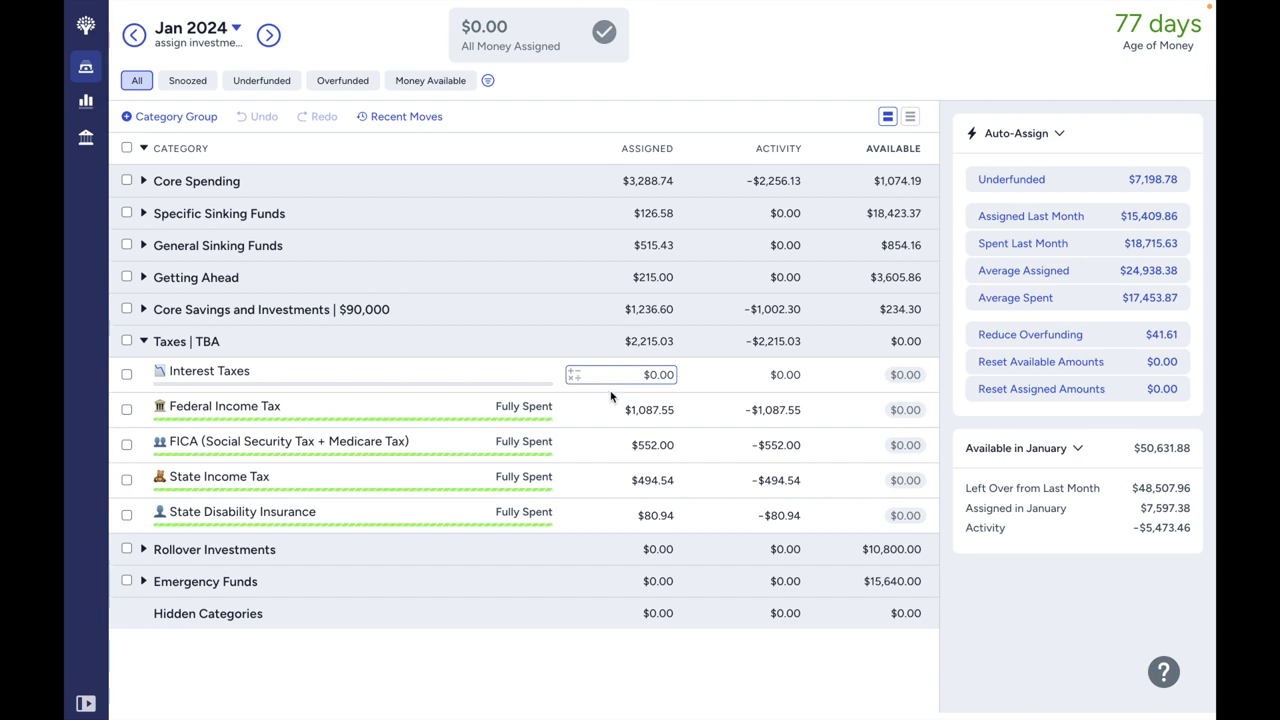
Open the transactions of all accounts and select the 01/03/2024 CCS Paycheck Deductions split and the paycheck and bonus inflow split
click(85, 140)
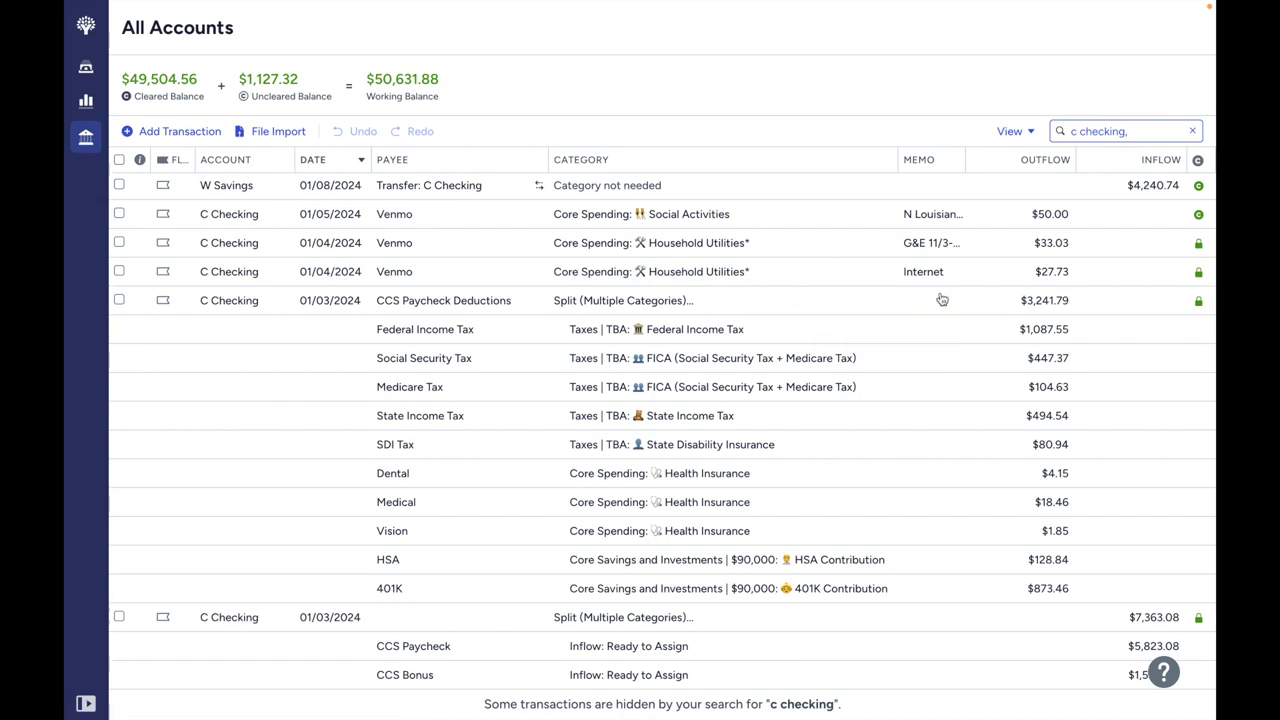
scroll(968, 316, down, 1)
scroll(971, 318, down, 1)
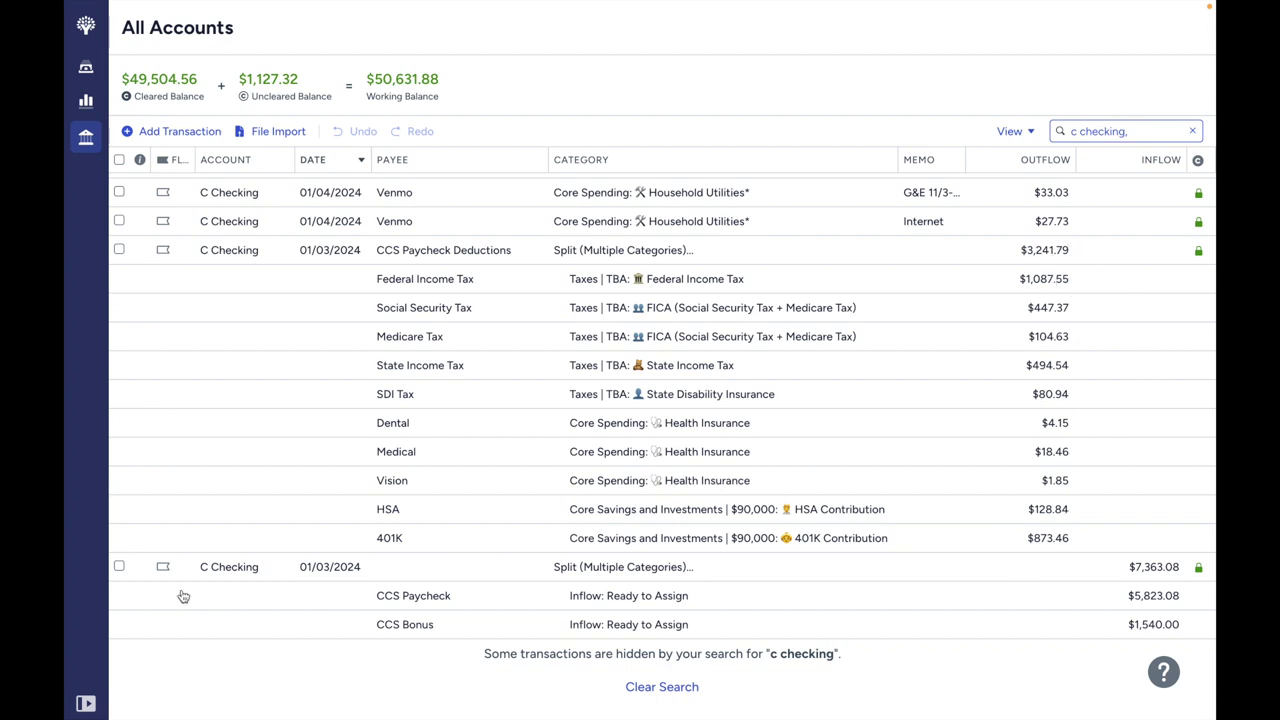
click(119, 566)
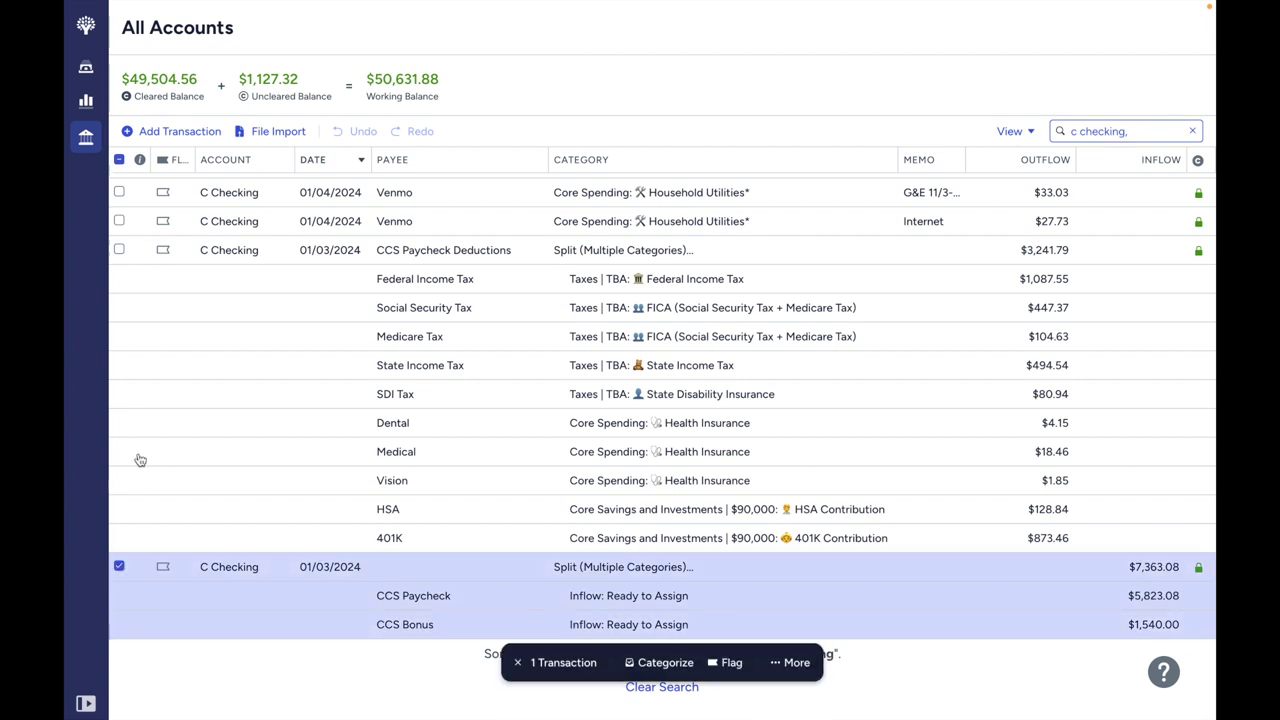
click(119, 250)
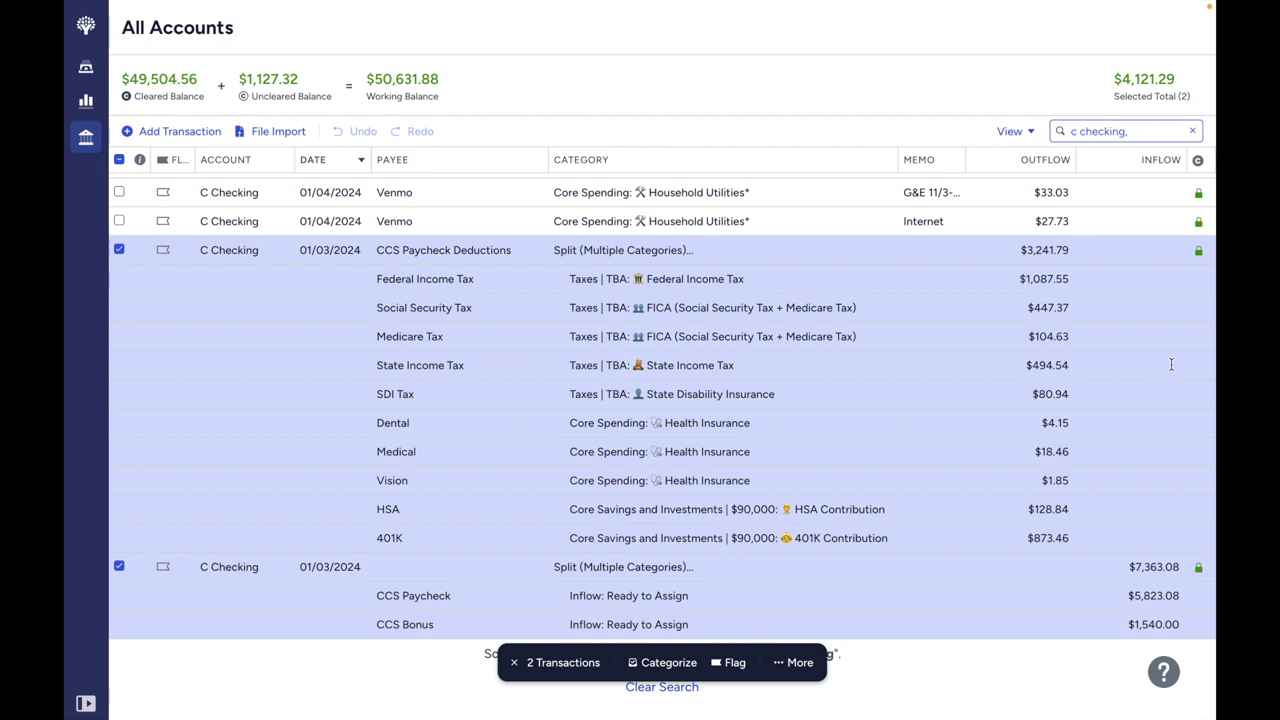
Return to the January 2024 budget, inspect the 401K Contribution target under Core Savings and Investments, and collapse that group again
click(108, 88)
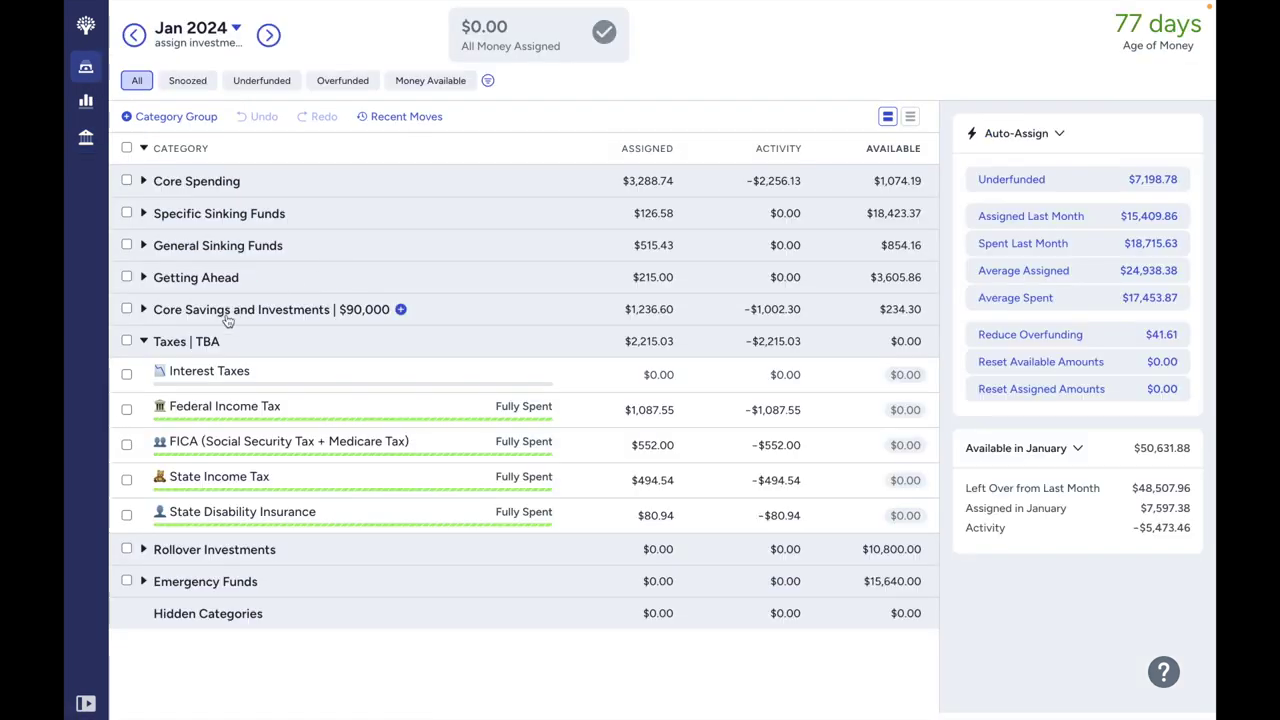
click(143, 310)
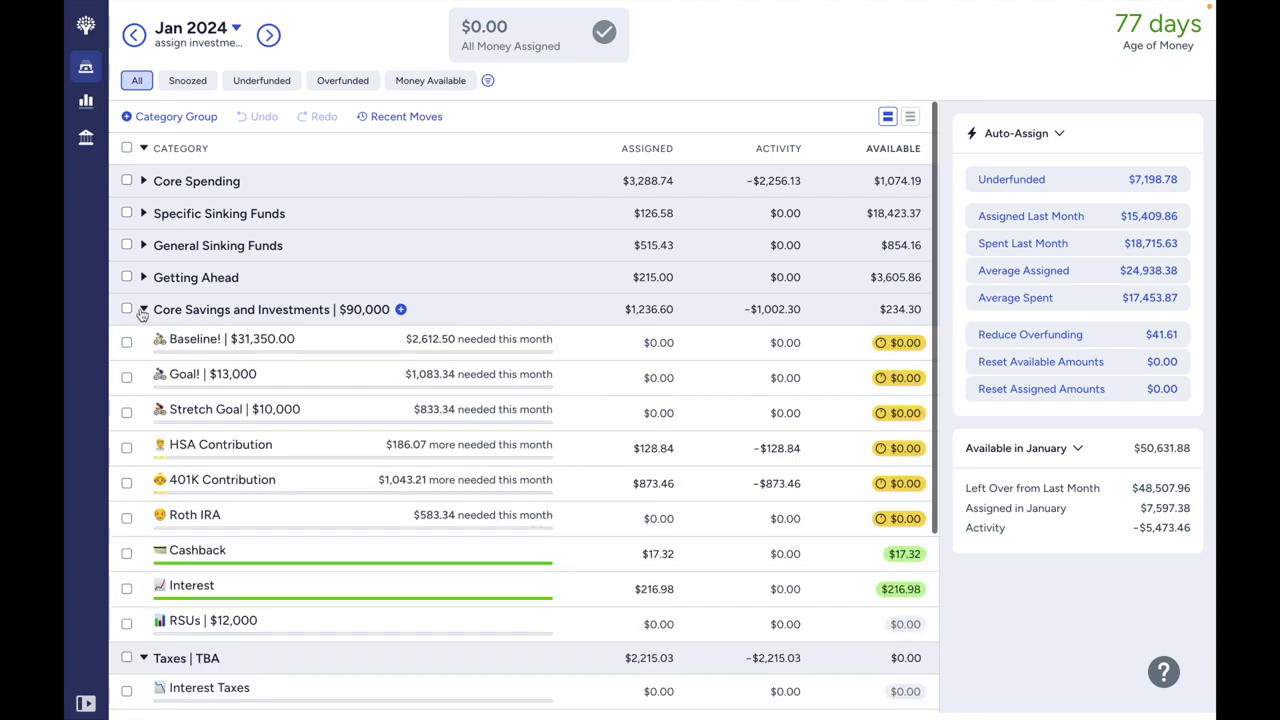
click(126, 487)
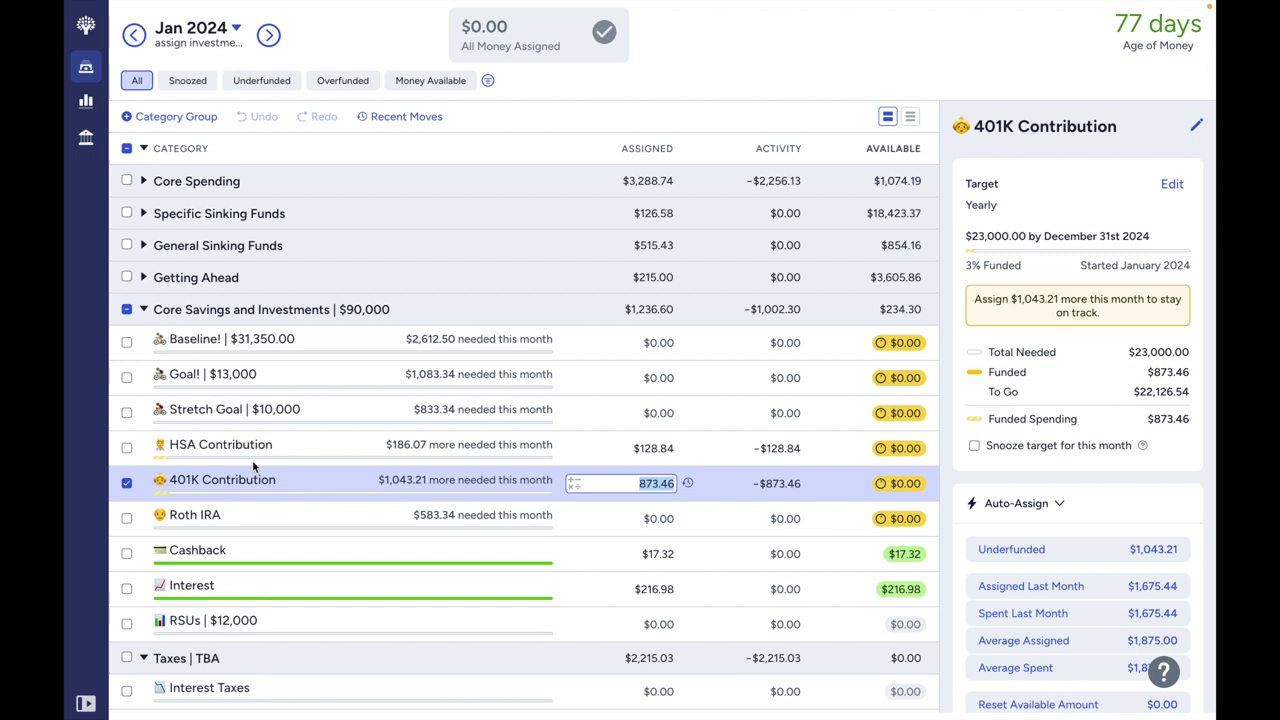
click(125, 484)
click(143, 309)
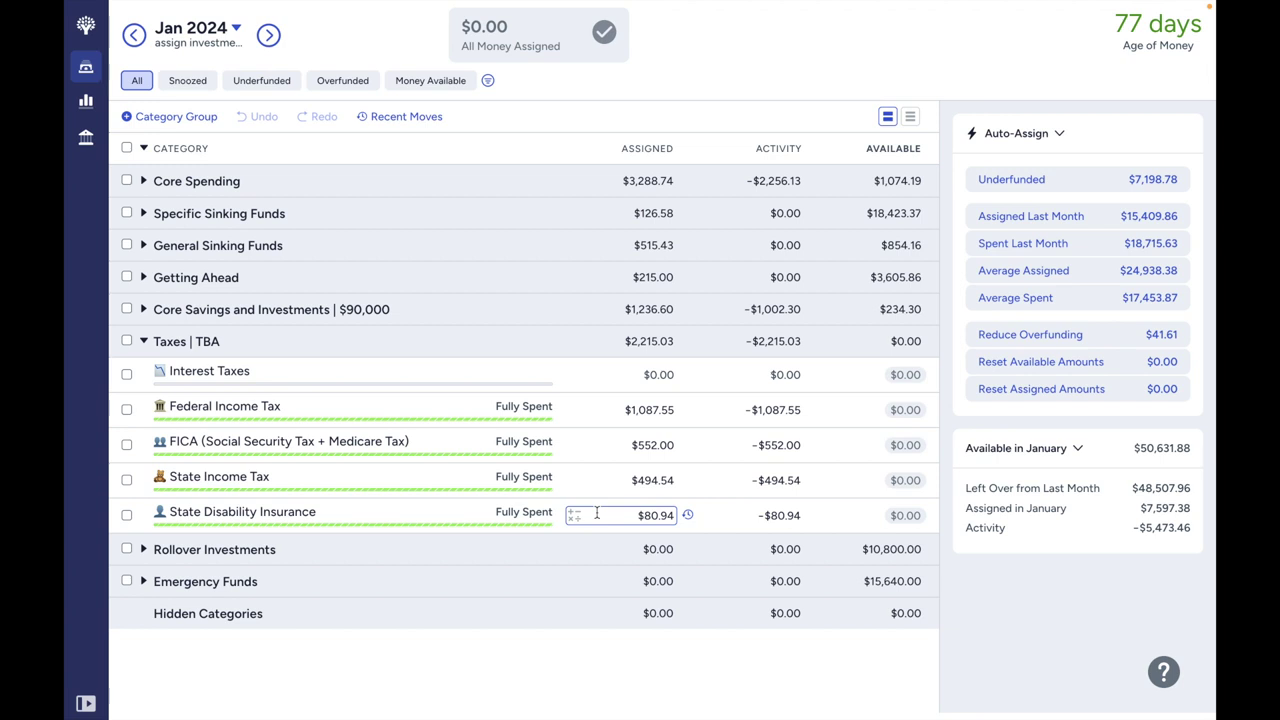
Check the estimated yearly taxes in the 2024 sheet of Yearly Budget Goals, then switch to SmartAsset's federal income tax calculator
key(ctrl+Tab)
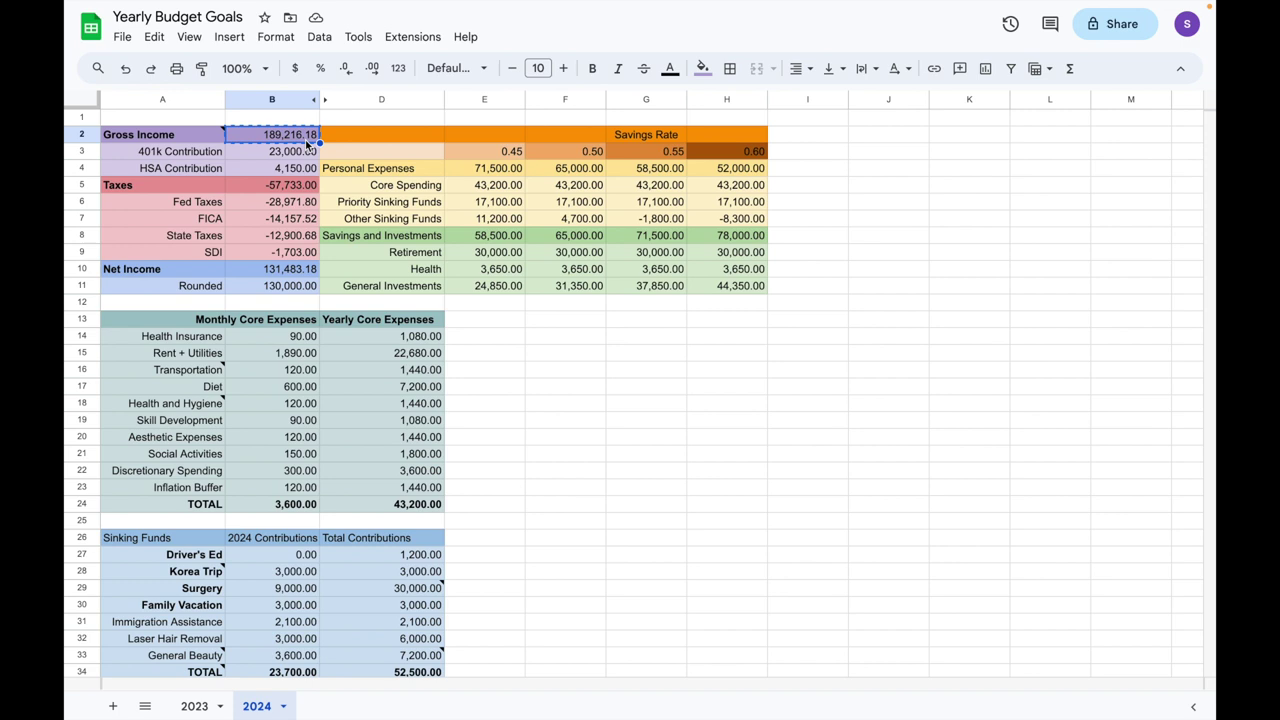
click(316, 186)
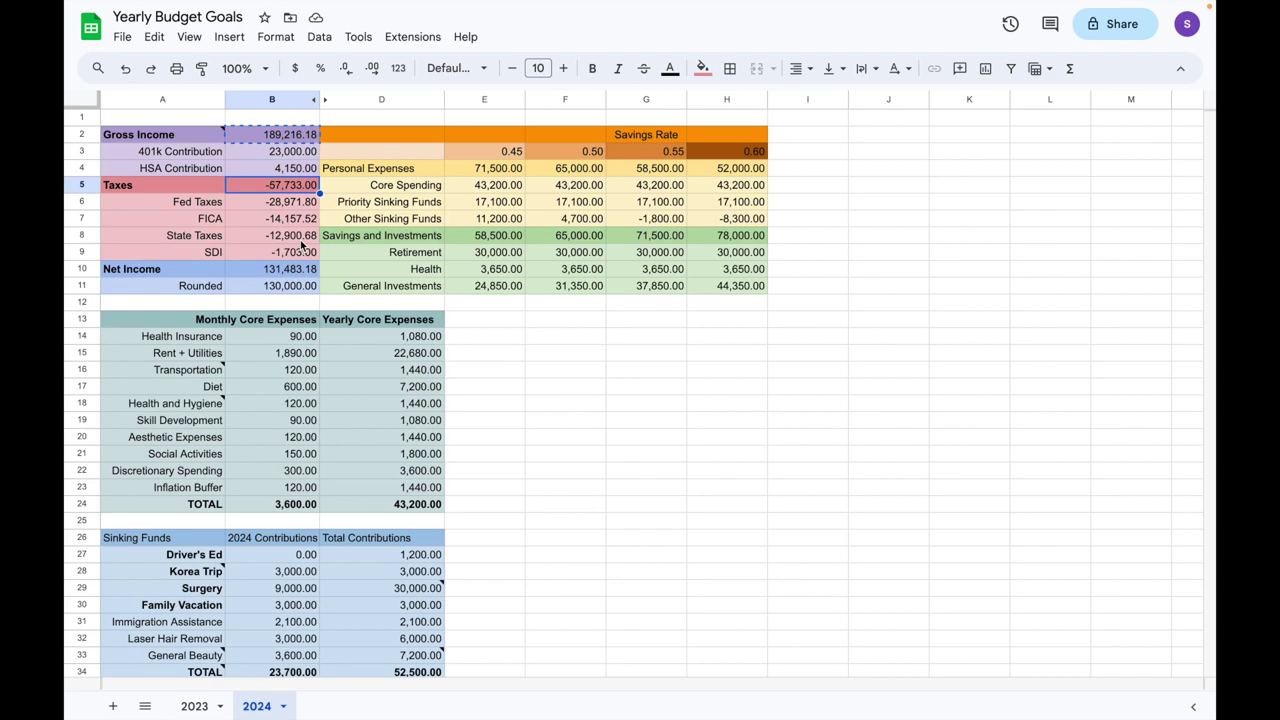
key(ctrl+Tab)
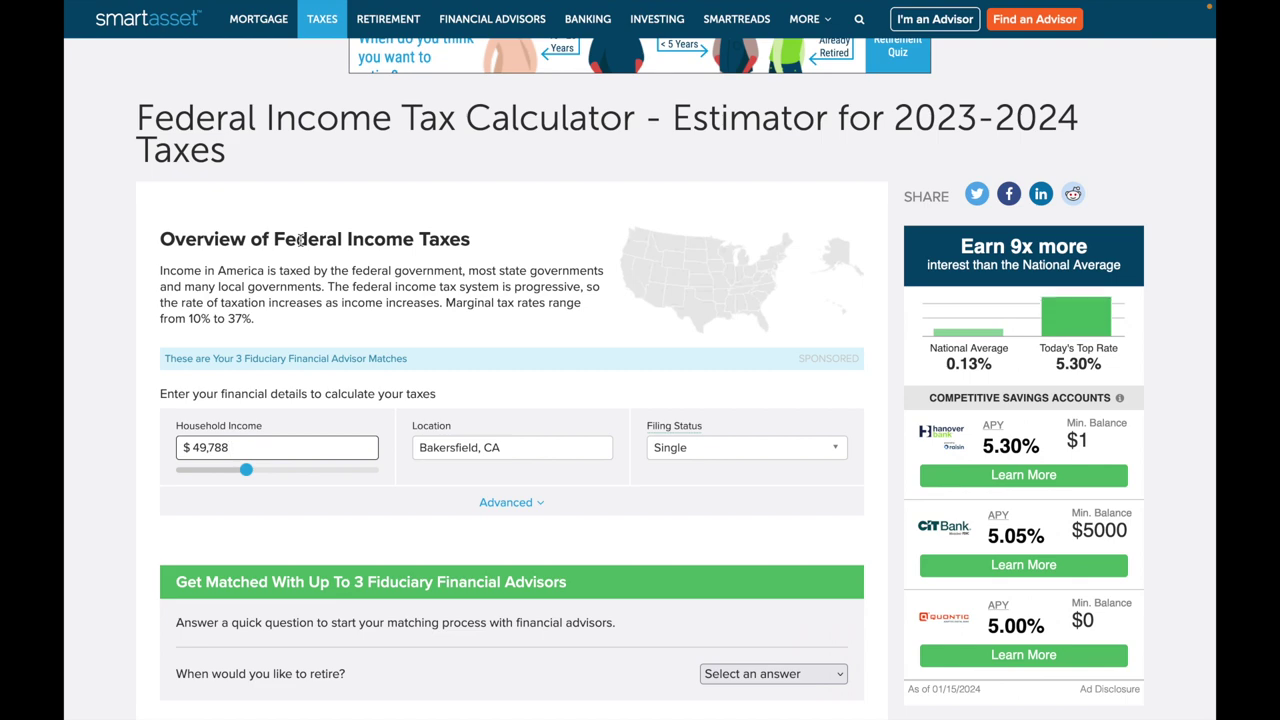
Copy the gross income from the Yearly Budget Goals sheet into the tax calculator's household income and choose Single as filing status
key(ctrl+Tab)
click(284, 140)
key(ctrl+c)
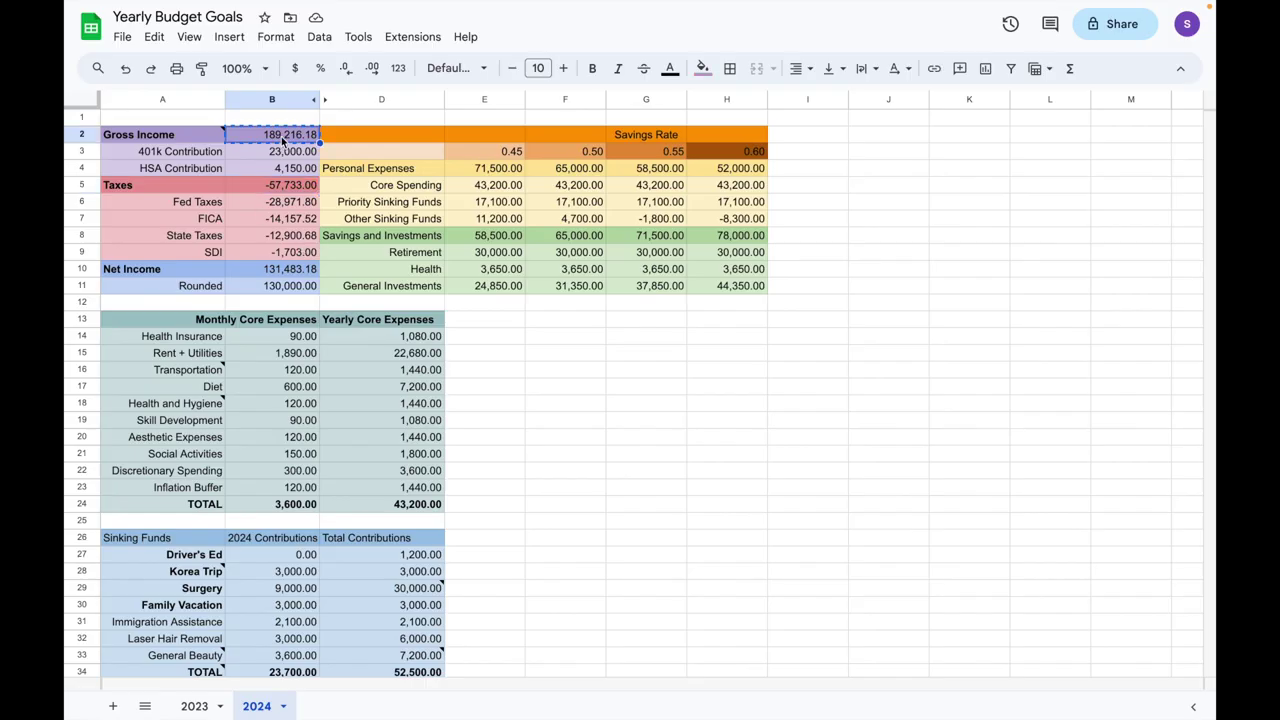
key(ctrl+shift+Tab)
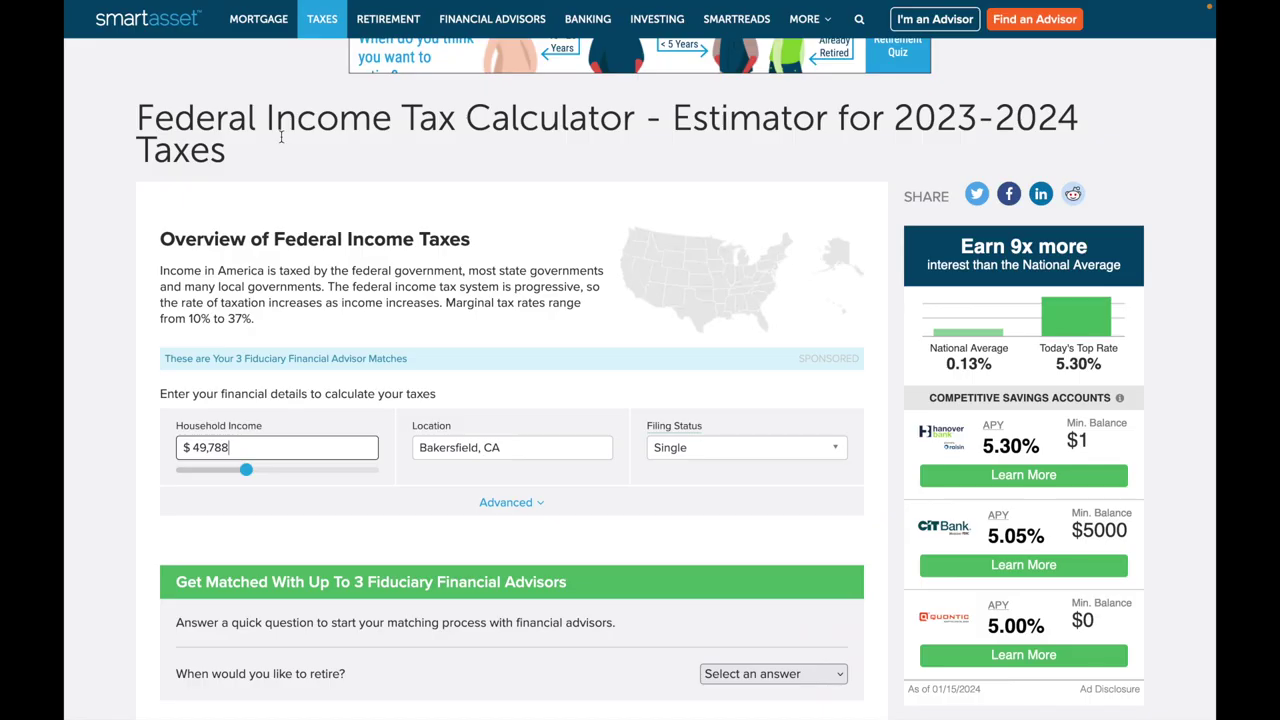
key(ctrl+a)
key(BackSpace)
key(ctrl+v)
click(660, 452)
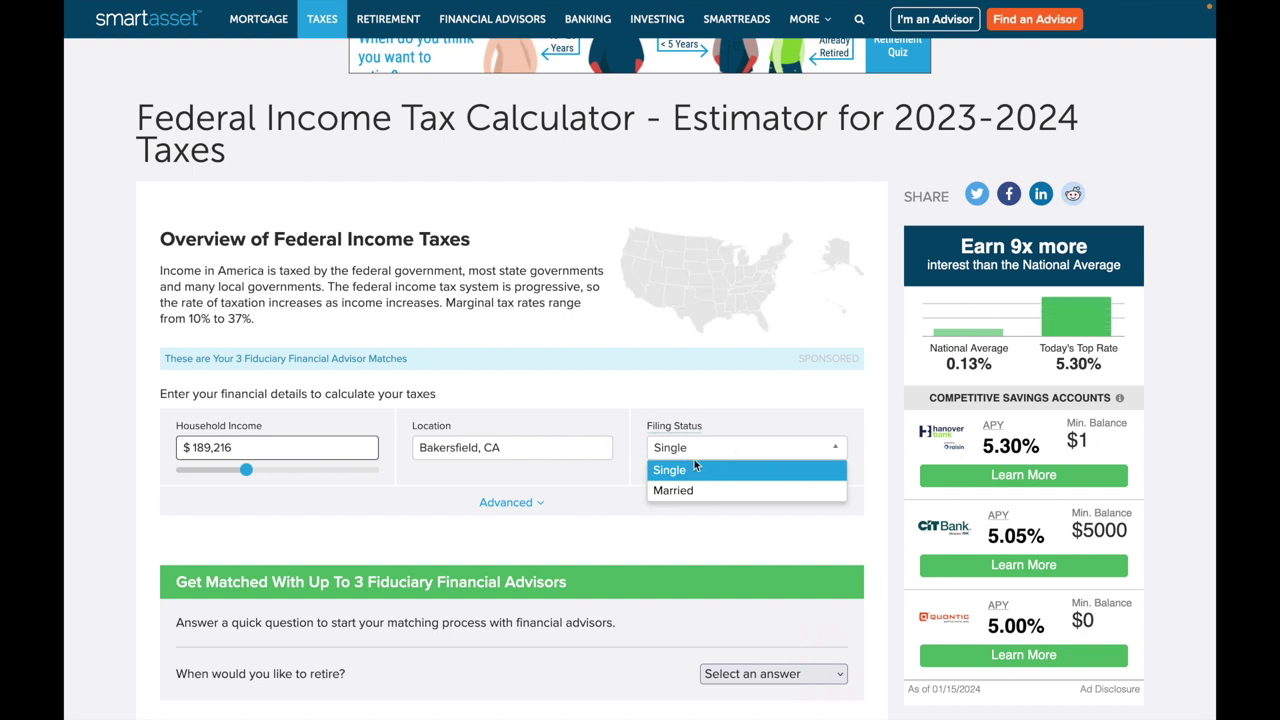
click(697, 470)
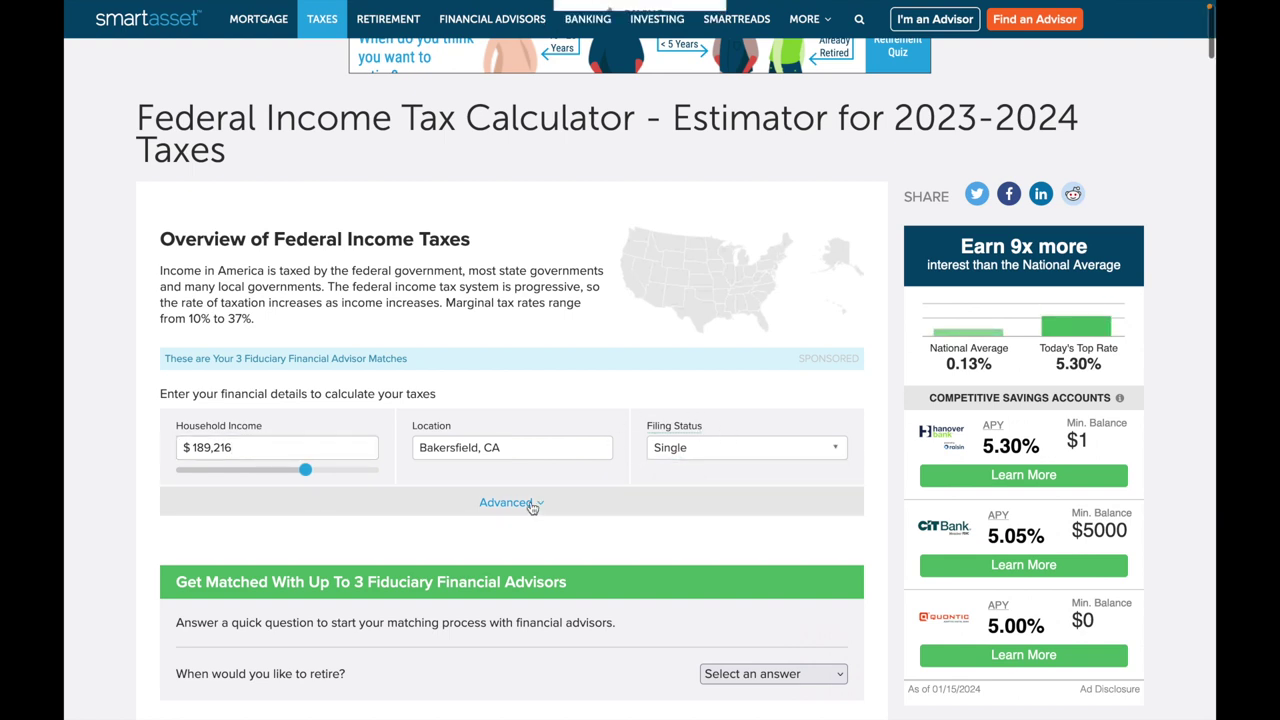
Show the advanced inputs of the tax calculator and set the 401(k) contribution to $23,000
click(531, 500)
click(230, 563)
key(BackSpace)
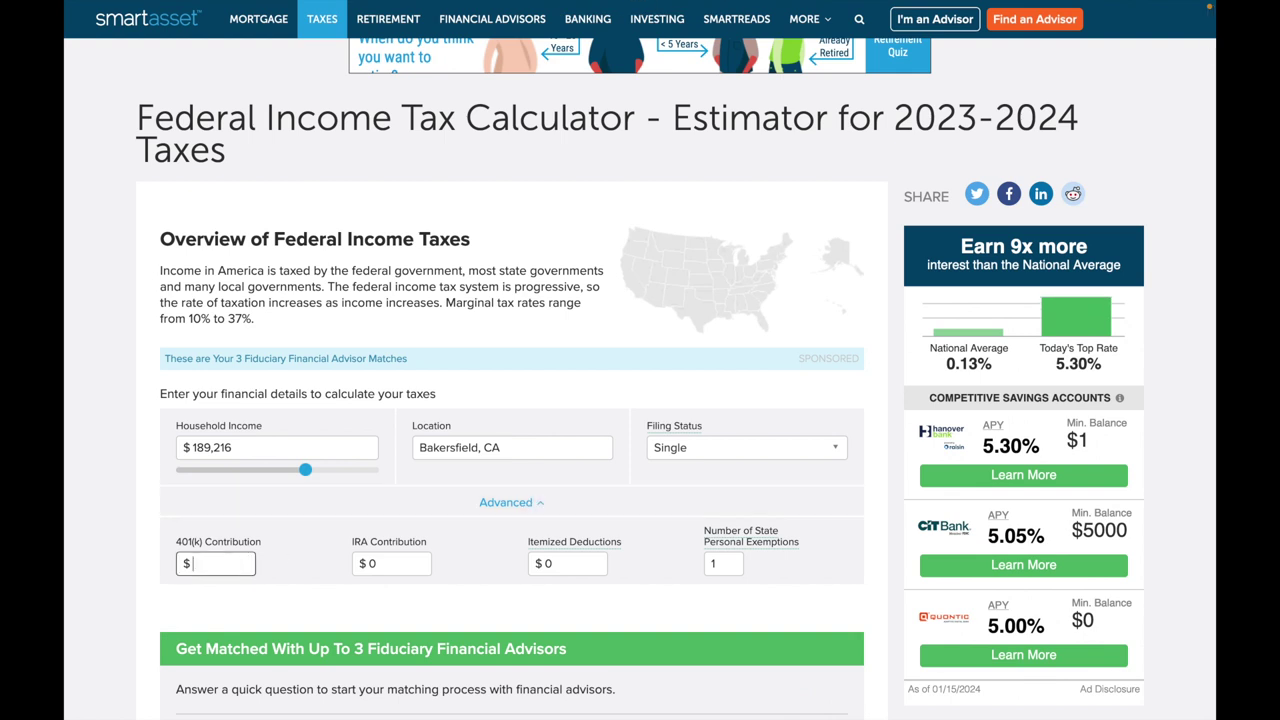
text(230000)
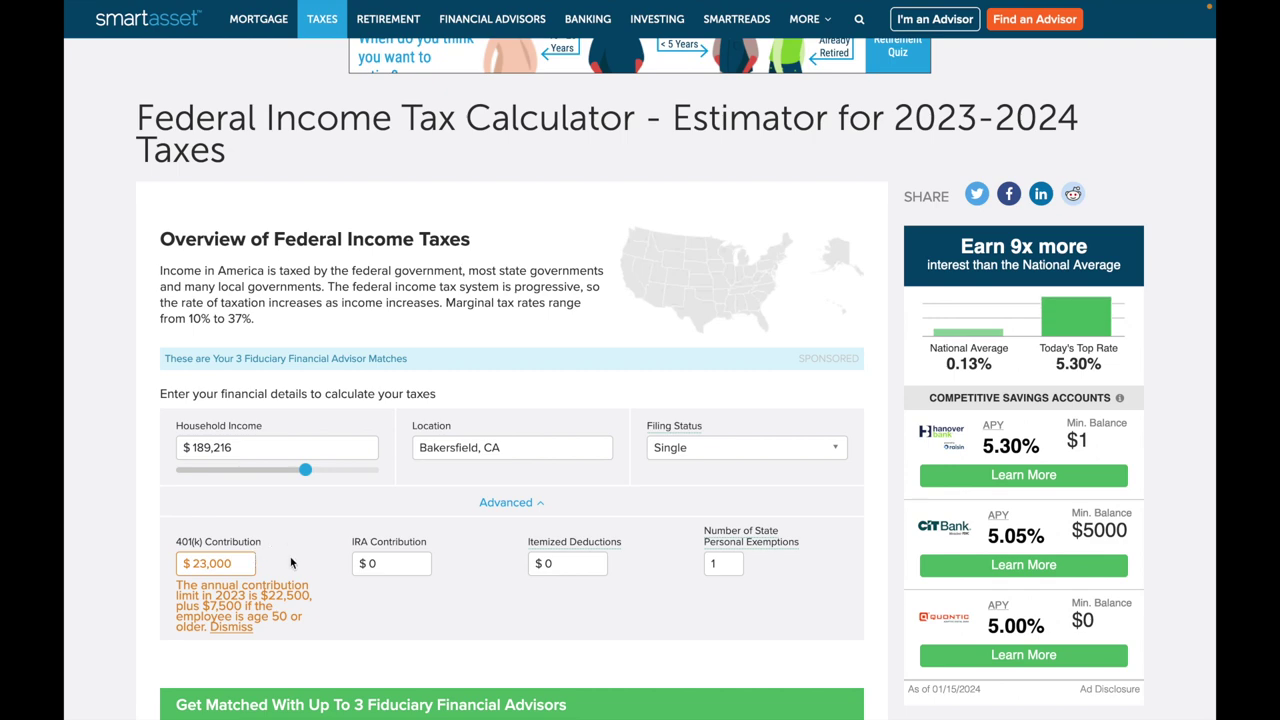
Examine the income taxes breakdown, highlighting the FICA amount and viewing the explanation of FICA
scroll(291, 563, down, 2)
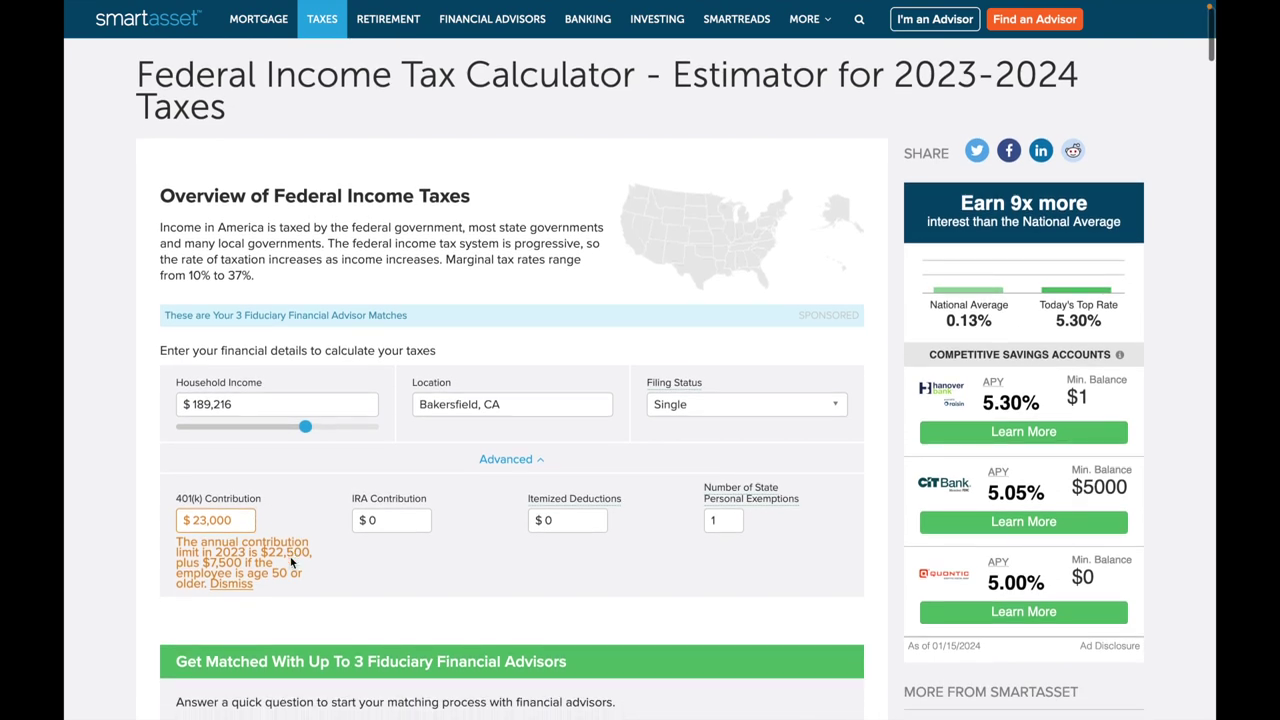
scroll(291, 563, down, 1)
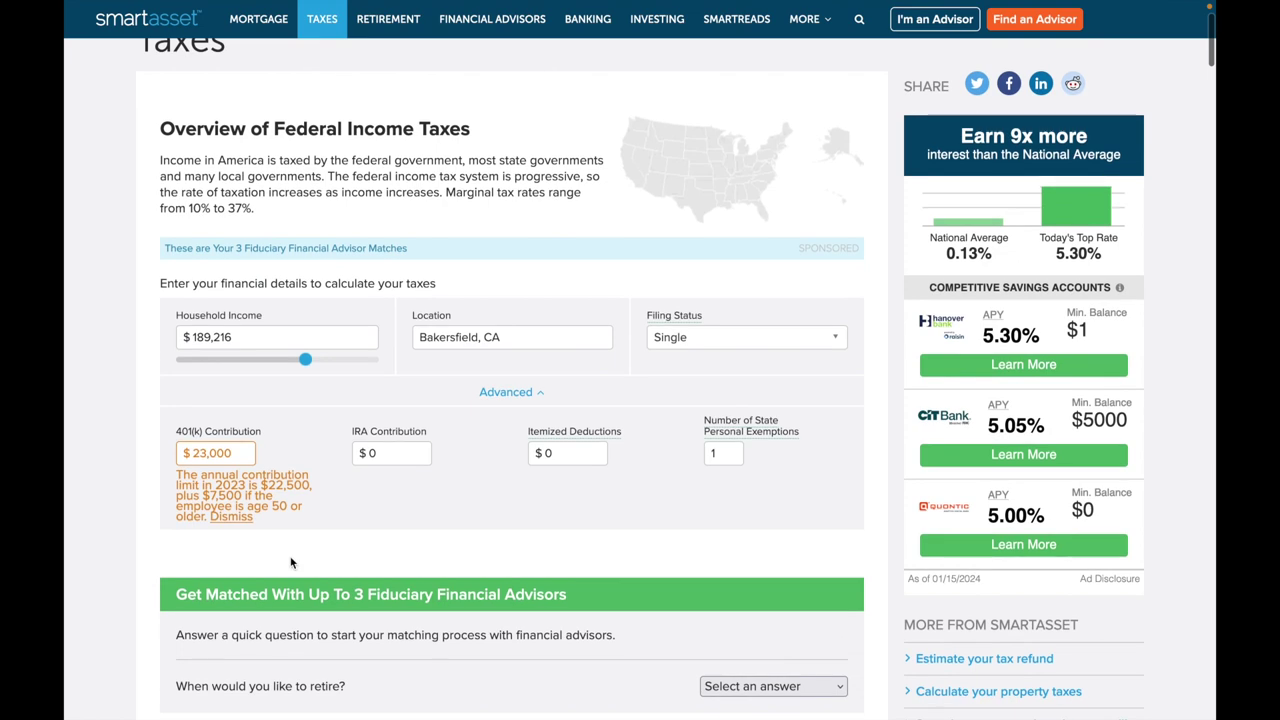
scroll(291, 563, down, 3)
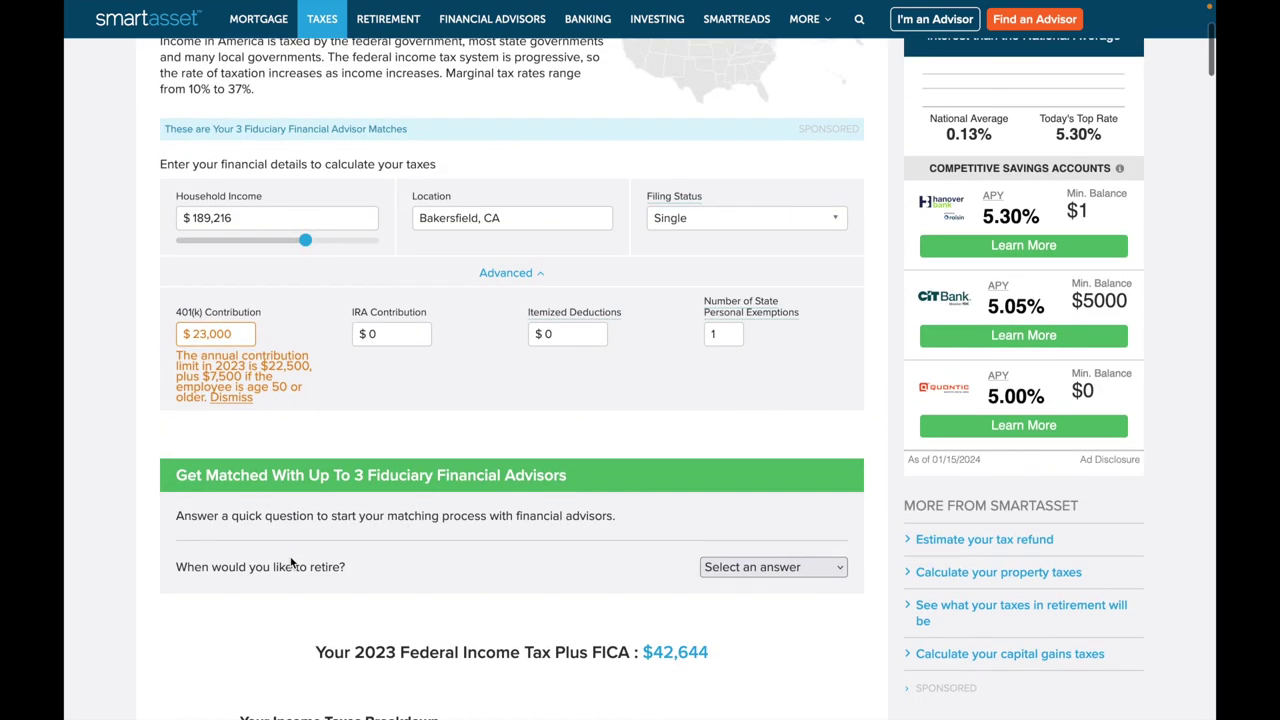
scroll(291, 563, down, 5)
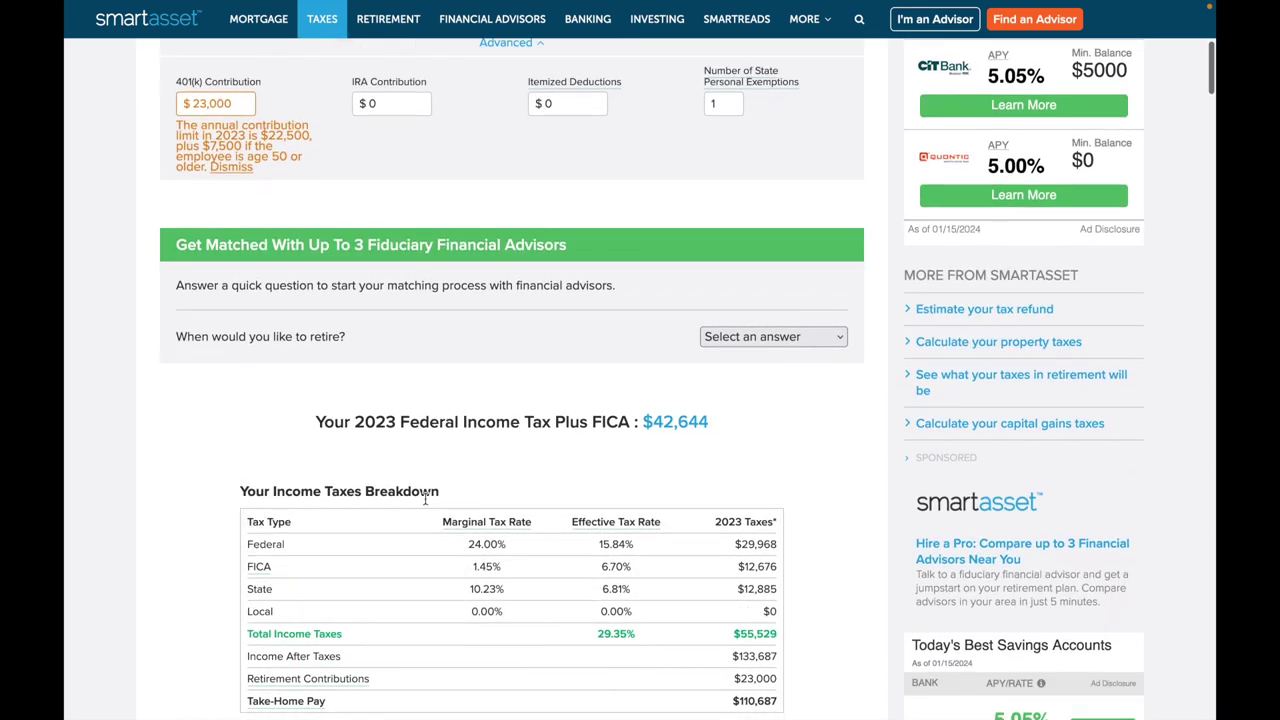
scroll(443, 500, down, 2)
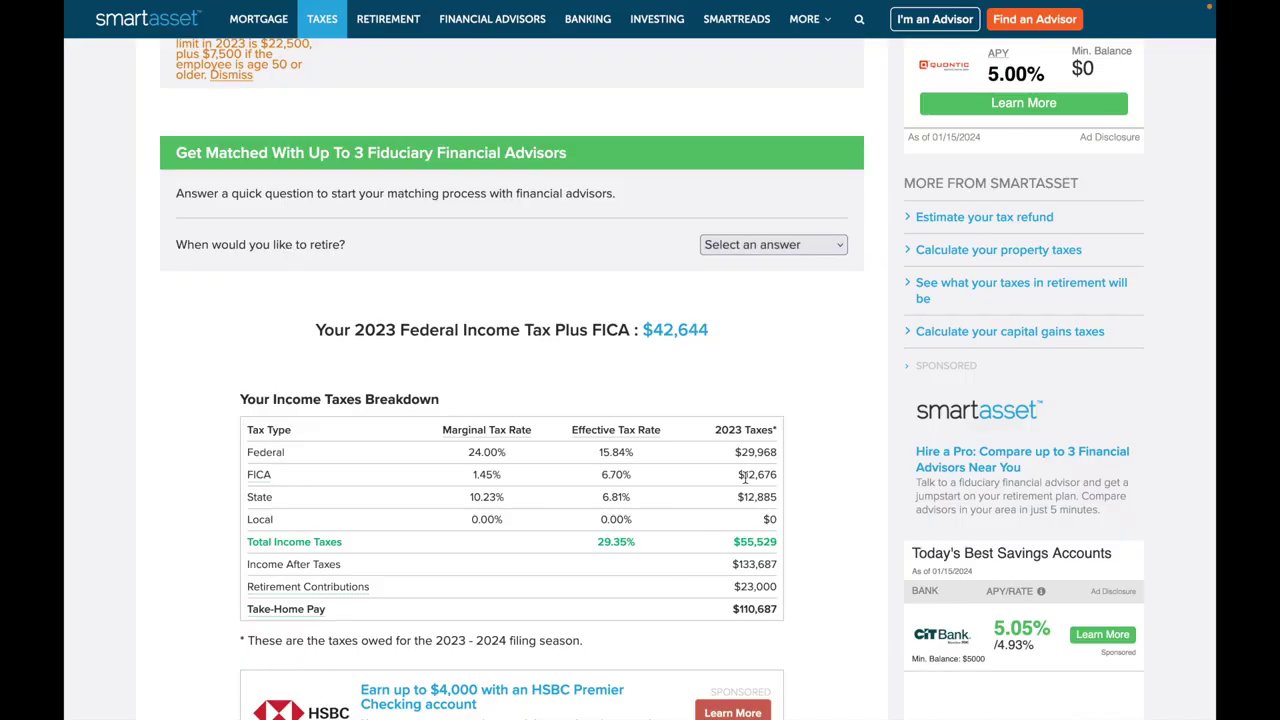
drag(745, 478, 782, 482)
mouse_move(267, 484)
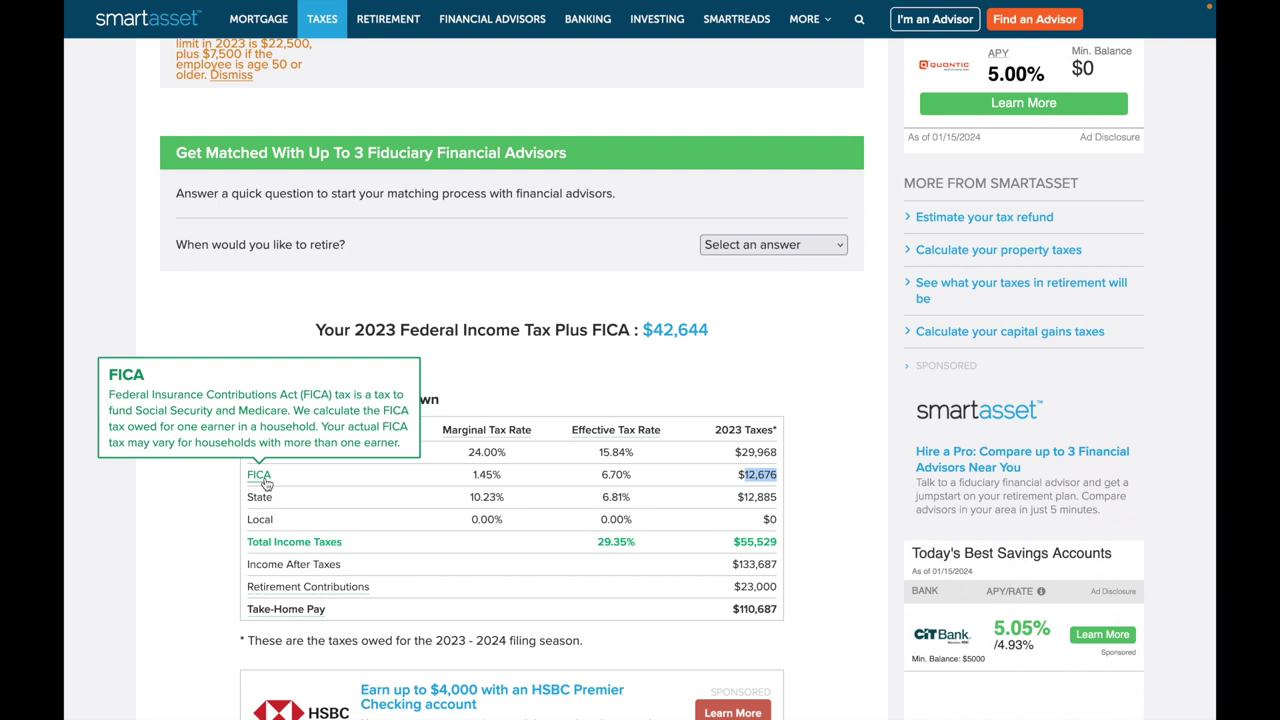
Switch to ADP's salary paycheck calculator and set the pay frequency to Bi-weekly
key(ctrl+Tab)
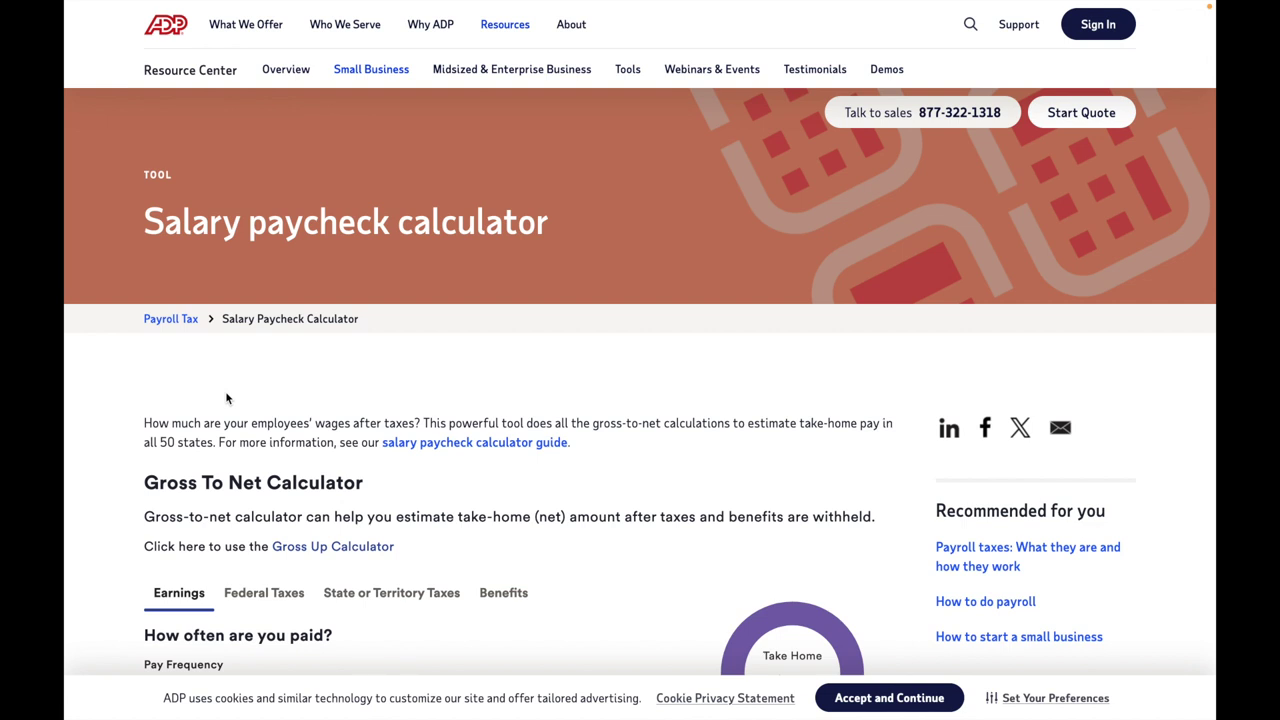
scroll(226, 398, down, 1)
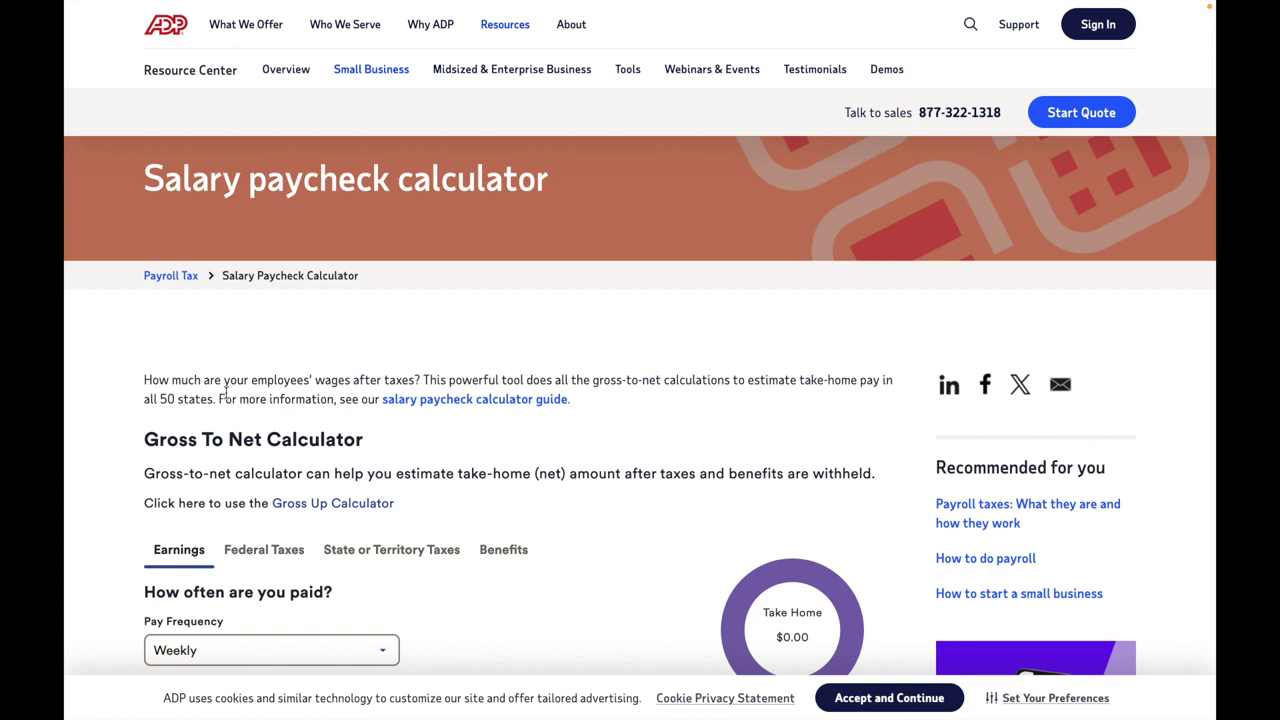
scroll(249, 491, down, 3)
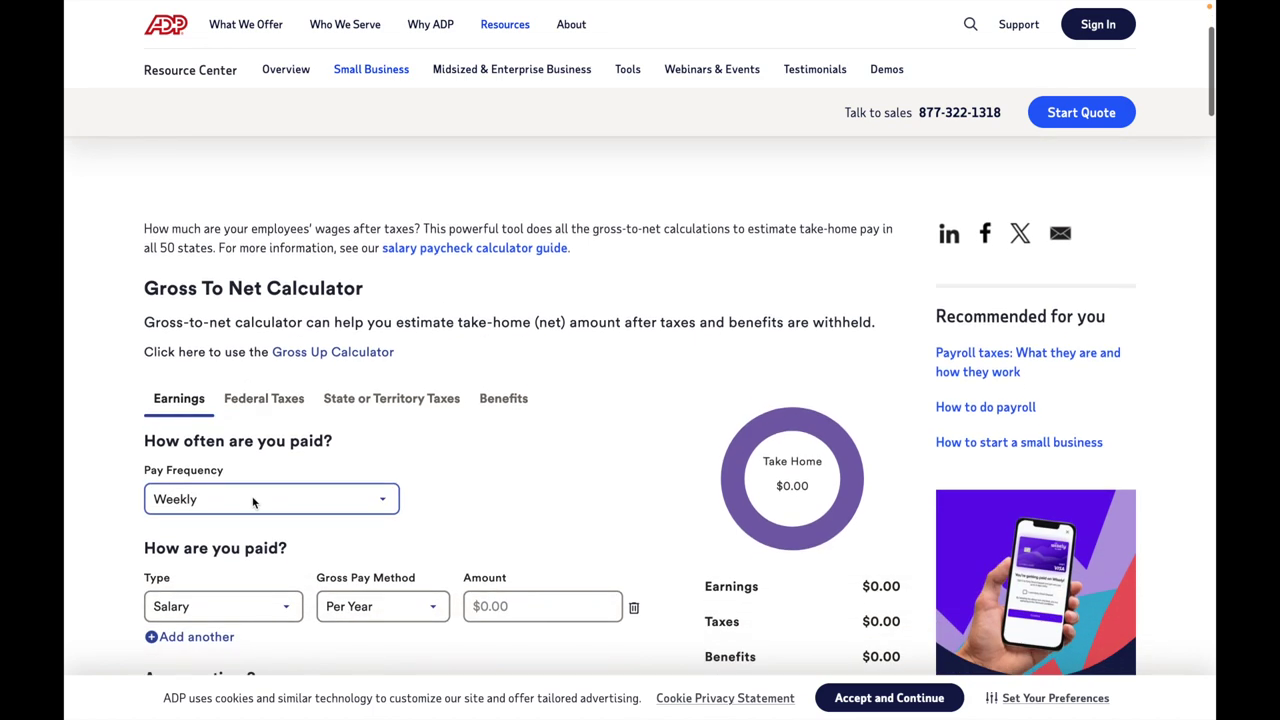
click(253, 502)
click(252, 576)
scroll(252, 573, down, 2)
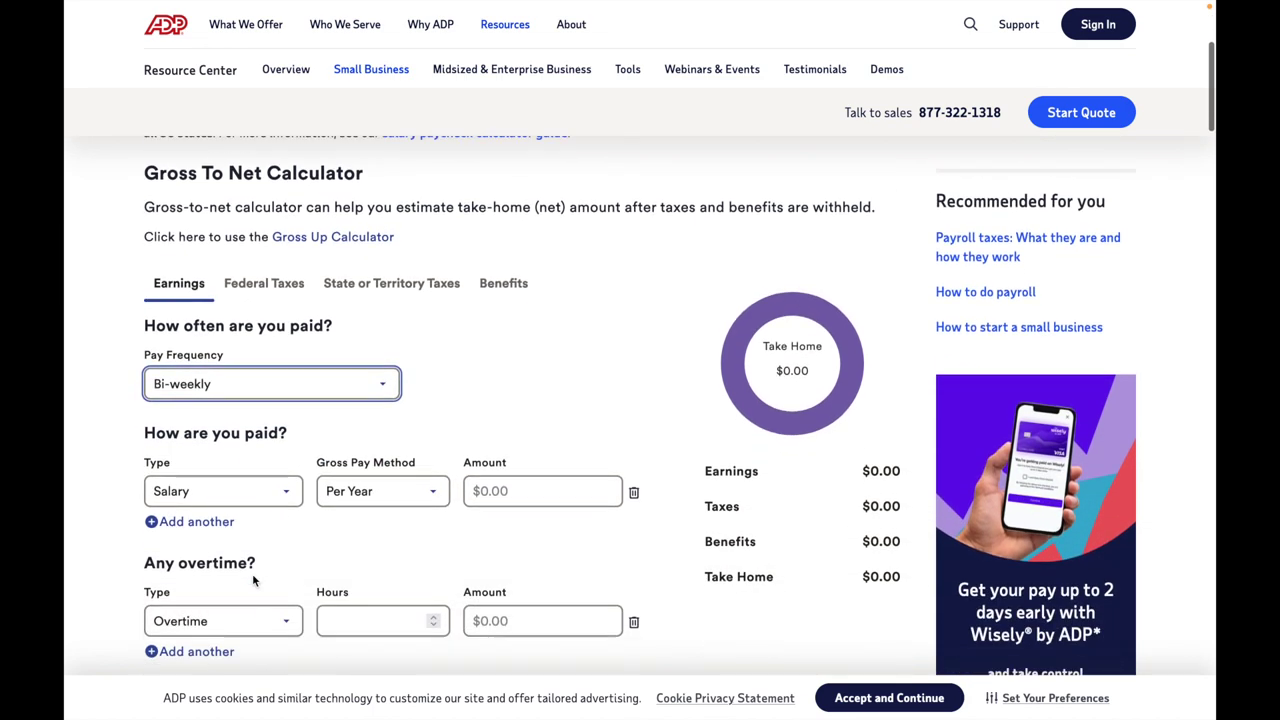
scroll(213, 350, down, 2)
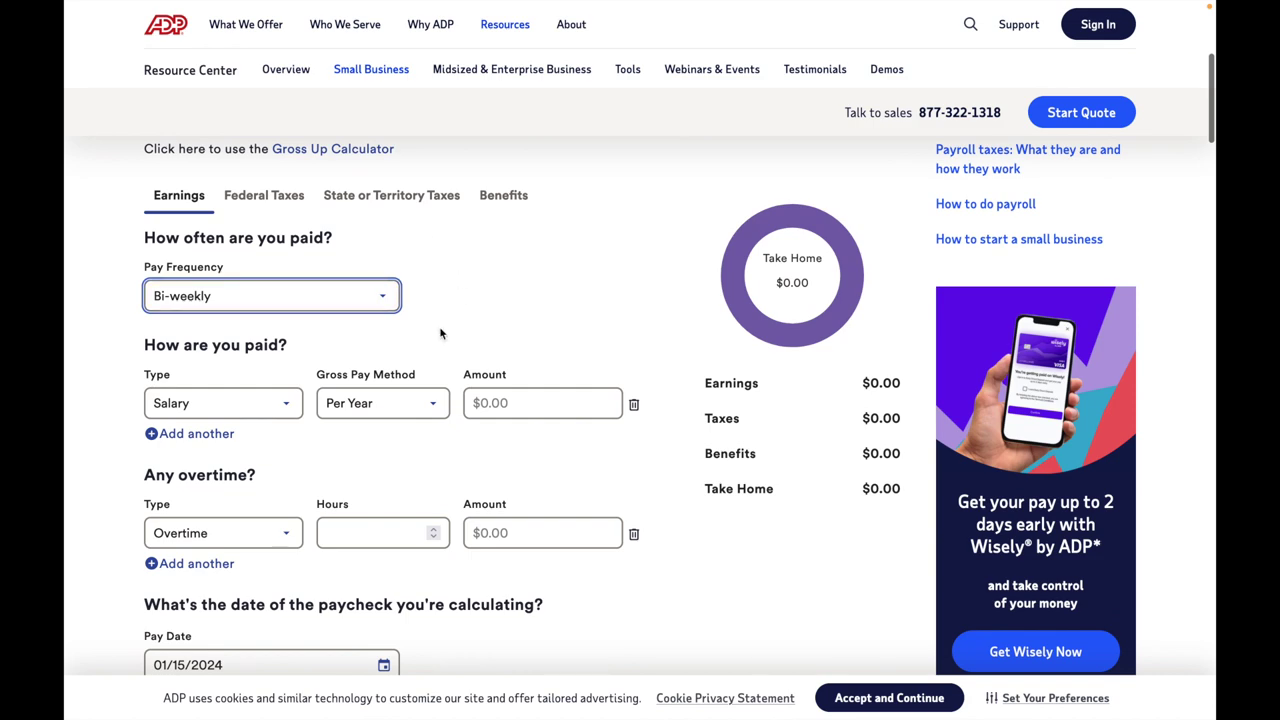
scroll(358, 286, down, 1)
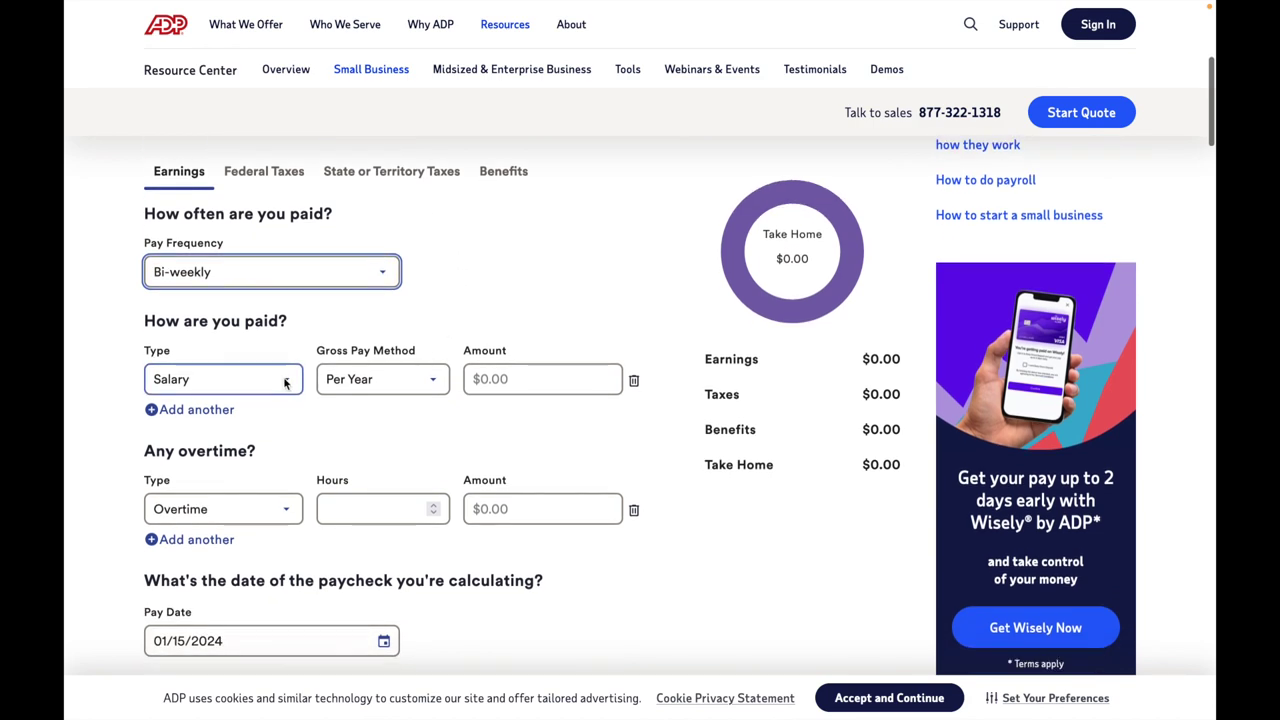
Enter a yearly salary of $189,216.18 in the paycheck calculator and check the pay date
click(478, 378)
text($189,216.18)
click(545, 440)
scroll(545, 437, down, 1)
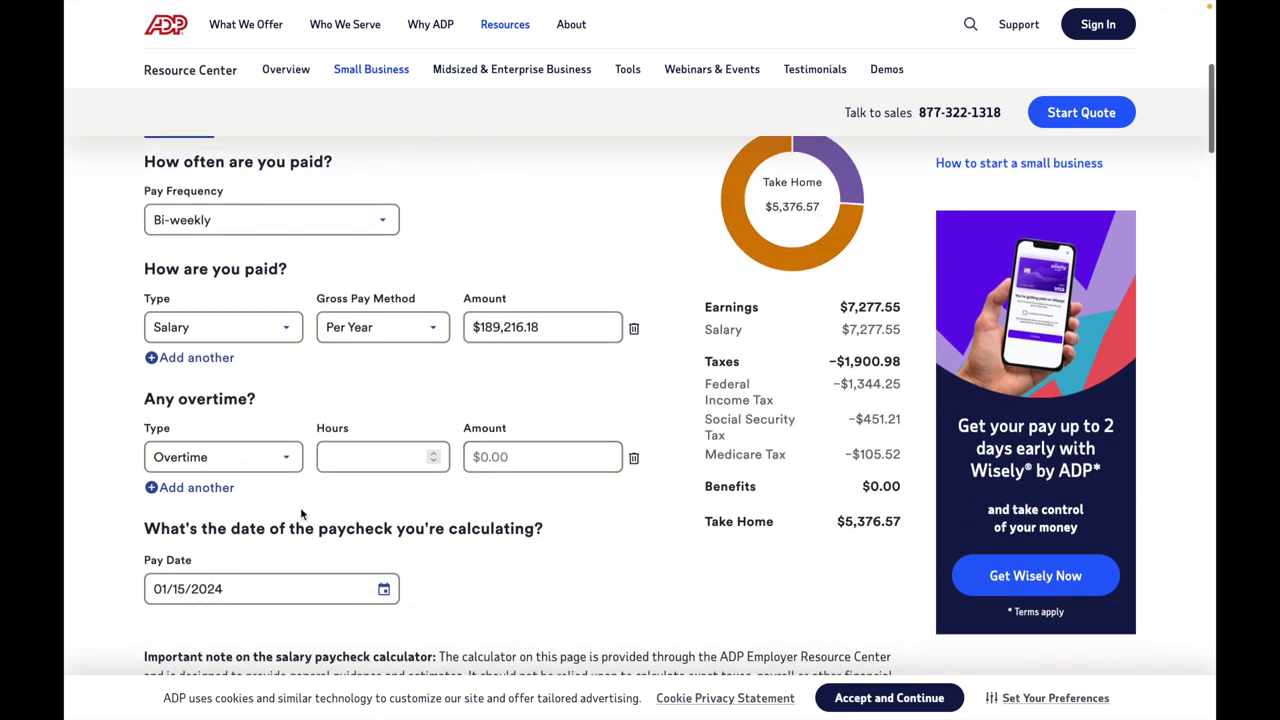
click(158, 588)
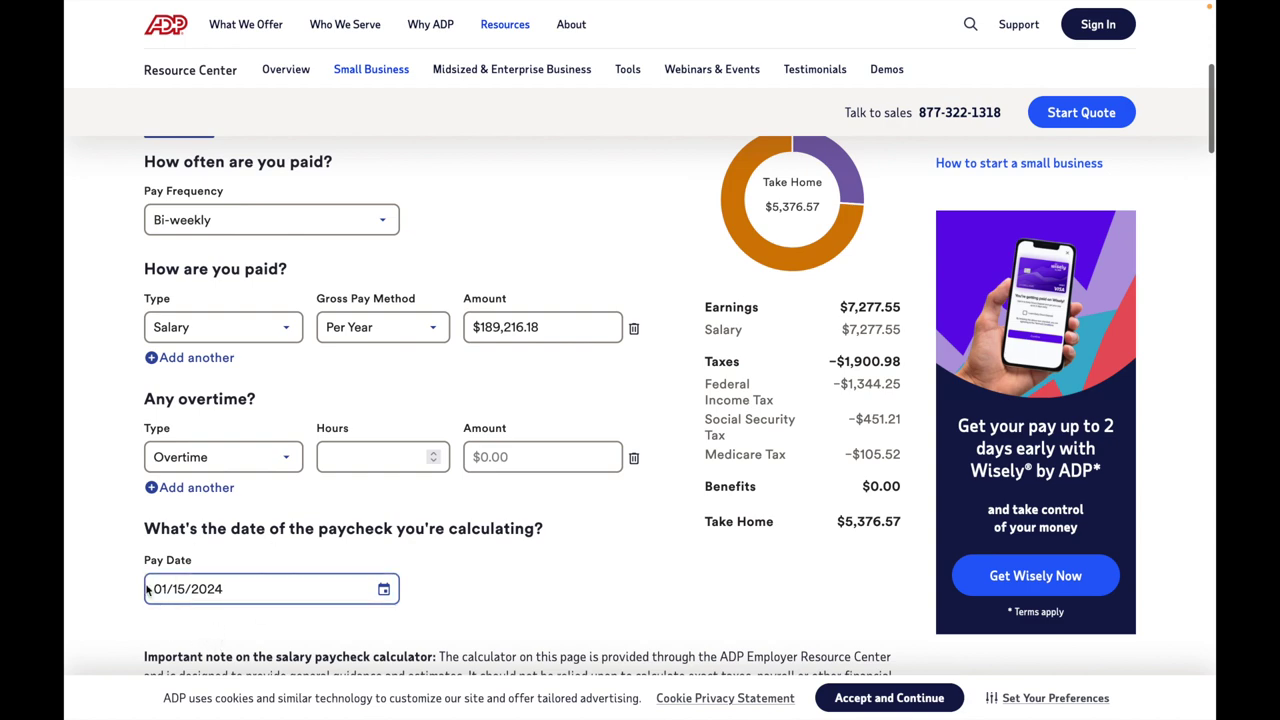
click(386, 505)
scroll(434, 502, up, 2)
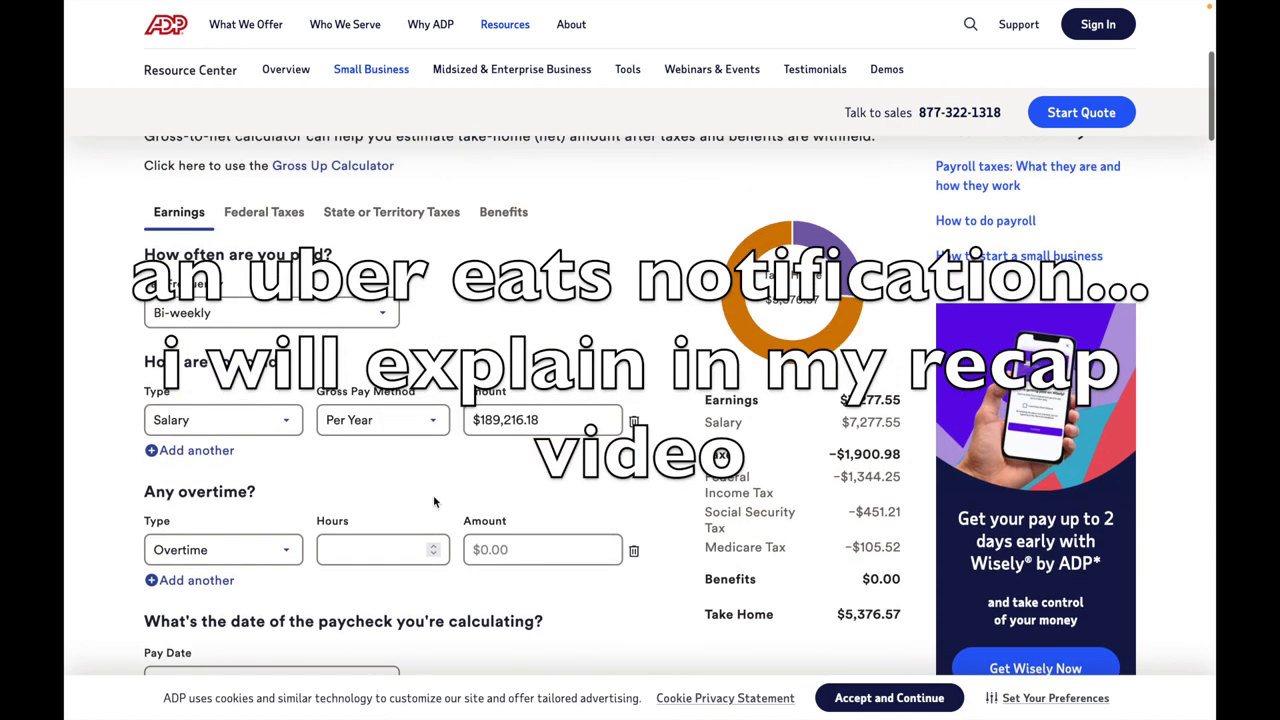
Choose Single or Married filing separately as the federal filing status and review the remaining federal tax questions
click(266, 244)
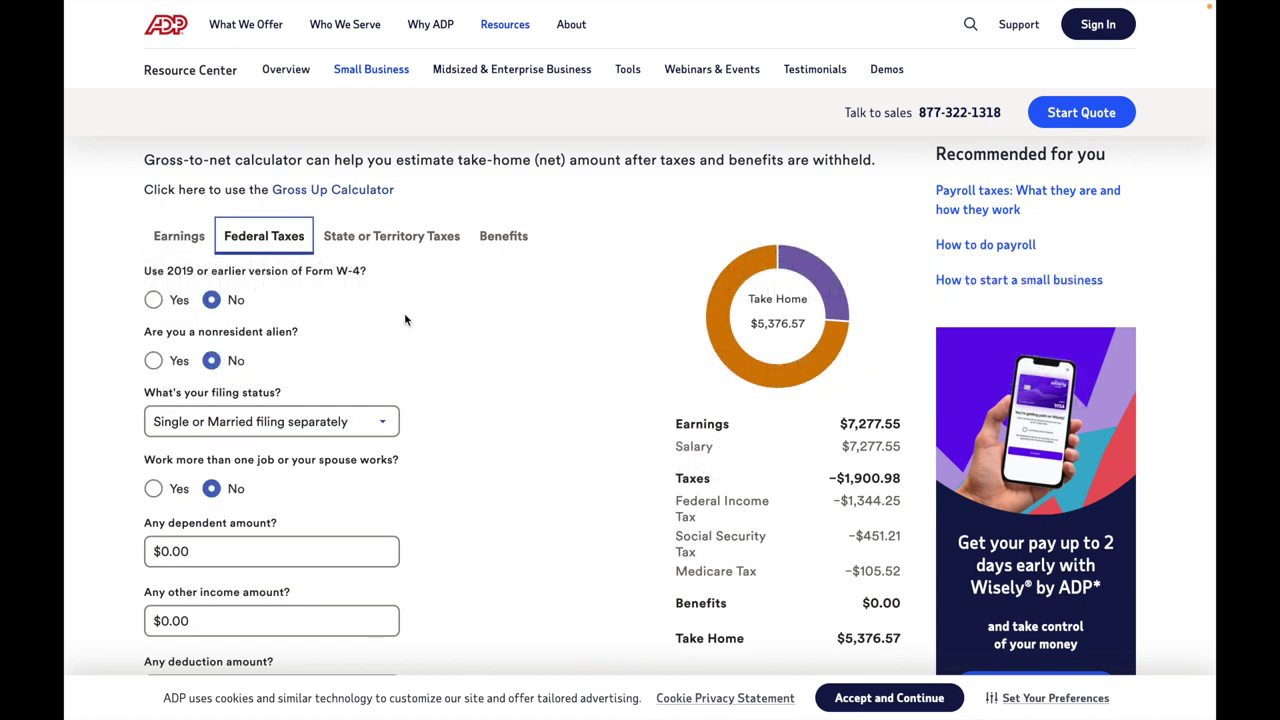
click(333, 421)
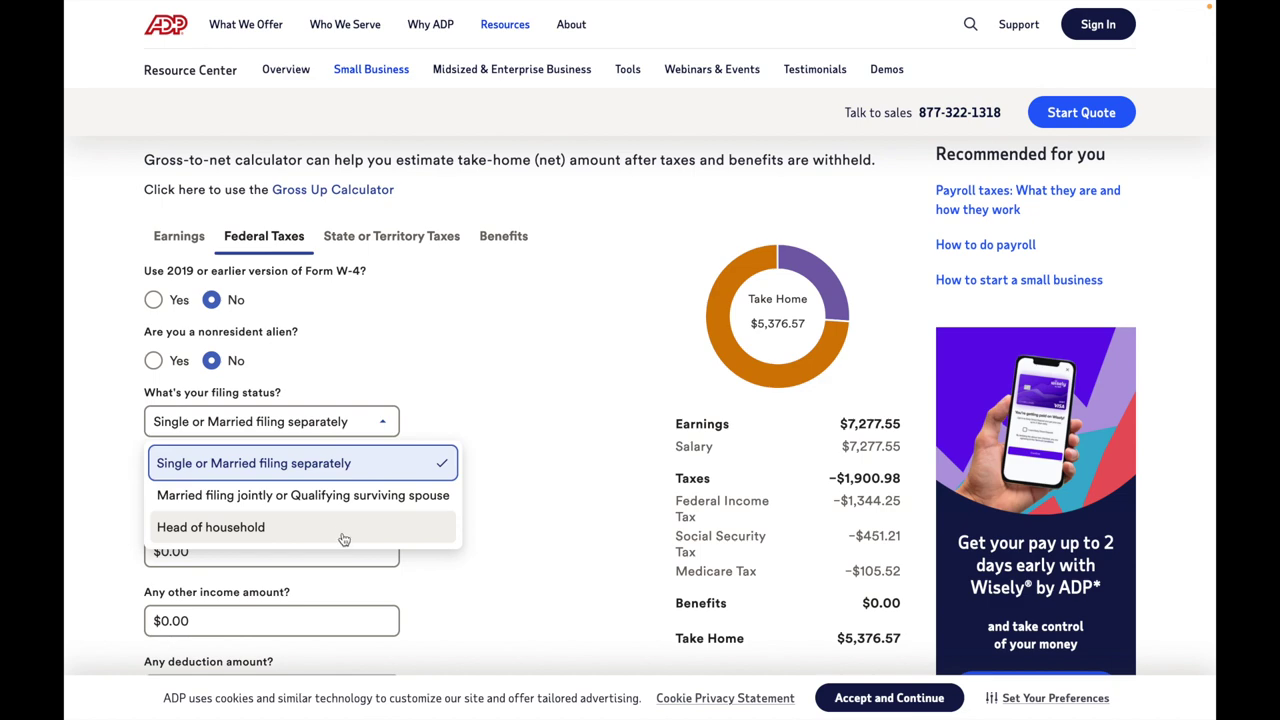
click(348, 468)
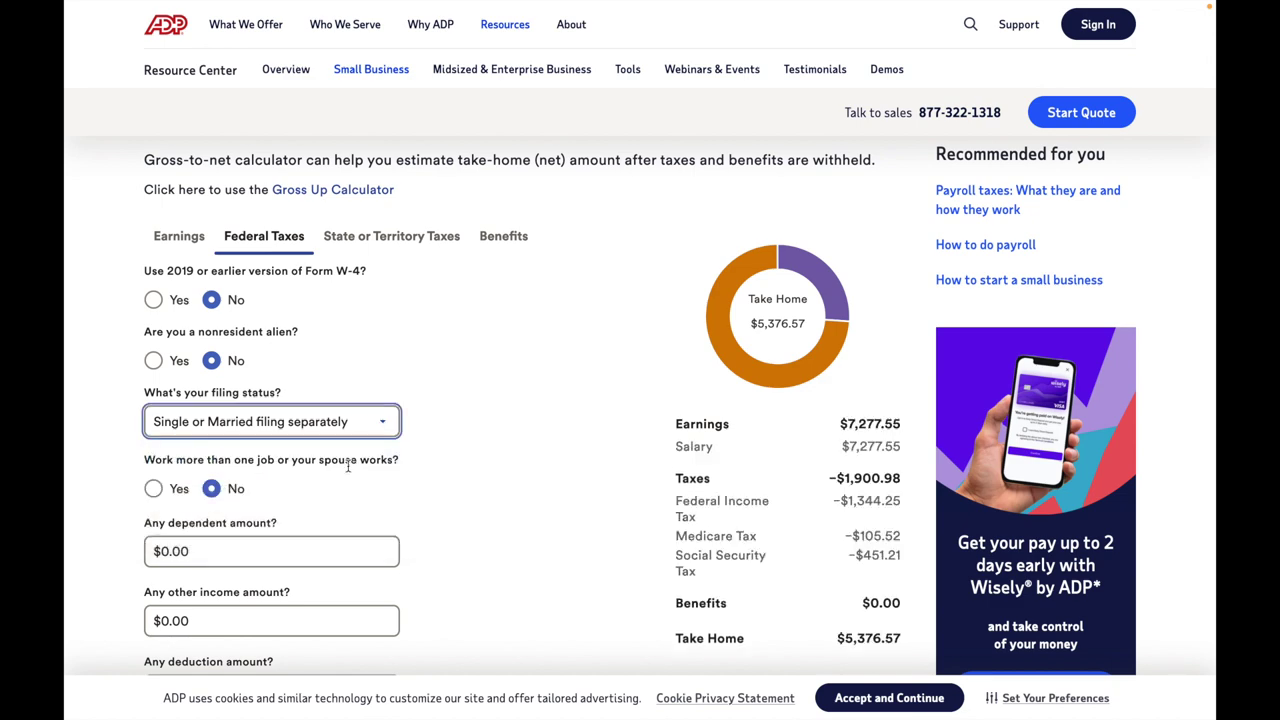
scroll(349, 472, down, 1)
scroll(329, 590, down, 2)
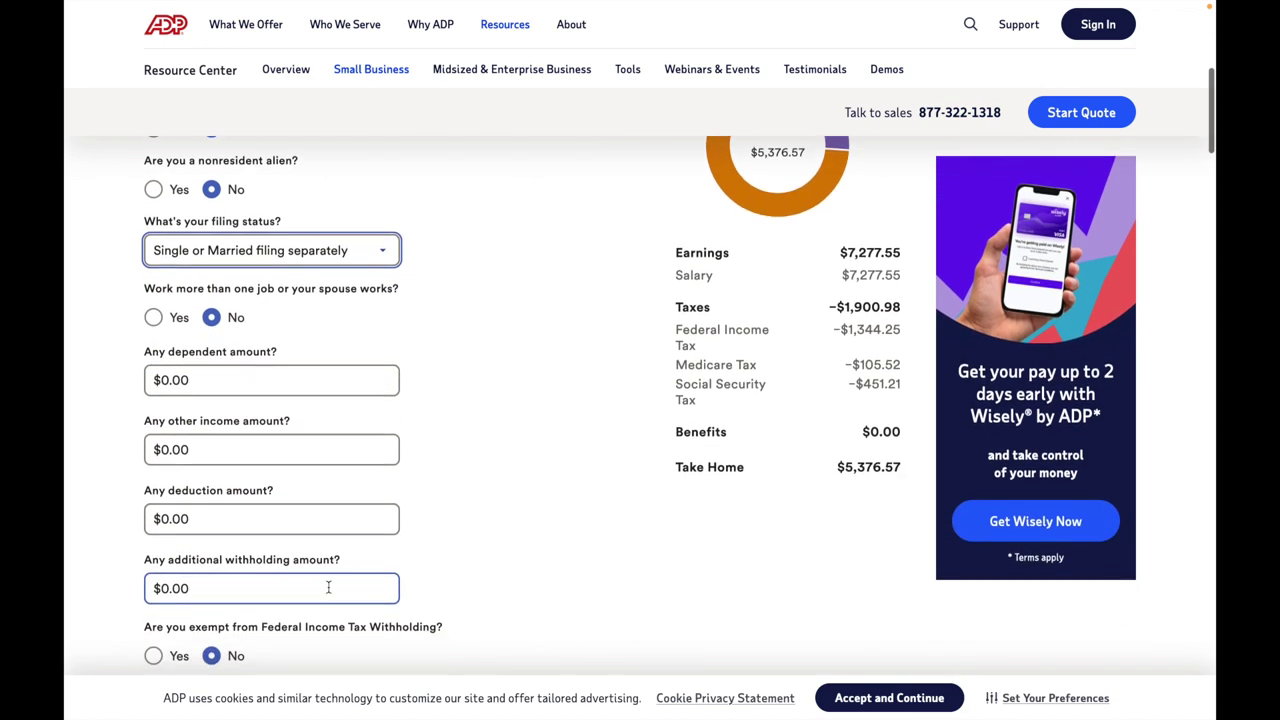
scroll(328, 588, down, 2)
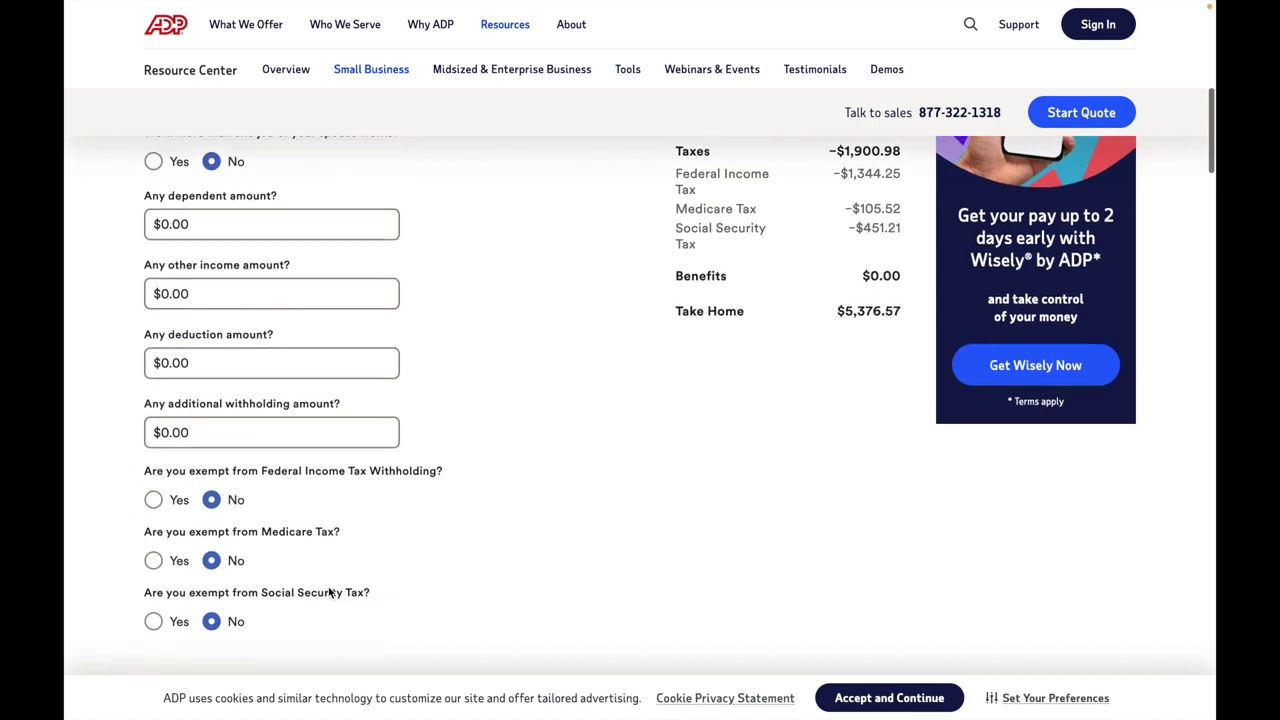
scroll(411, 541, up, 4)
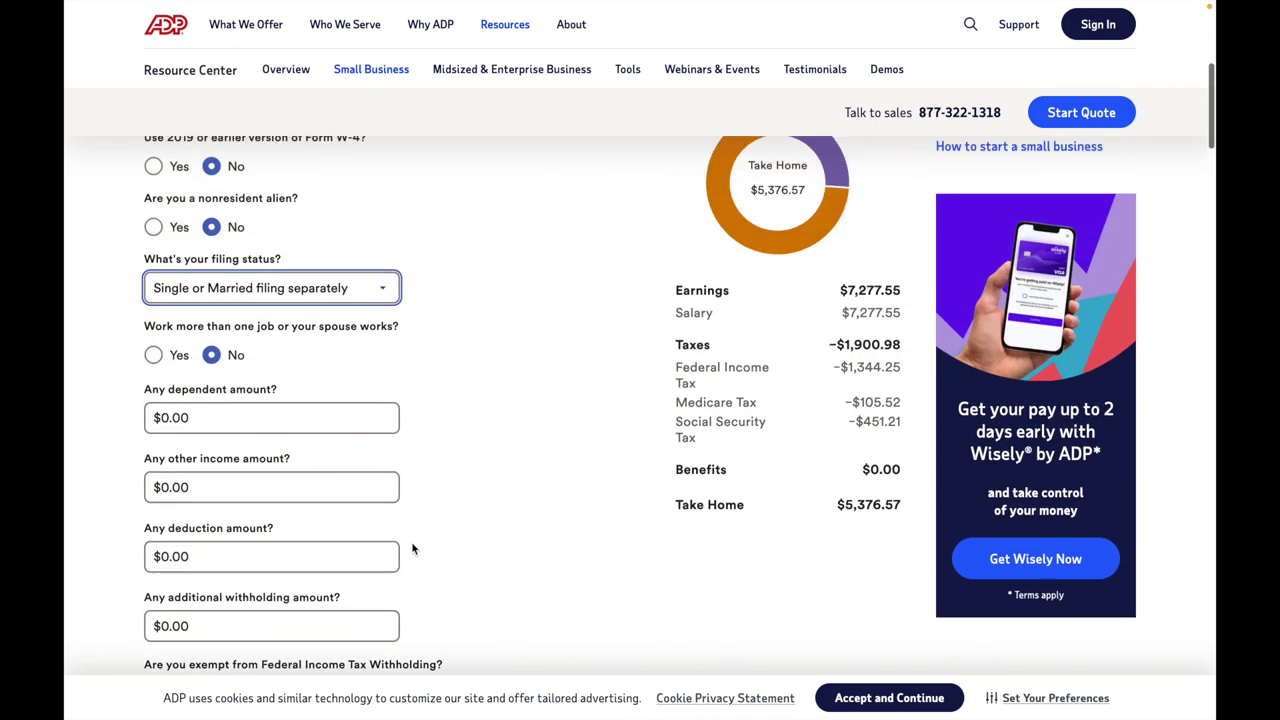
Set the state of work to California in the state tax settings
scroll(380, 370, up, 1)
click(396, 285)
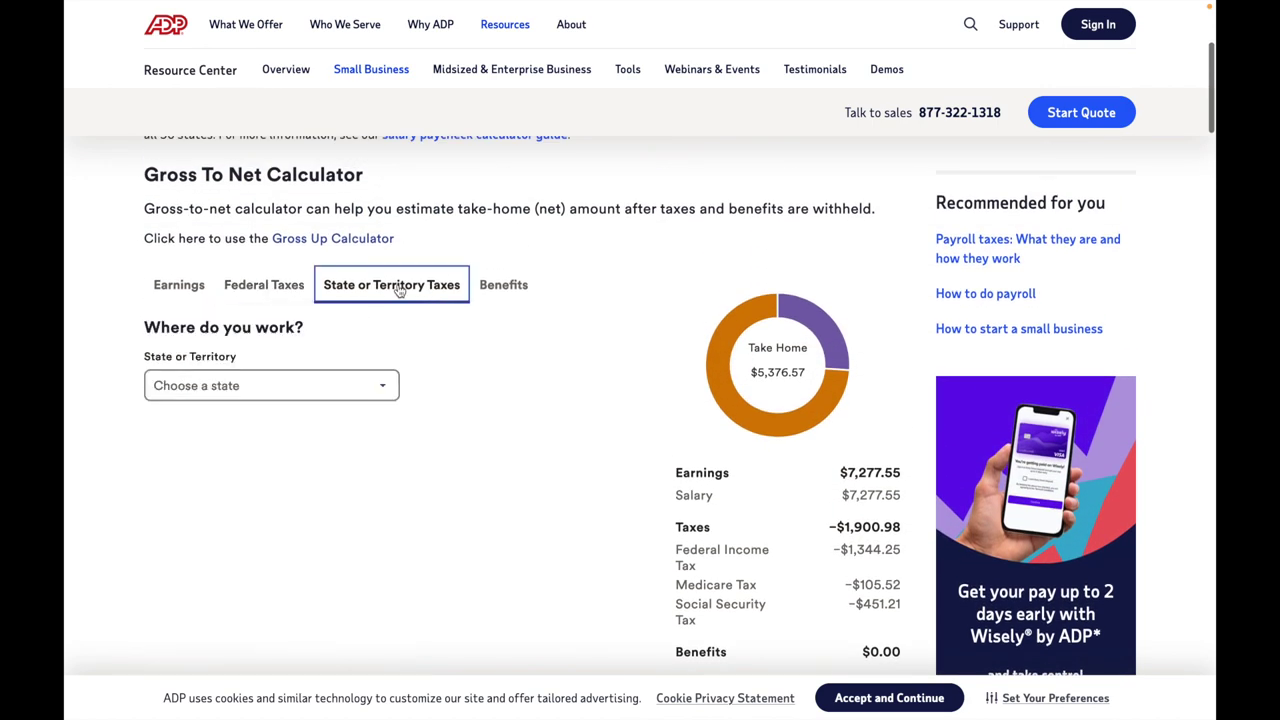
click(377, 384)
key(c)
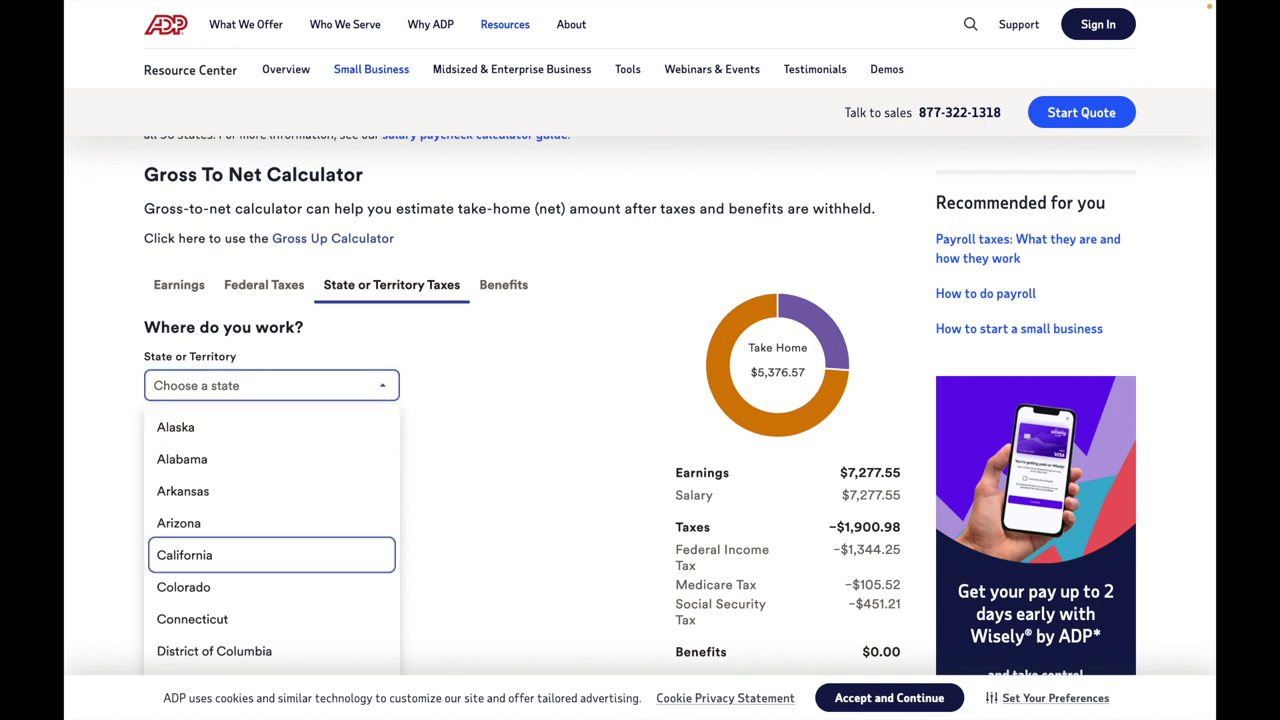
click(297, 553)
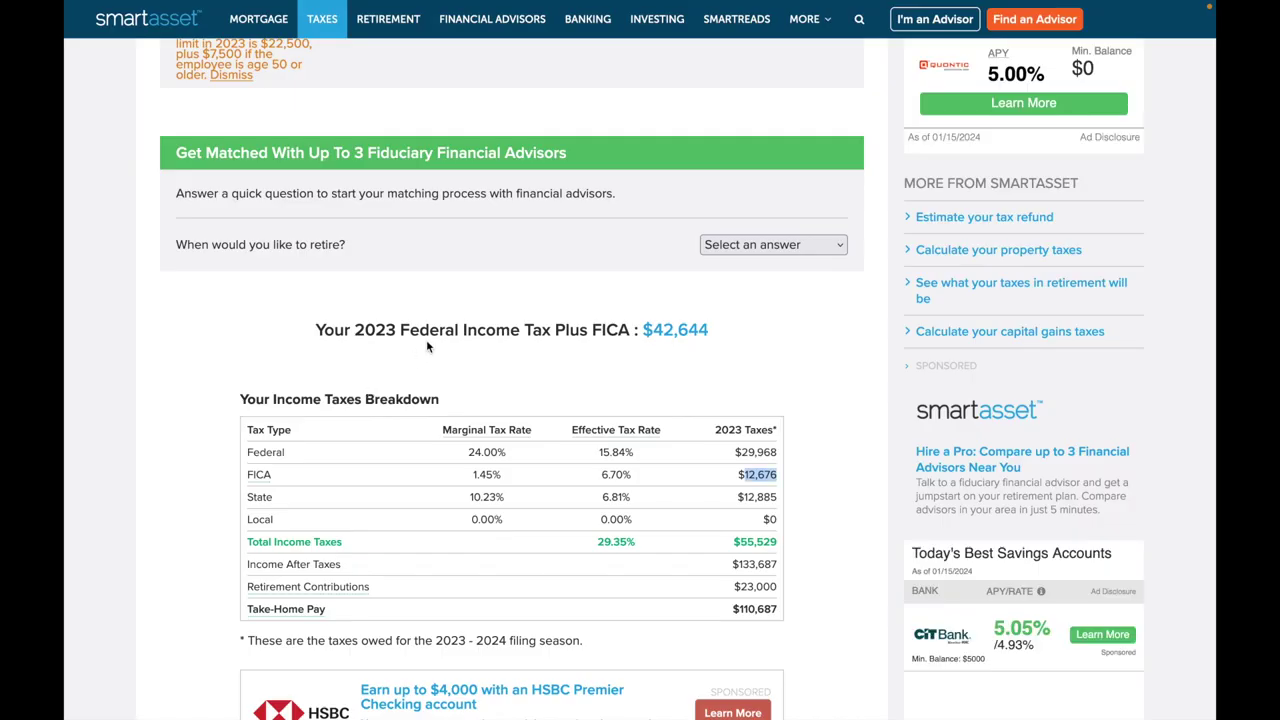
Switch to the SmartAsset tax calculator and review its income taxes breakdown and contribution inputs
scroll(426, 347, up, 2)
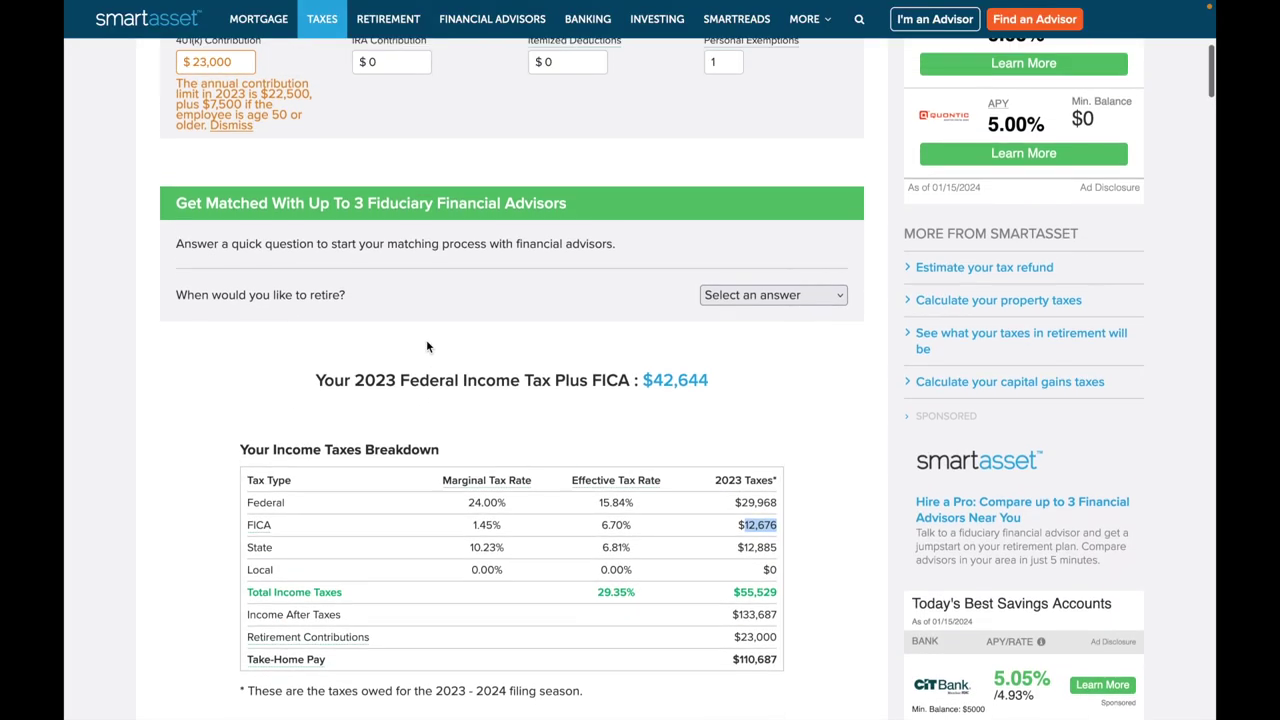
scroll(426, 347, up, 1)
scroll(426, 347, down, 1)
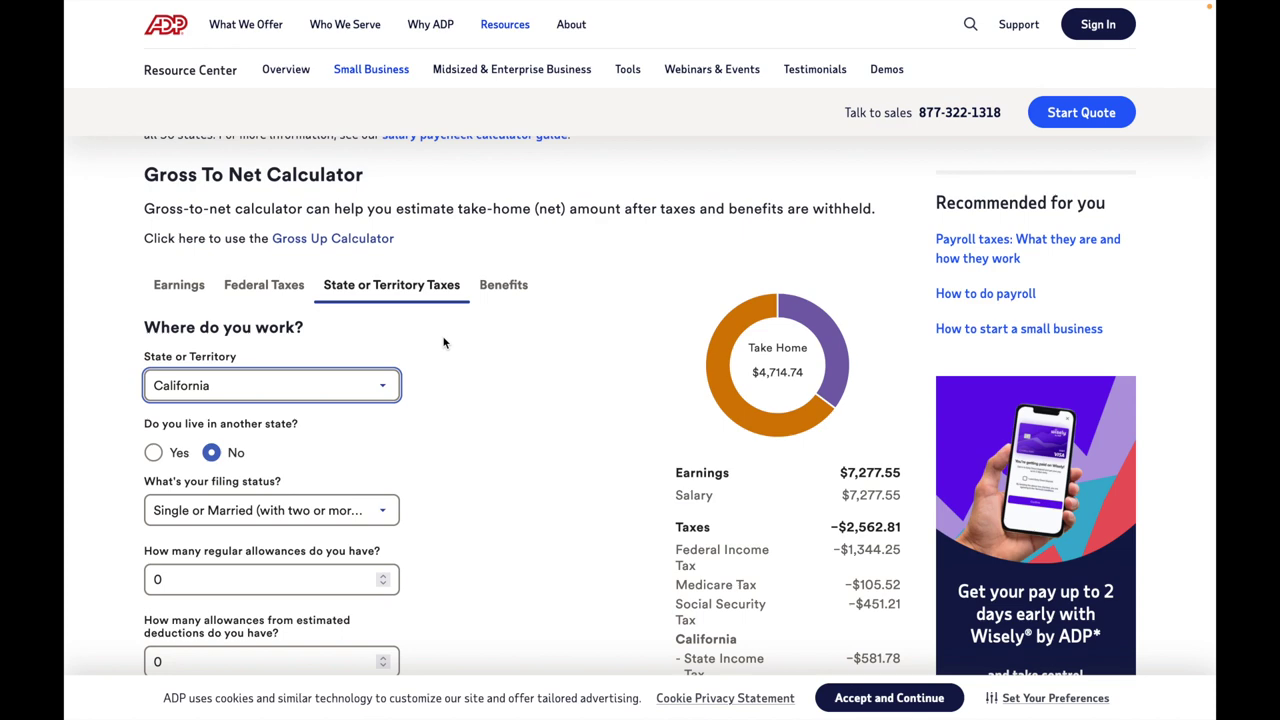
Review ADP's California tax options, and try New York as the state of work
scroll(460, 437, down, 3)
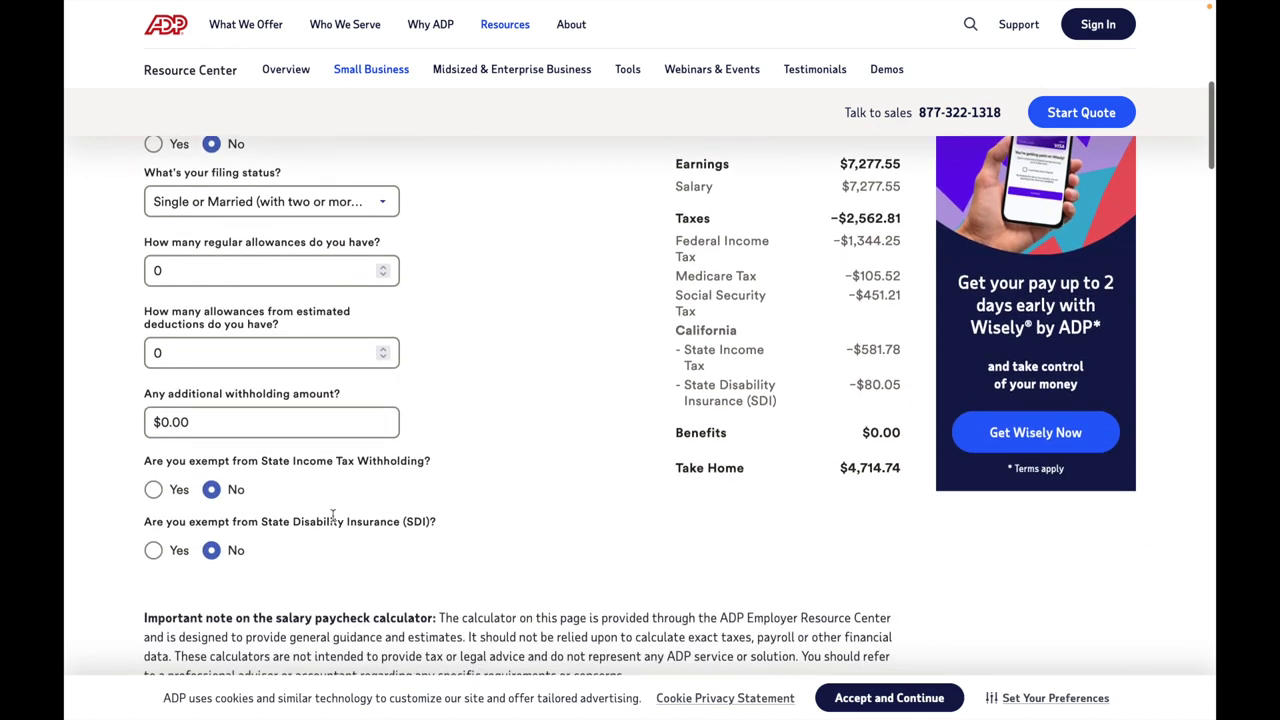
scroll(325, 521, up, 3)
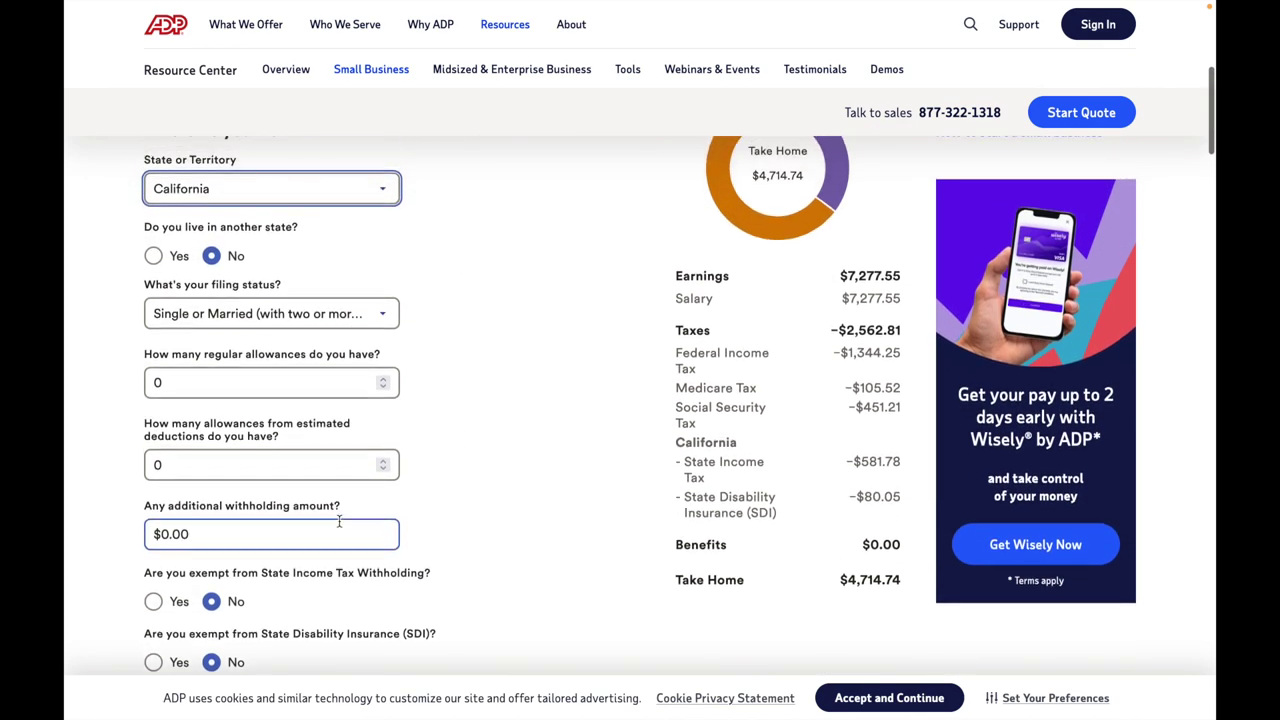
click(385, 233)
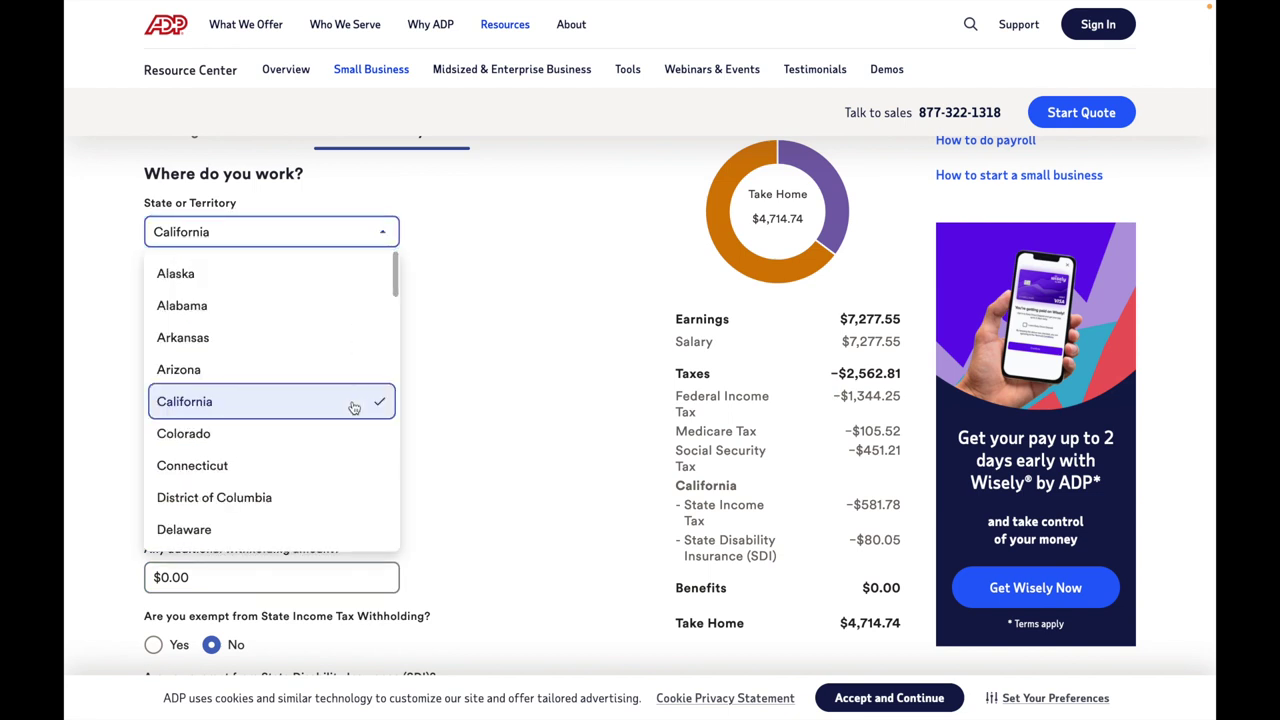
text(new)
scroll(331, 440, down, 2)
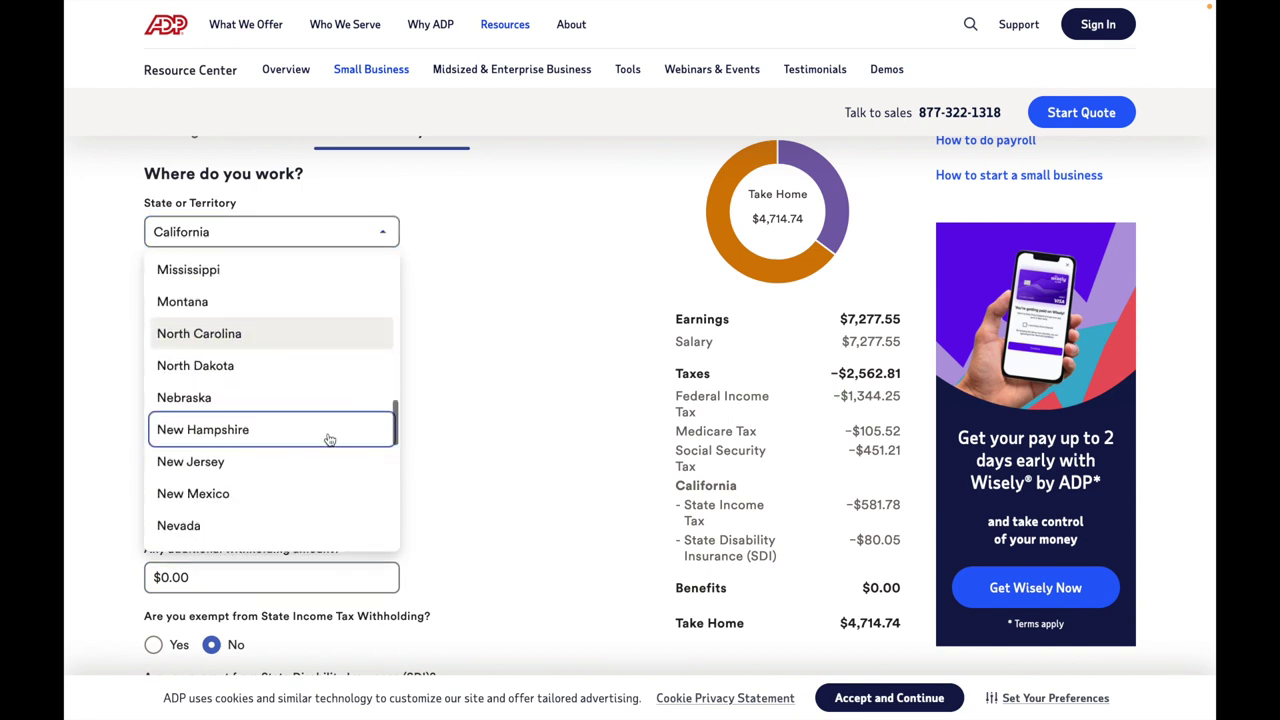
click(283, 503)
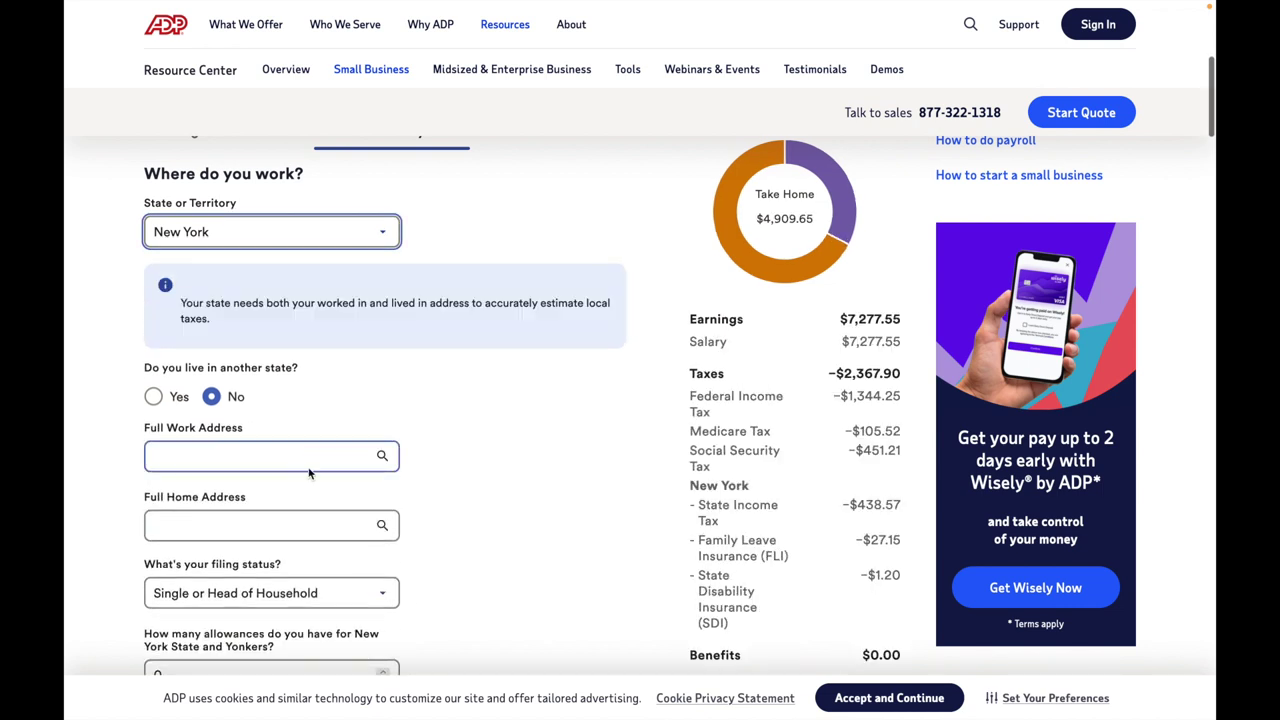
Set the state of work back to California and look over its allowance and withholding options
click(384, 238)
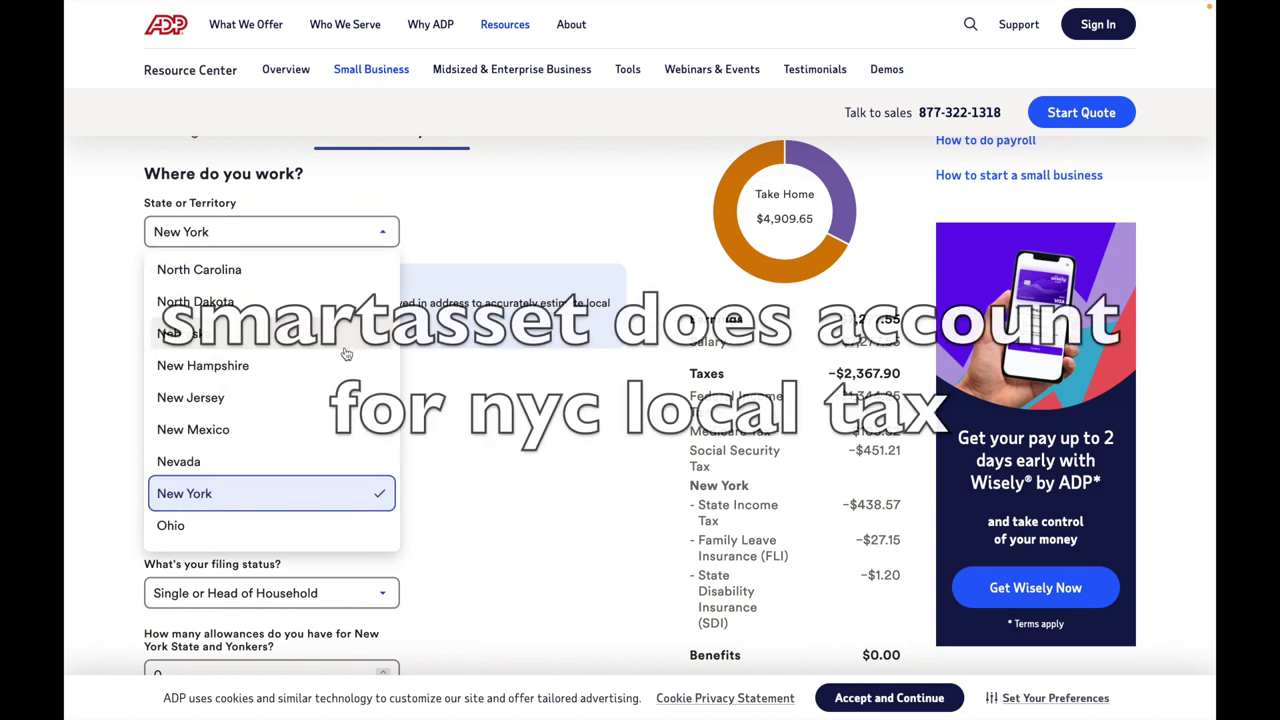
scroll(345, 354, up, 10)
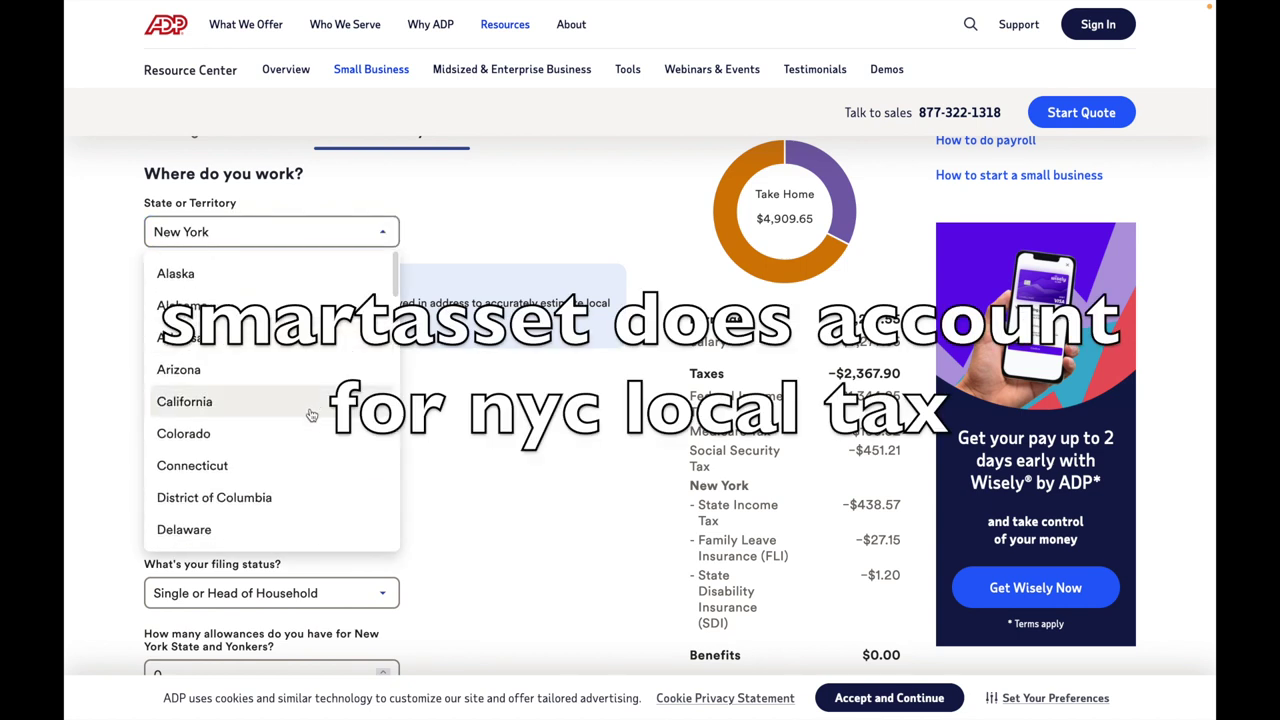
click(311, 412)
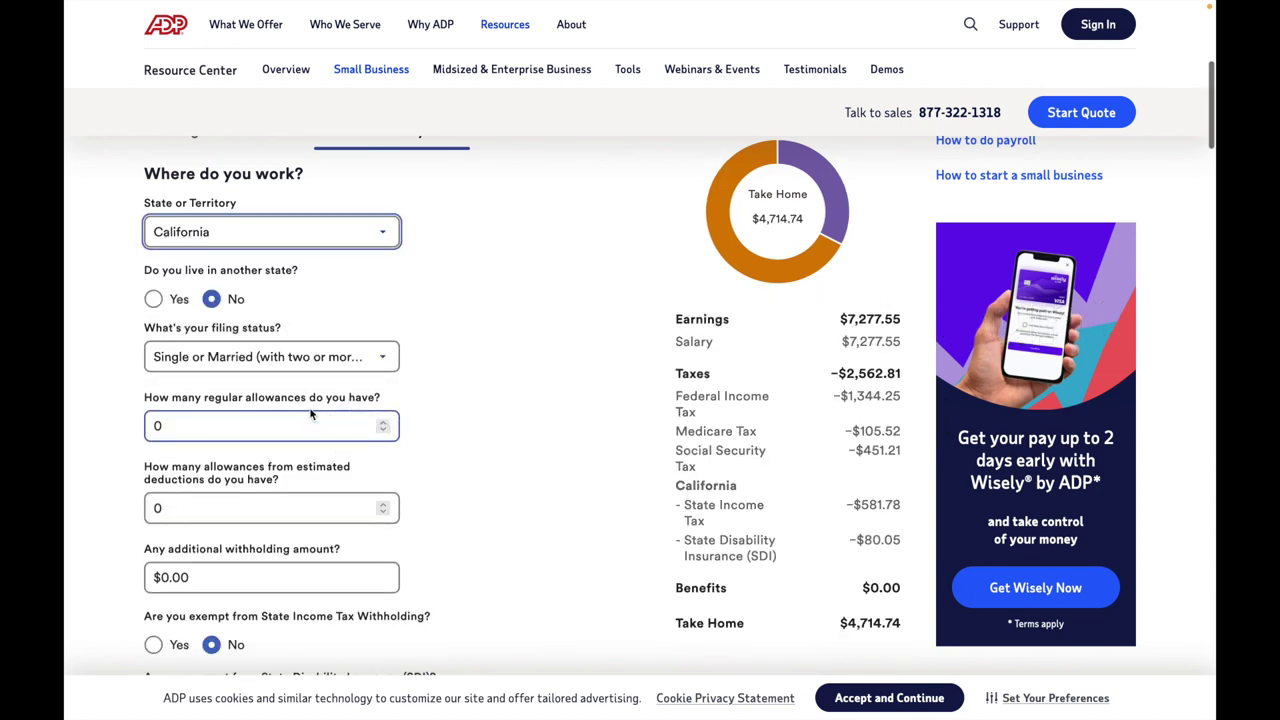
scroll(314, 410, down, 1)
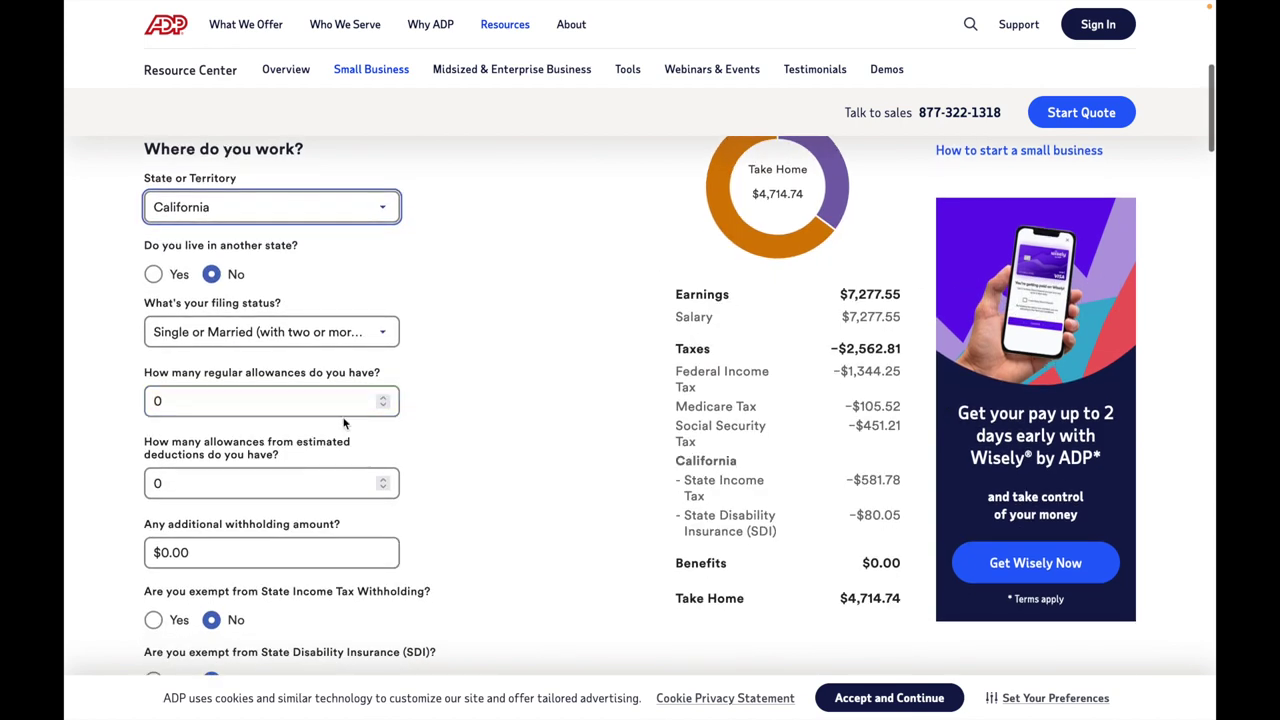
scroll(344, 423, down, 2)
scroll(436, 325, up, 4)
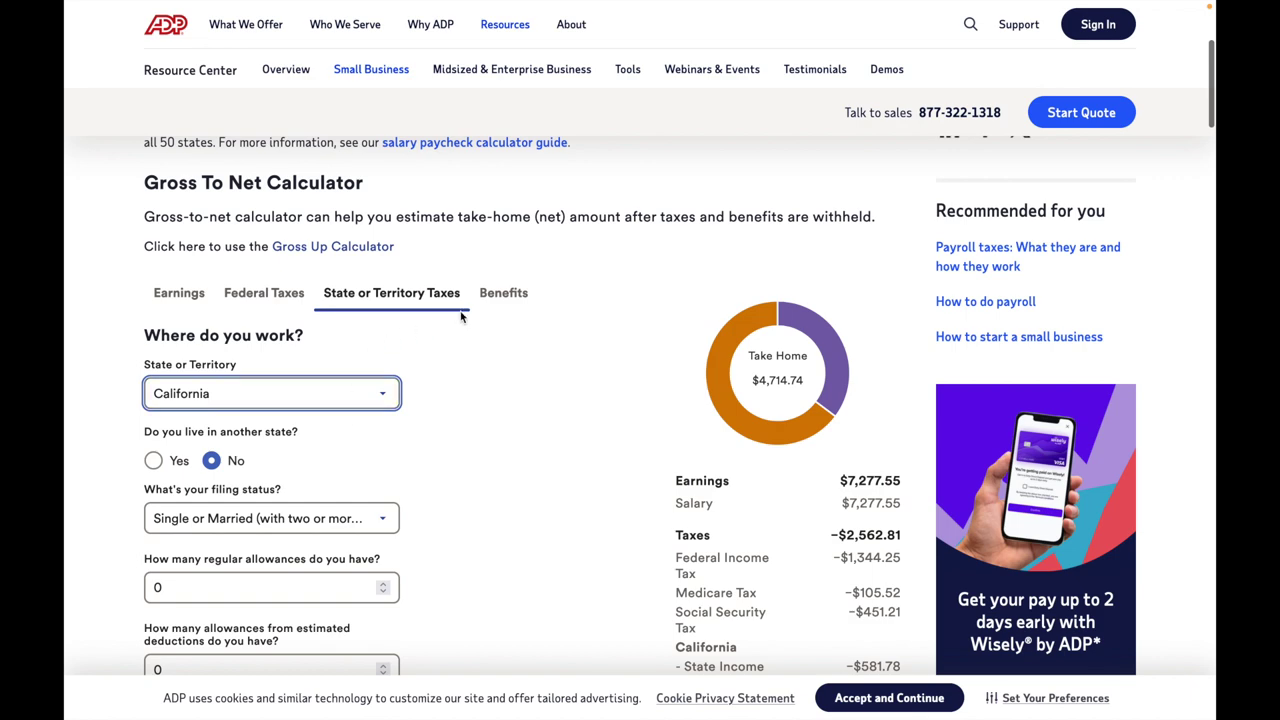
Enter a Healthcare HSA contribution of $128 among the paycheck benefits
click(505, 292)
scroll(451, 443, down, 1)
click(381, 377)
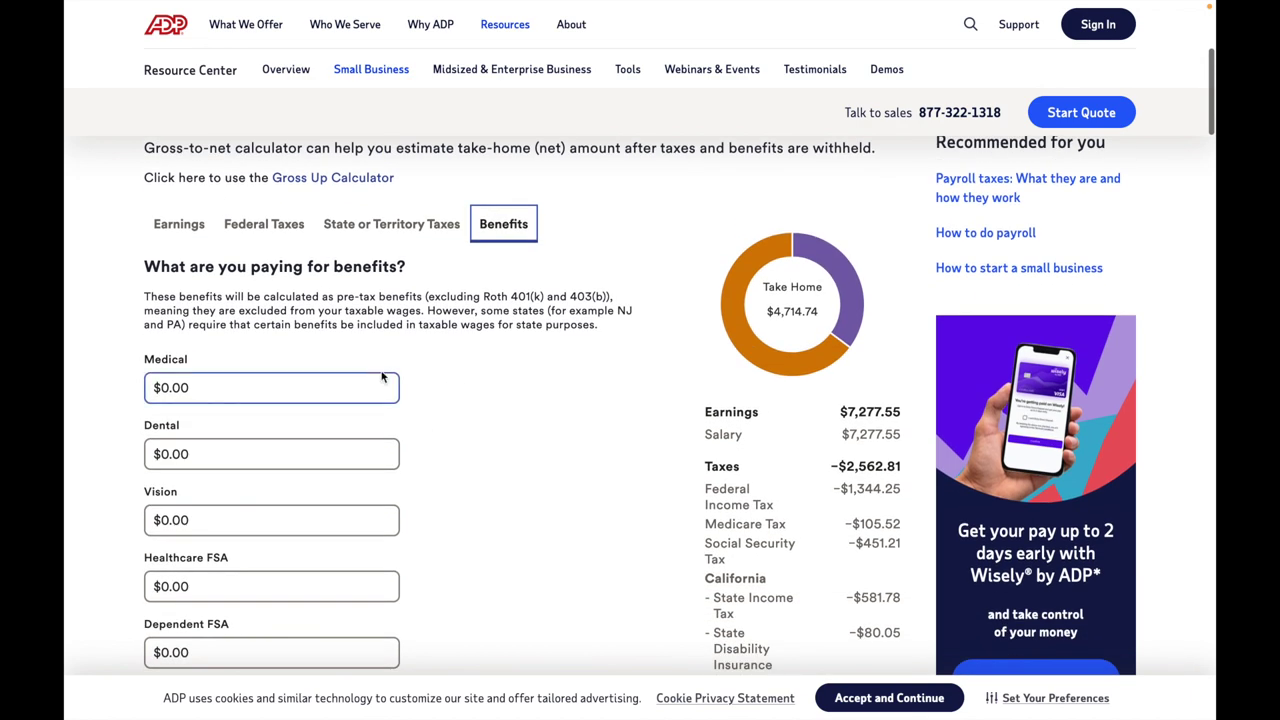
click(204, 452)
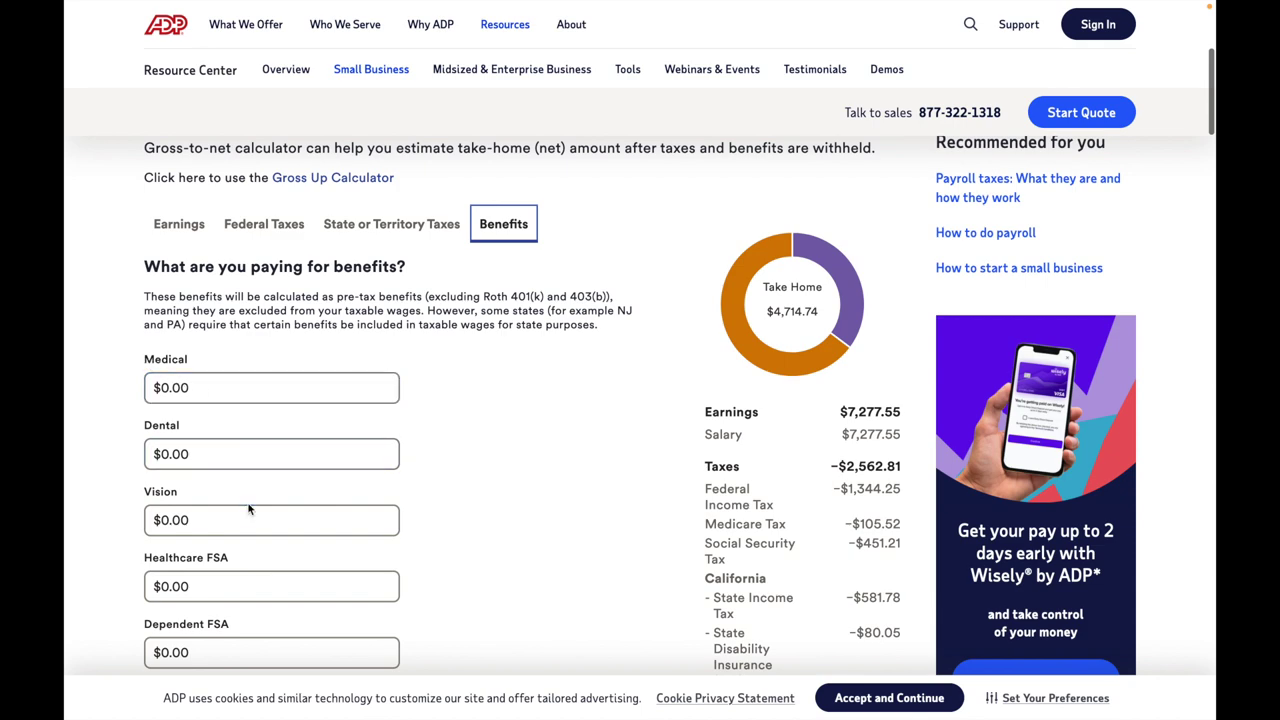
scroll(249, 510, down, 3)
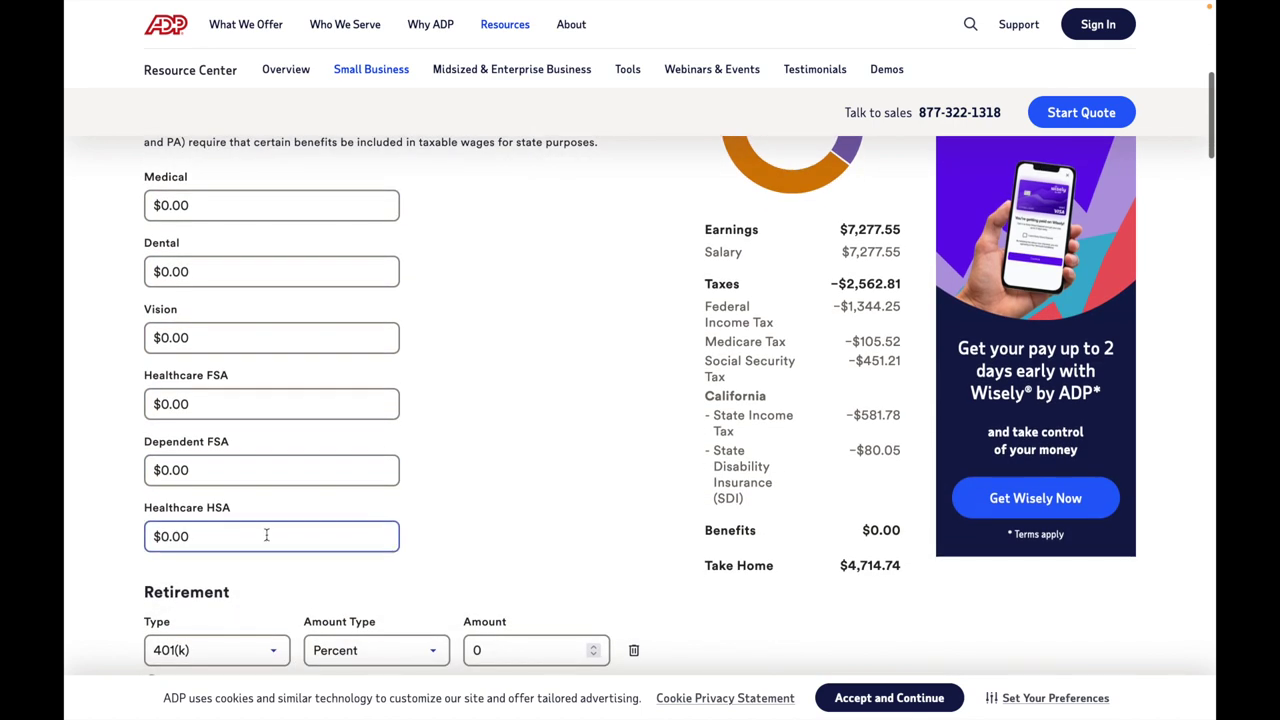
click(266, 535)
key(BackSpace)
key(BackSpace)
key(BackSpace)
key(BackSpace)
text(128)
scroll(433, 560, down, 2)
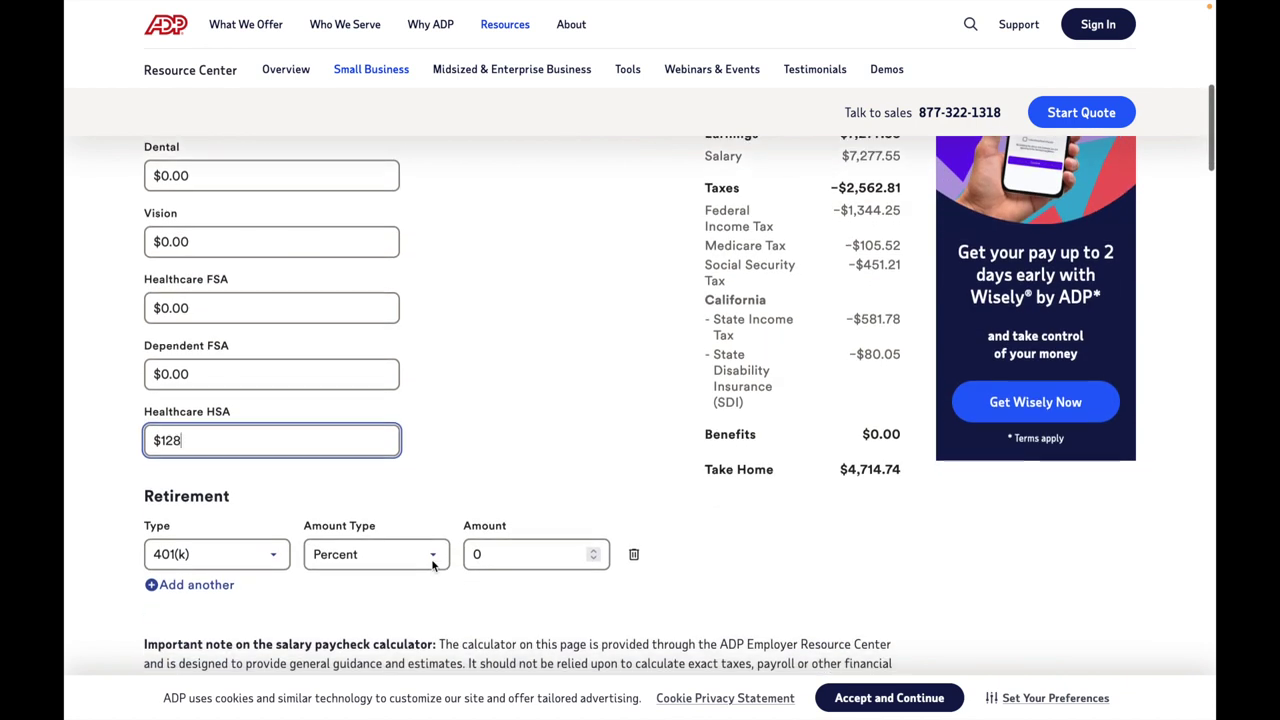
Switch the 401(k) retirement contribution from a percentage to a fixed amount of $870 and review the paycheck breakdown
click(433, 560)
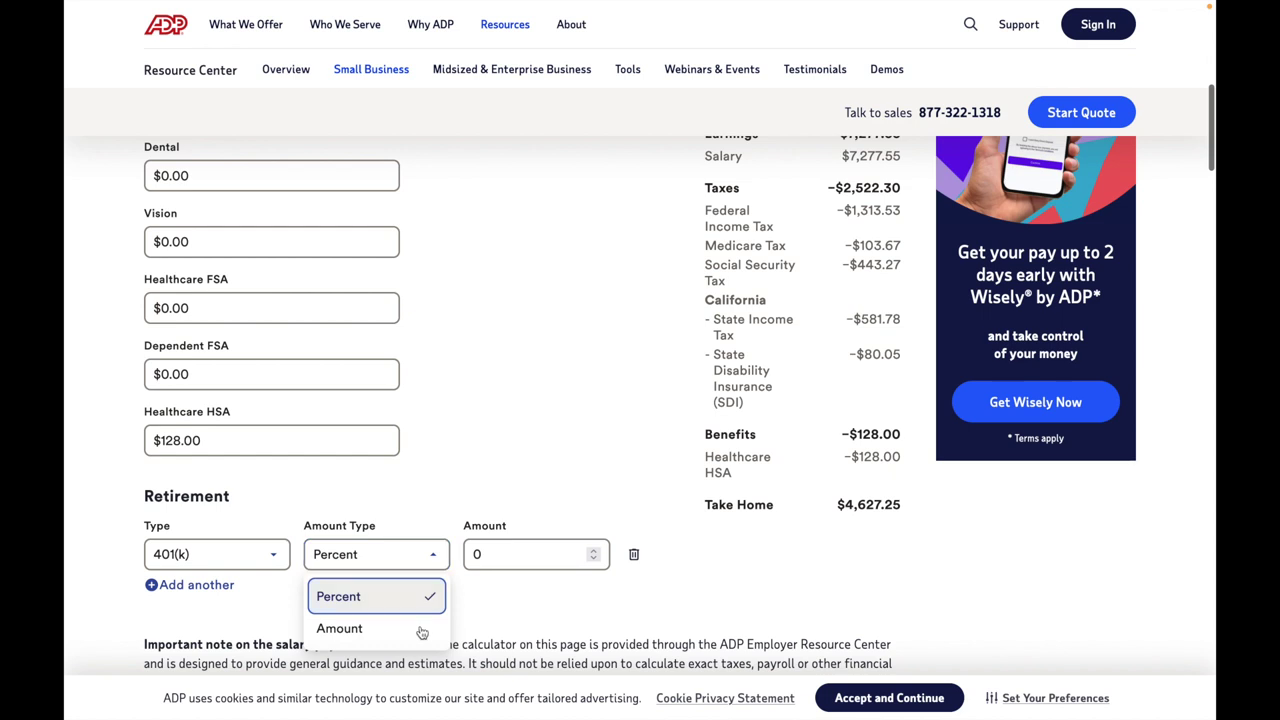
click(422, 632)
click(520, 554)
key(BackSpace)
key(BackSpace)
key(BackSpace)
key(BackSpace)
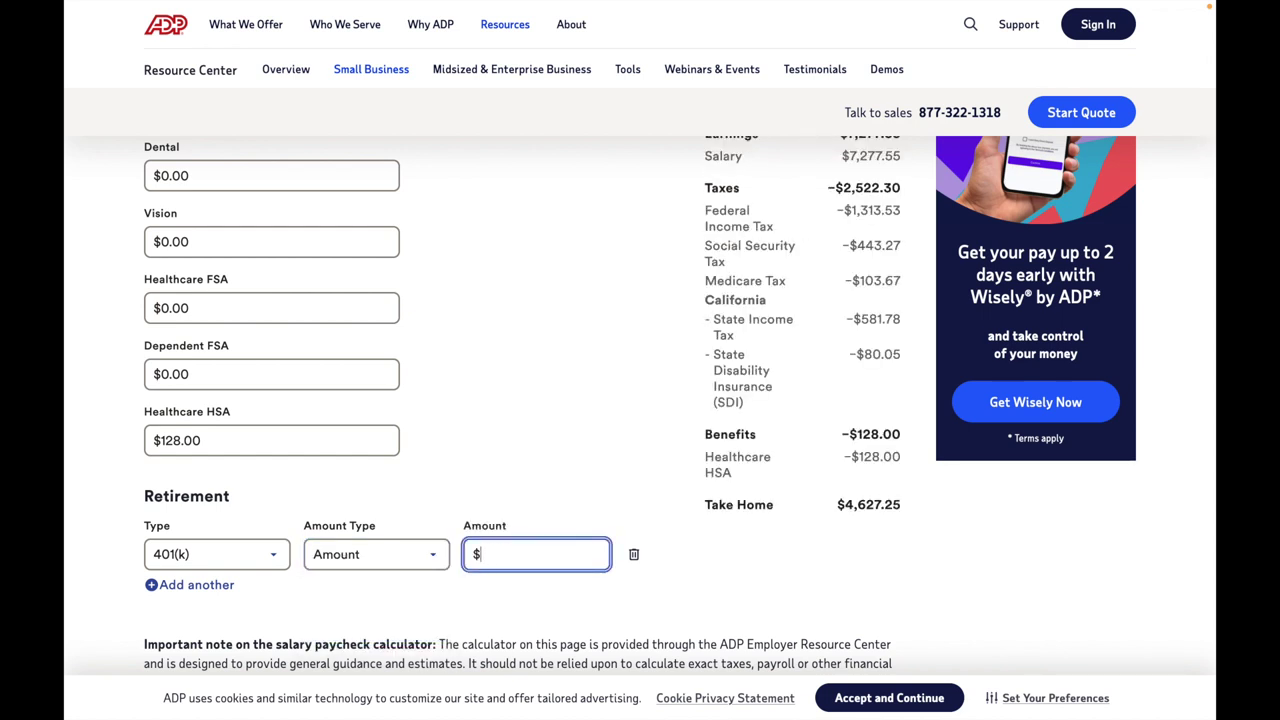
text(84)
key(BackSpace)
text(70)
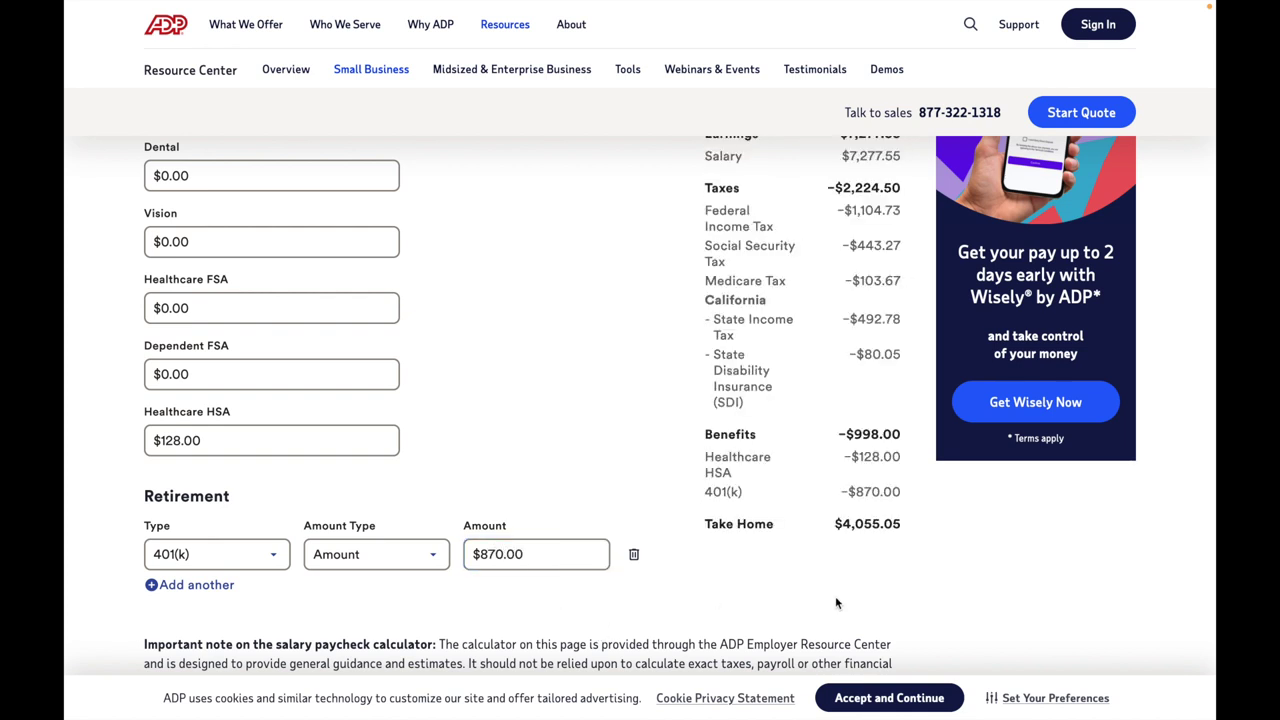
scroll(838, 600, up, 2)
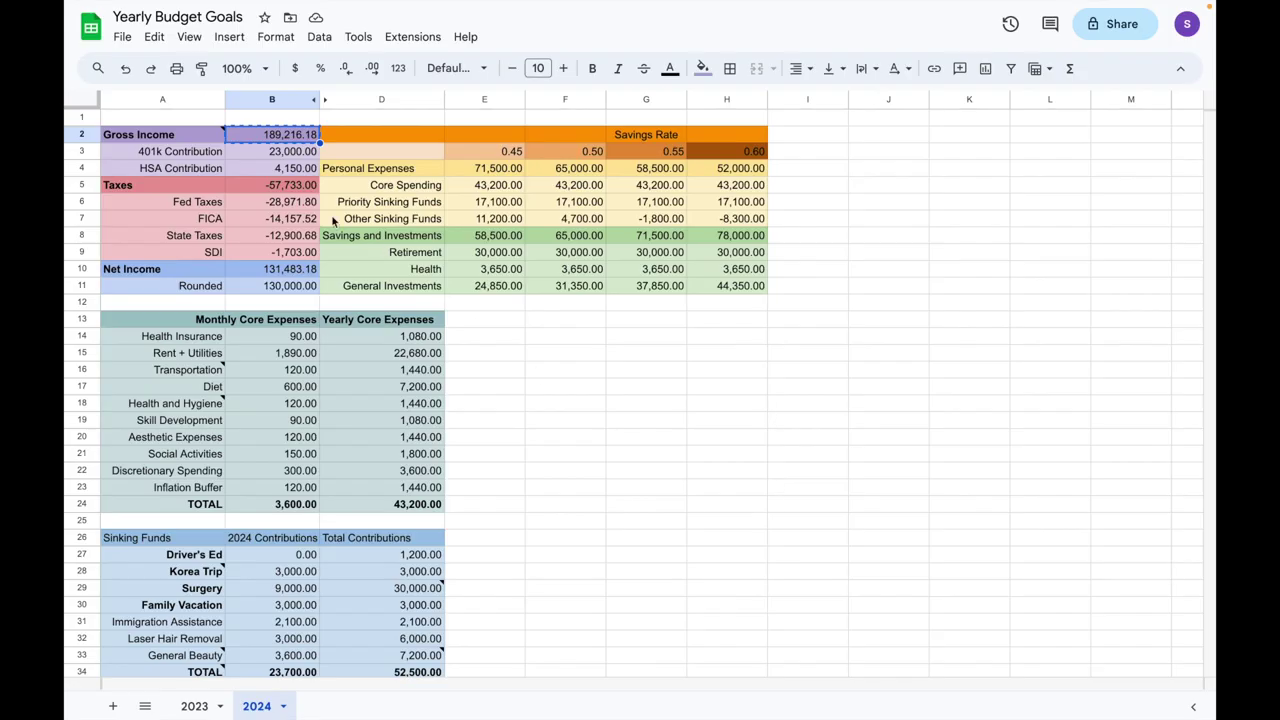
Inspect the formulas behind the Fed Taxes, FICA, State Taxes and SDI amounts in the 2024 sheet
click(289, 206)
double_click(289, 206)
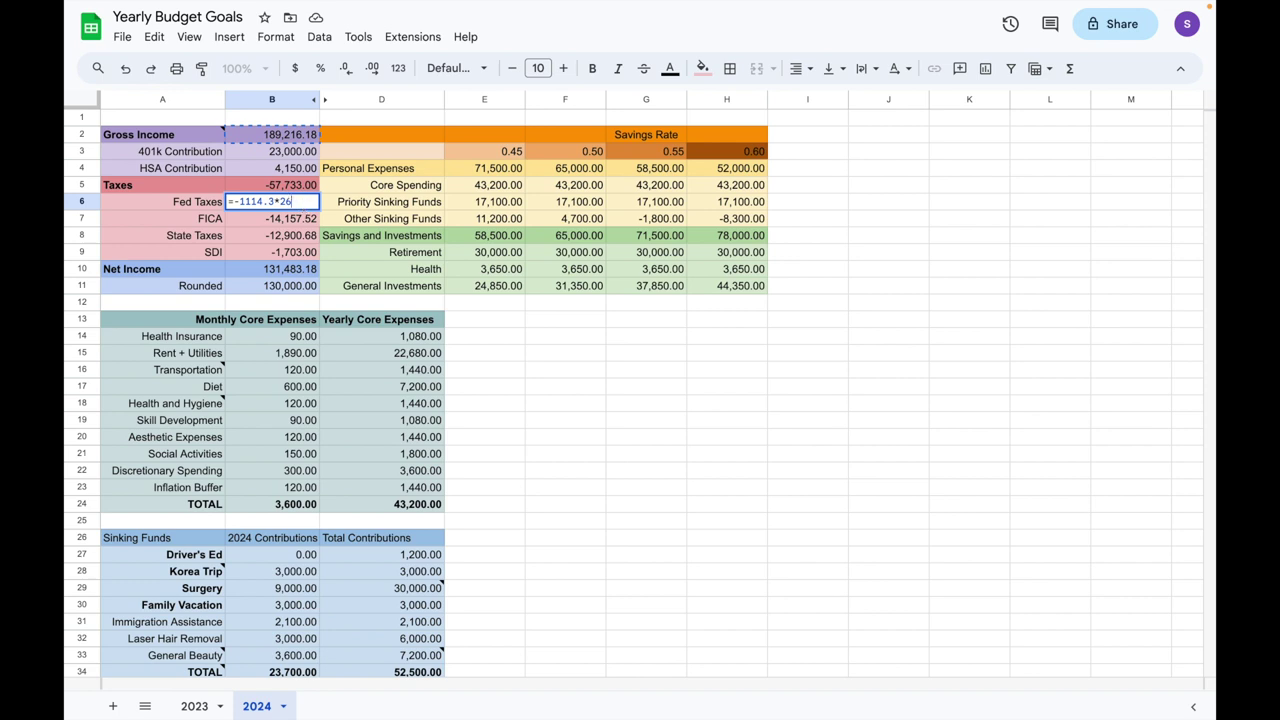
key(Return)
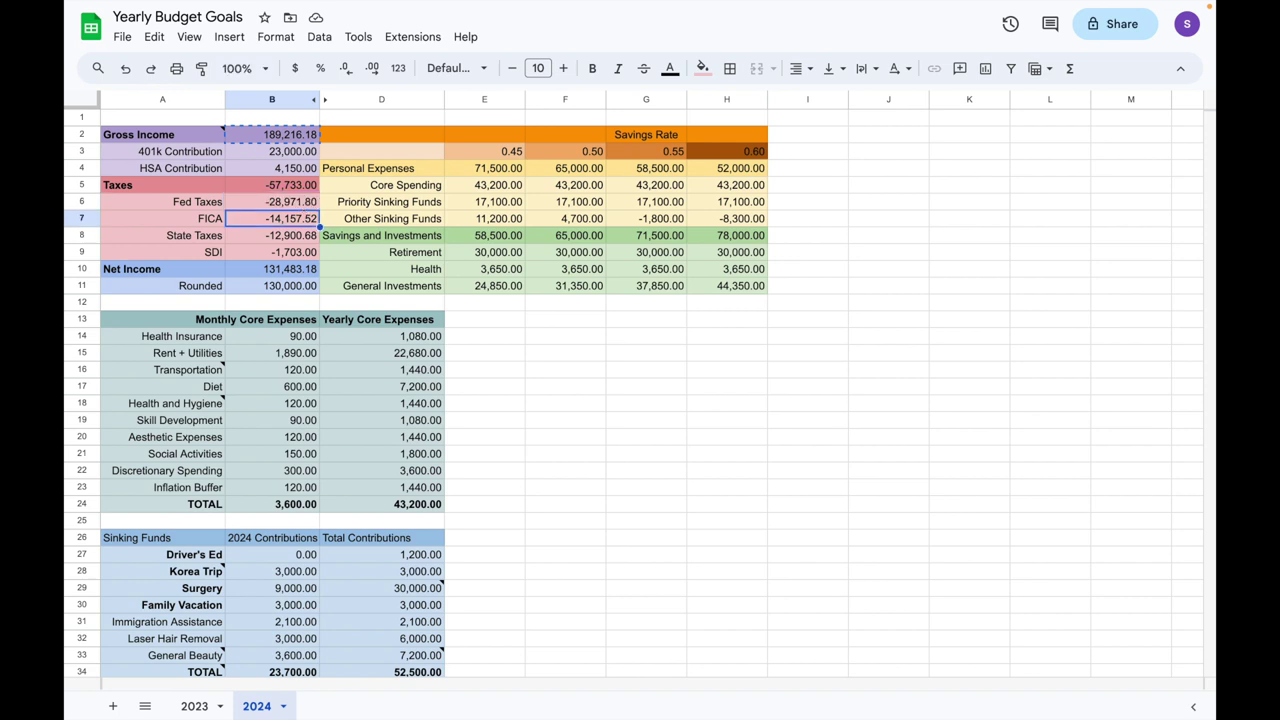
double_click(300, 222)
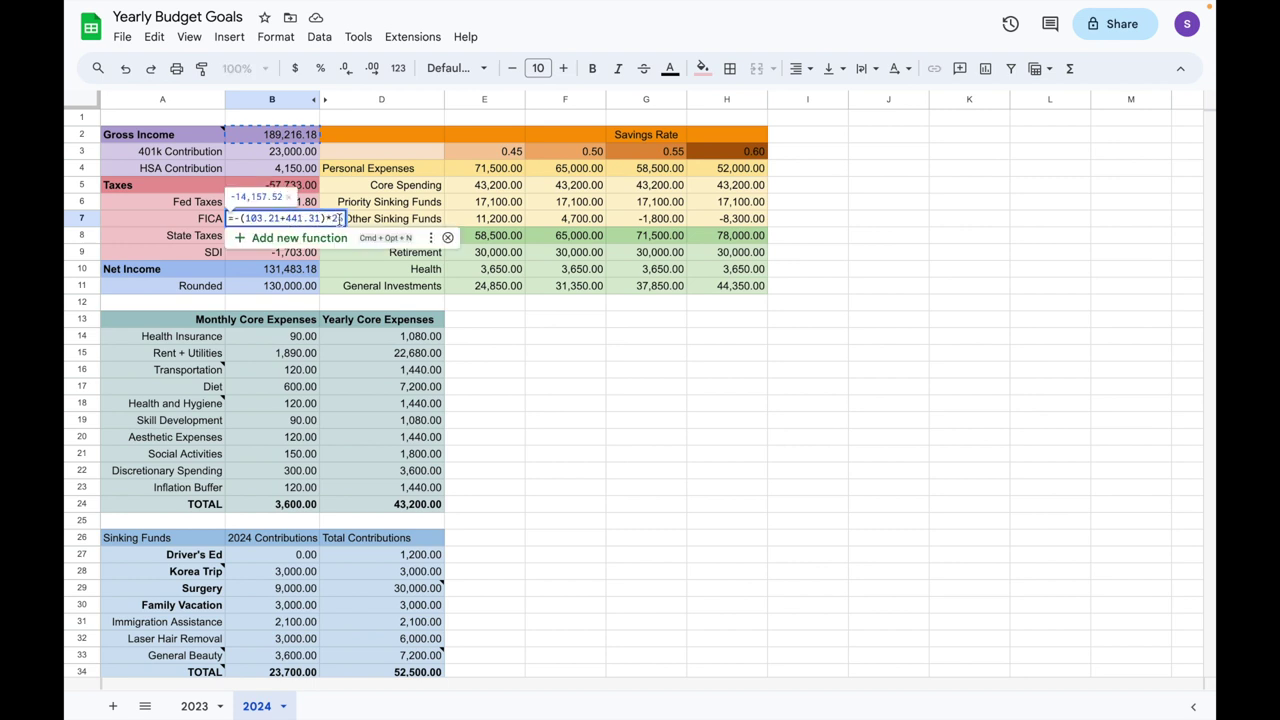
key(Return)
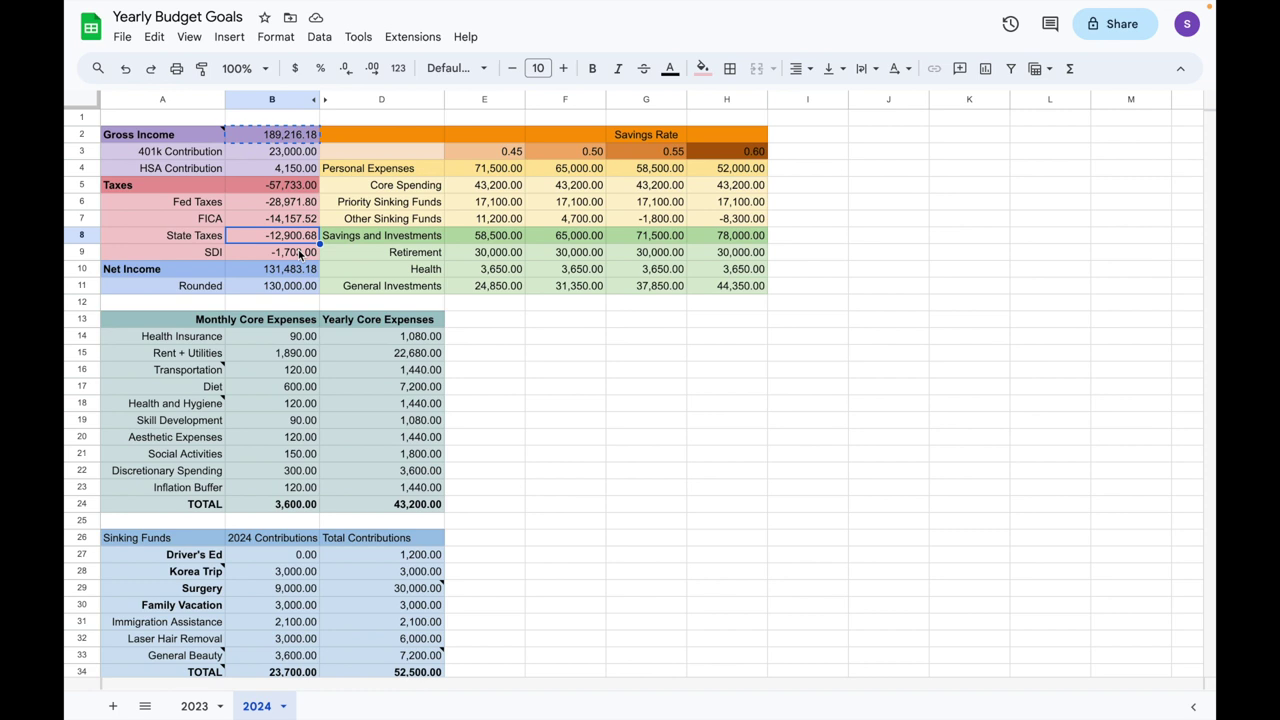
key(Return)
key(Return)
key(Return)
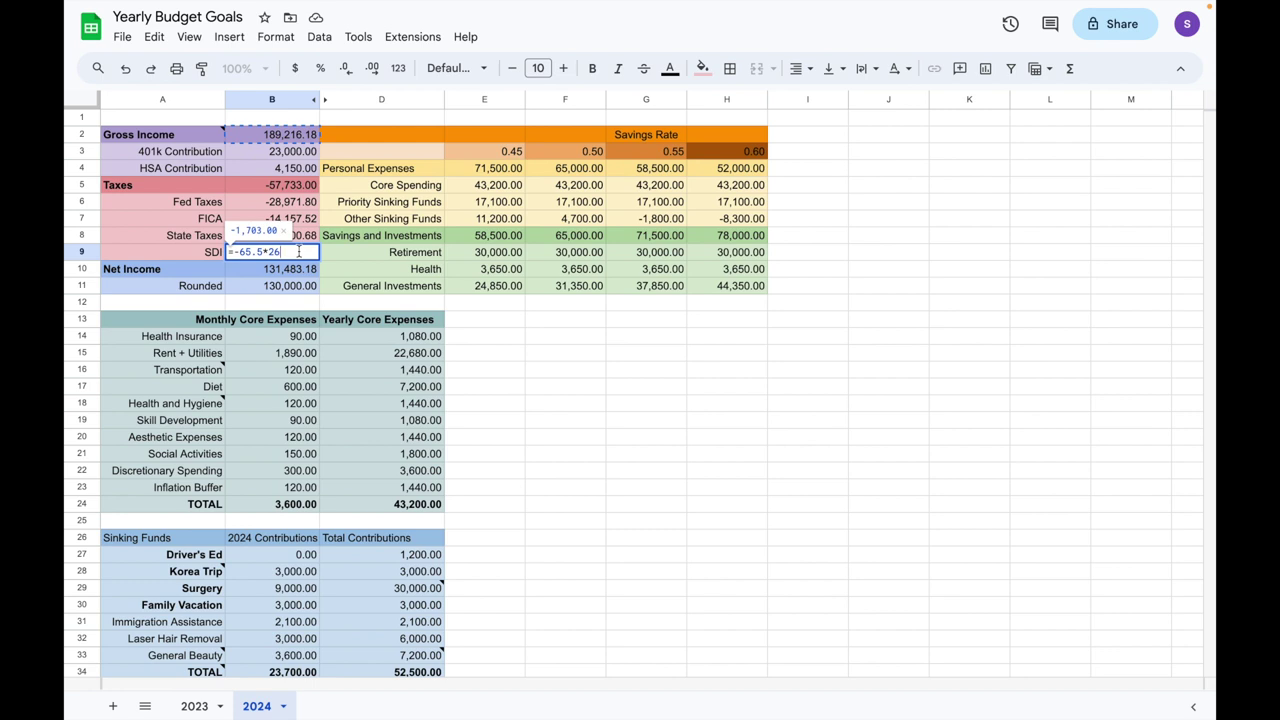
Switch to the IRS Tax Withholding Estimator and complete About You with filing status Single and a job that withholds federal tax
key(ctrl+Tab)
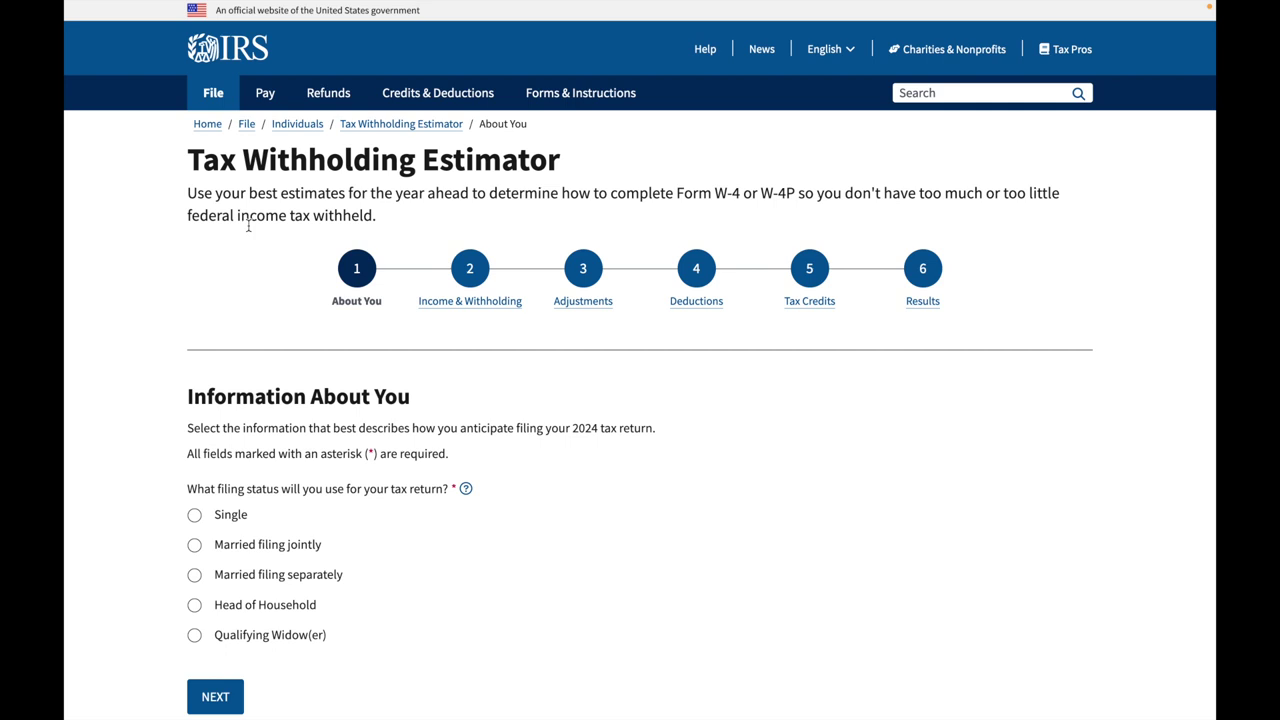
click(196, 516)
scroll(254, 548, down, 2)
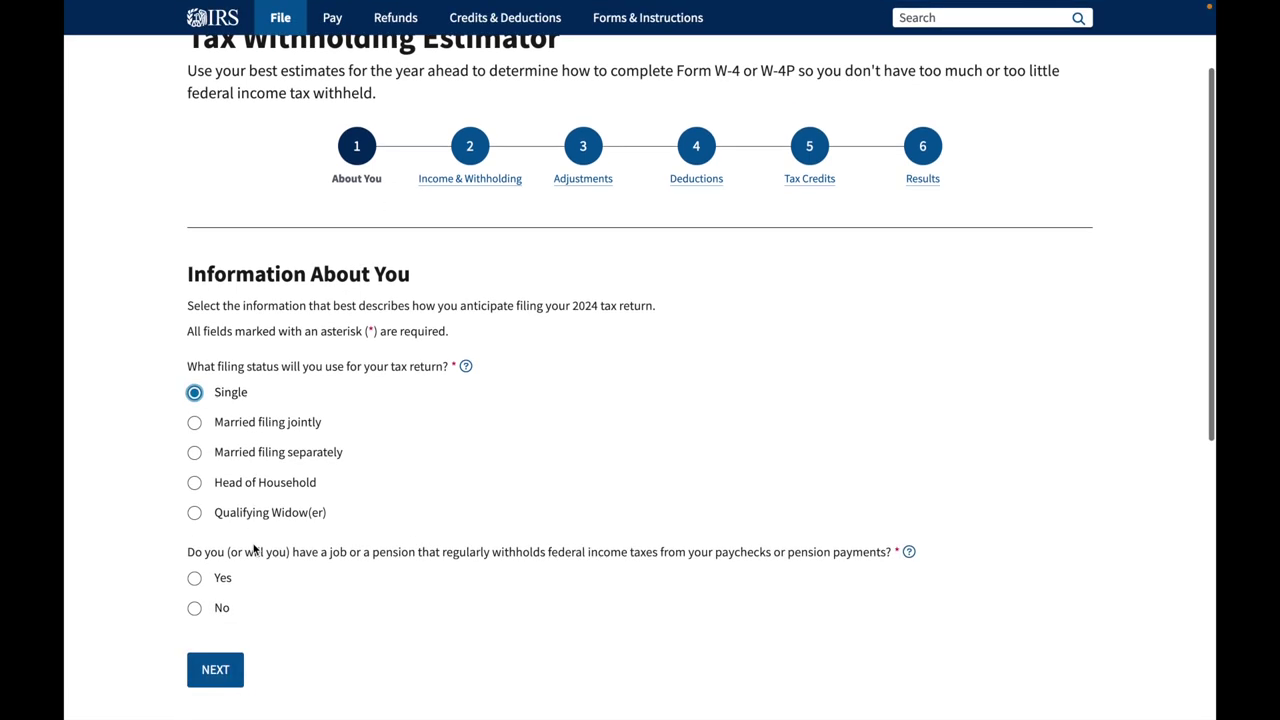
scroll(254, 548, down, 1)
click(196, 570)
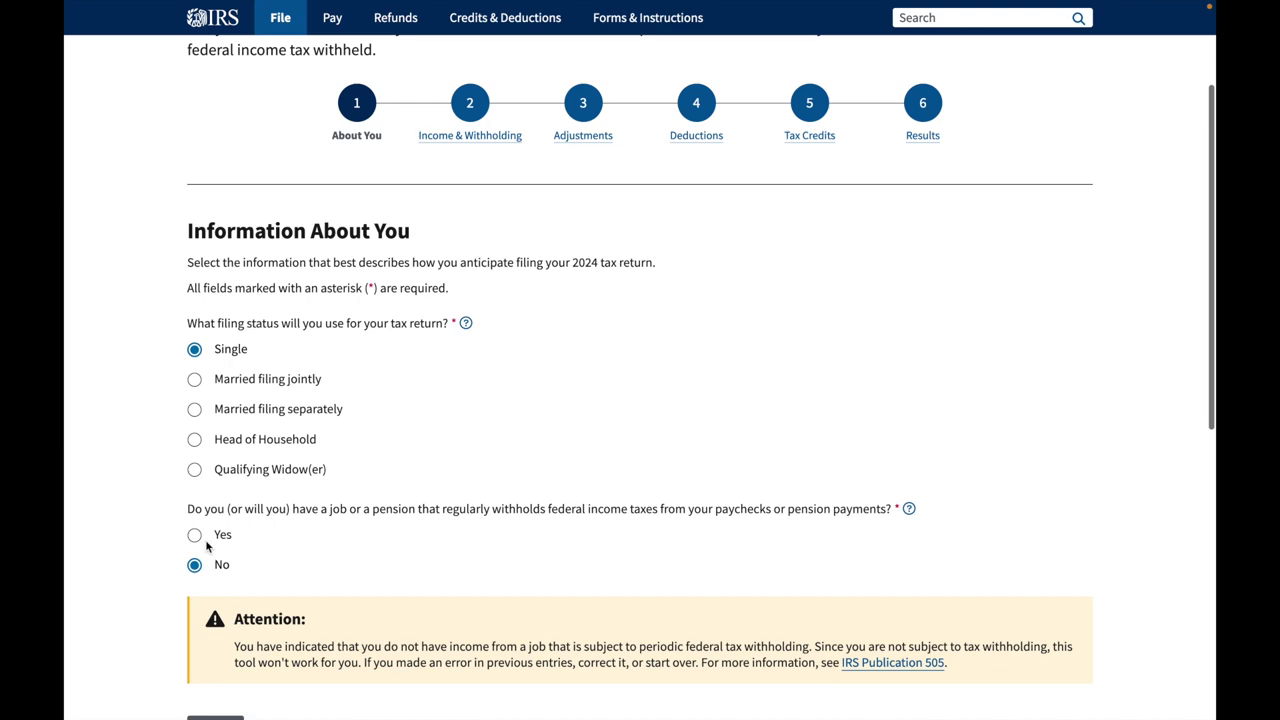
click(195, 540)
scroll(196, 540, down, 2)
scroll(195, 533, down, 1)
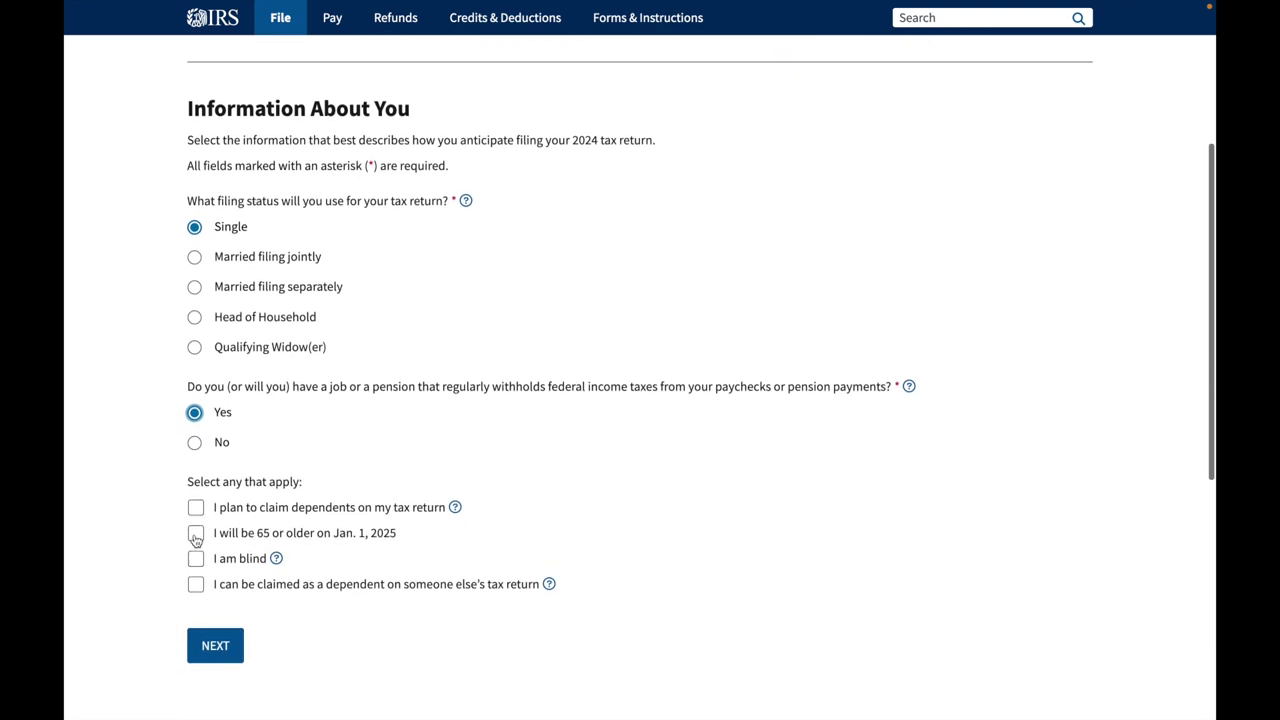
click(227, 649)
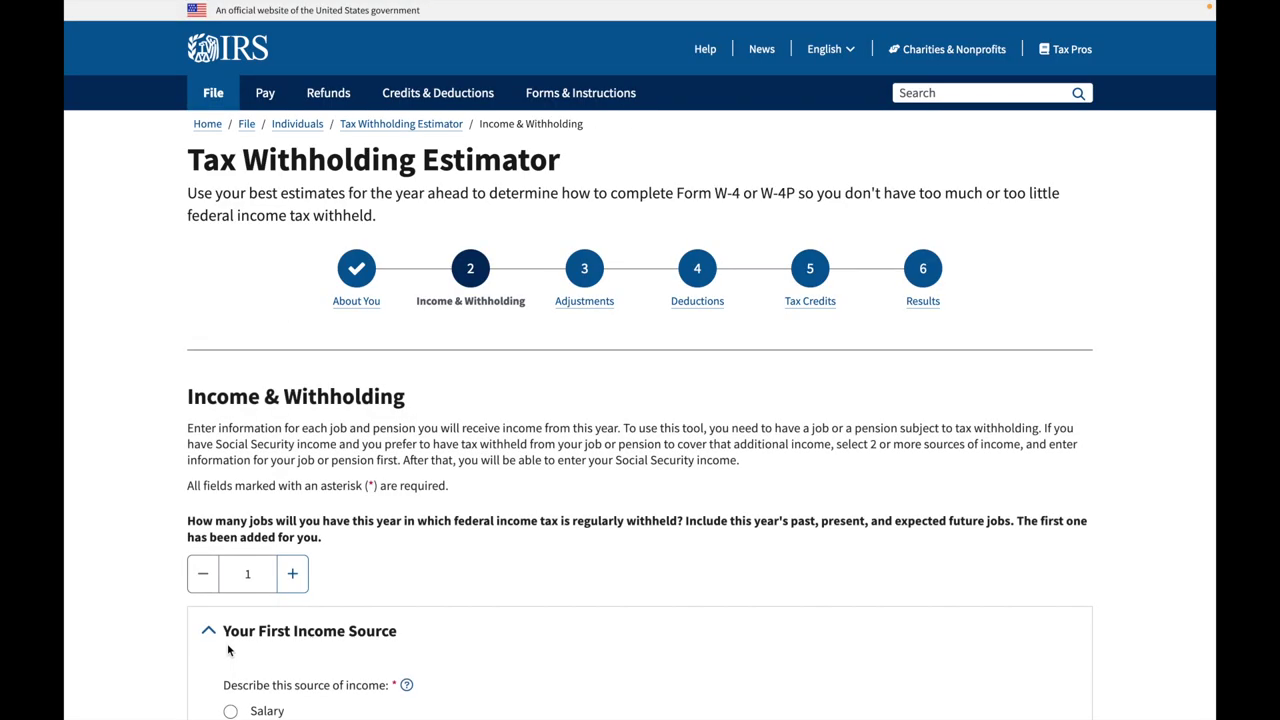
Describe the first income source as a Salary earned all year and paid every two weeks
scroll(228, 650, down, 2)
scroll(228, 650, down, 2)
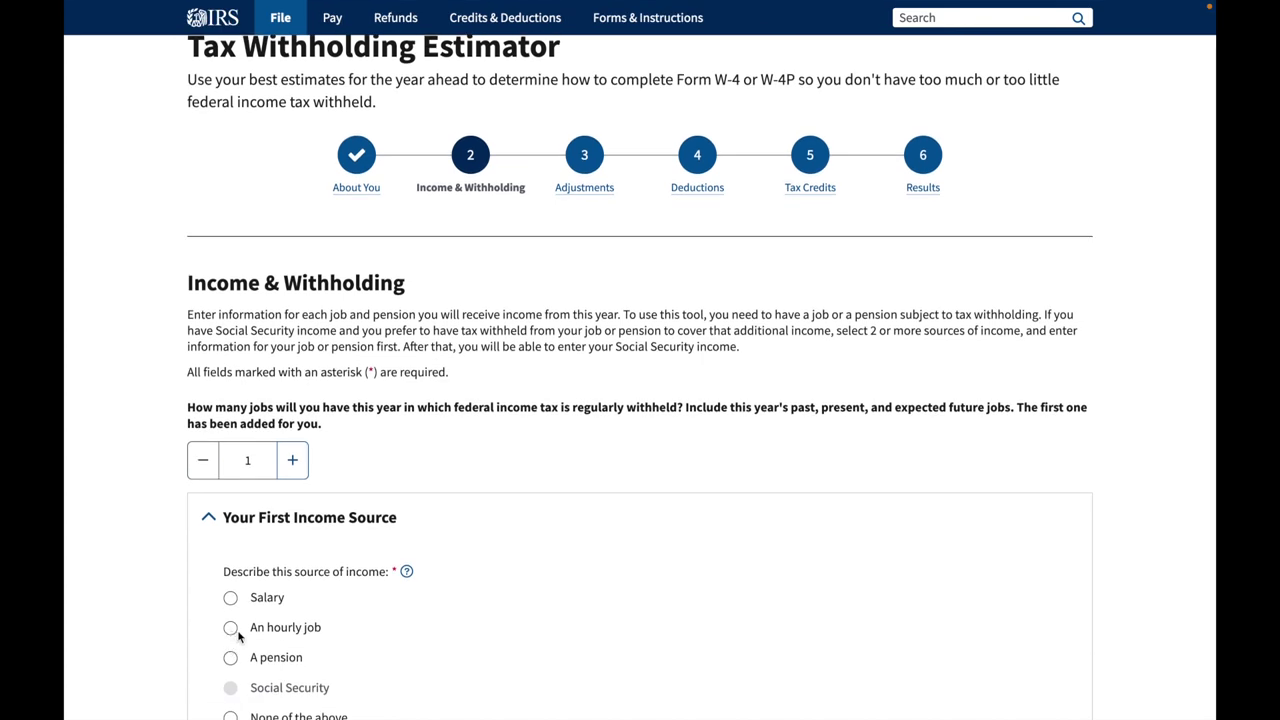
scroll(238, 636, down, 1)
click(231, 563)
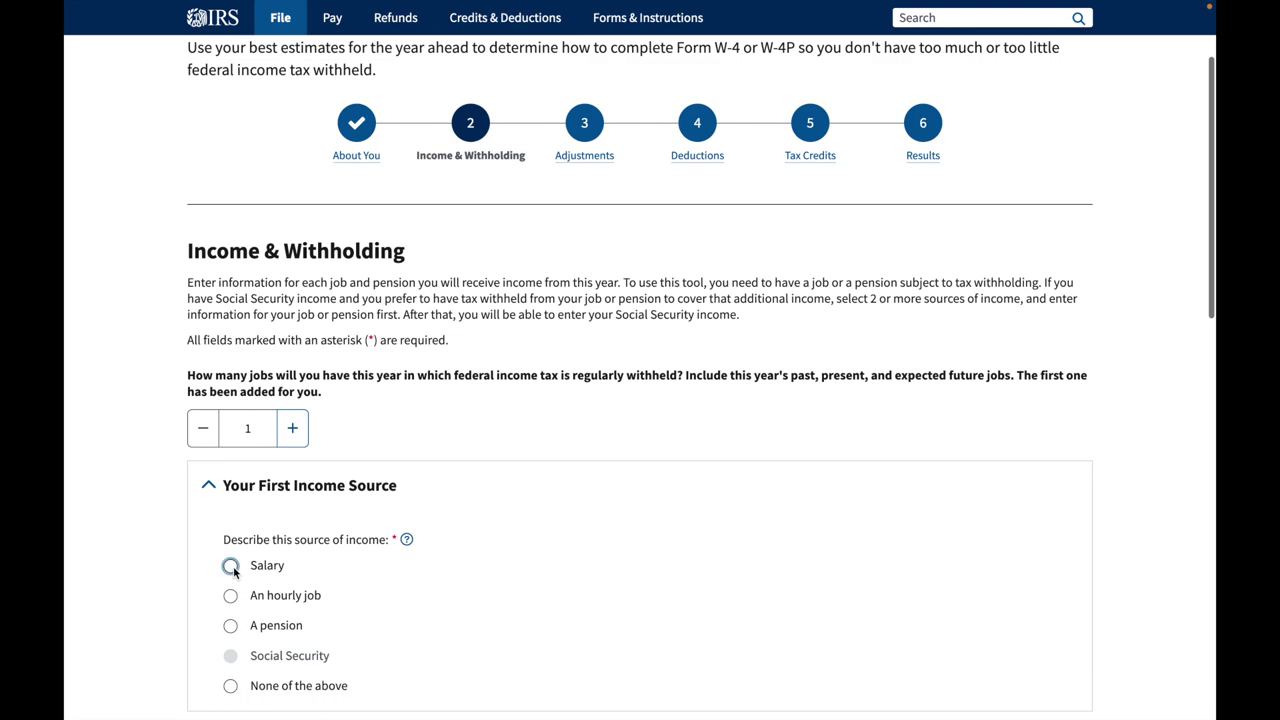
scroll(234, 570, down, 3)
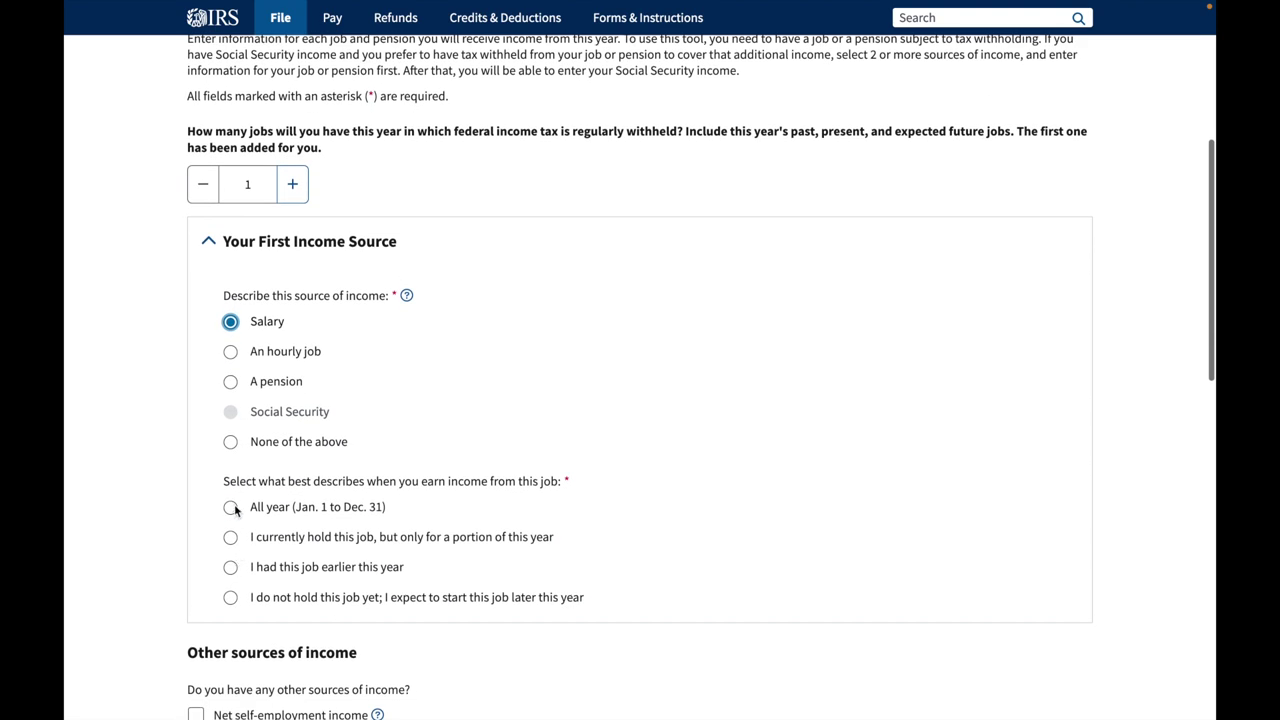
click(231, 508)
scroll(234, 520, down, 1)
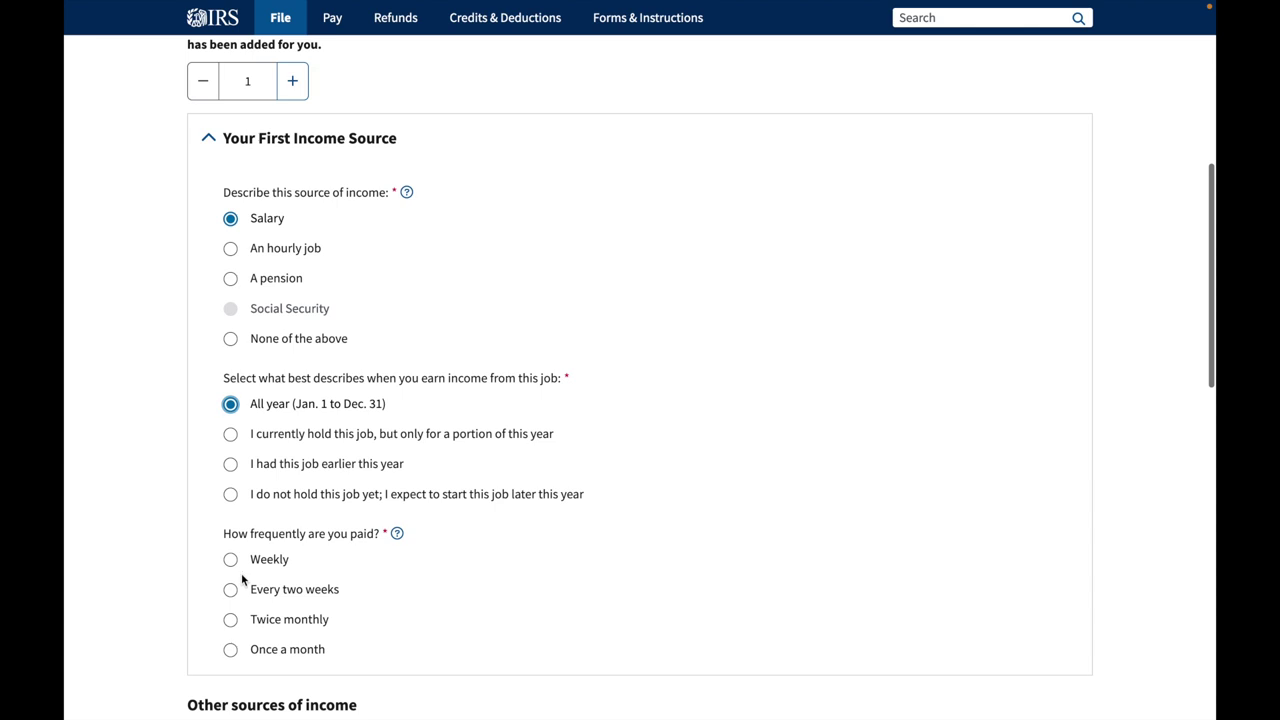
scroll(242, 578, down, 1)
click(231, 521)
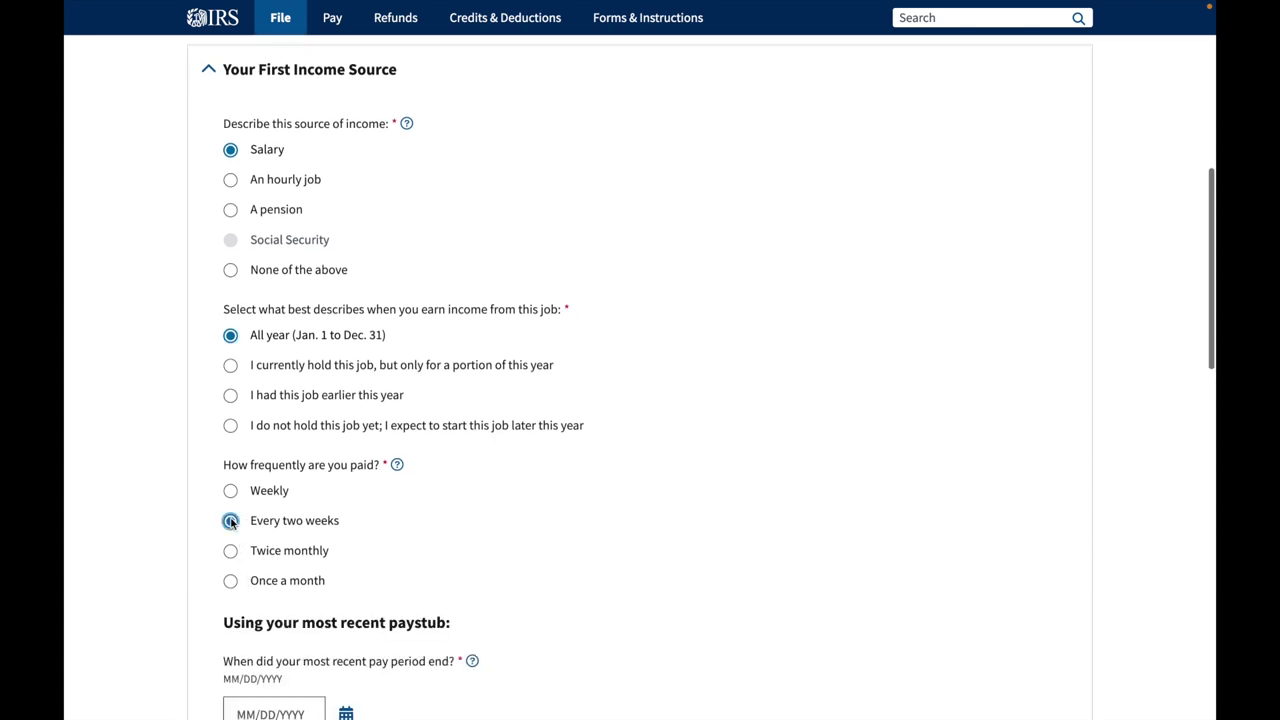
Set the end of the most recent pay period to 01/01/2024
scroll(231, 519, down, 1)
scroll(292, 590, down, 1)
click(290, 552)
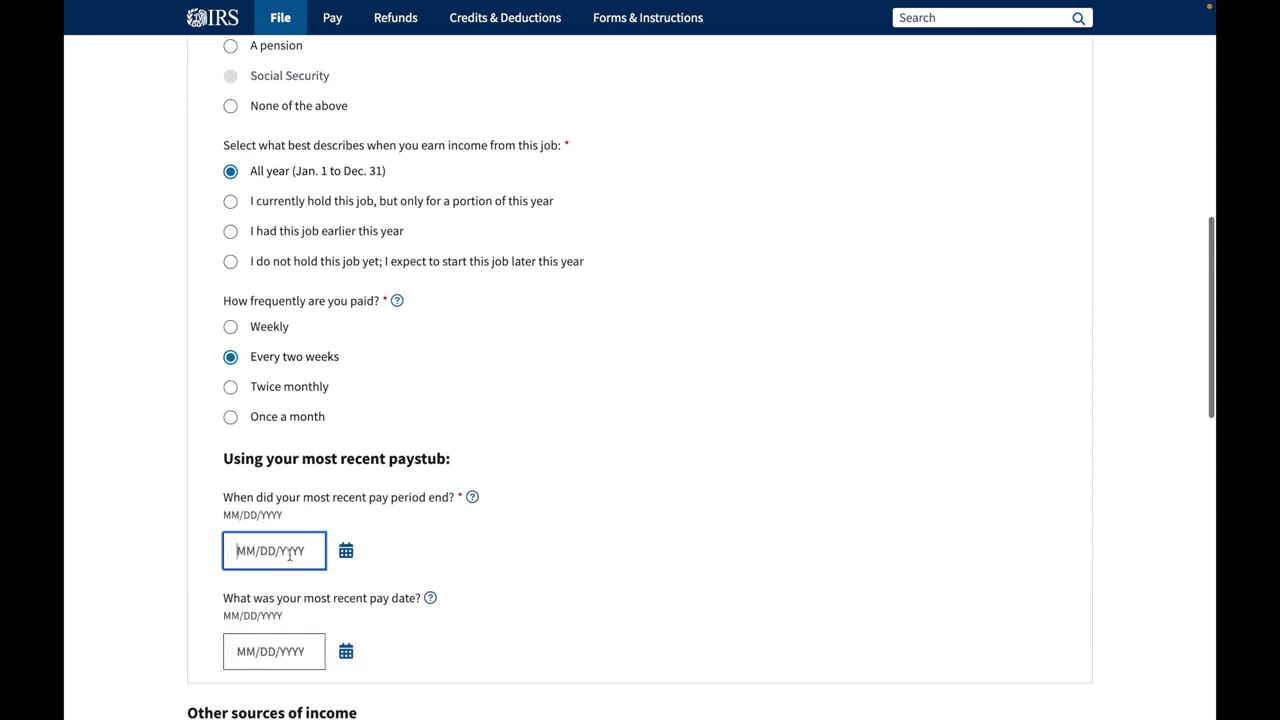
text(0)
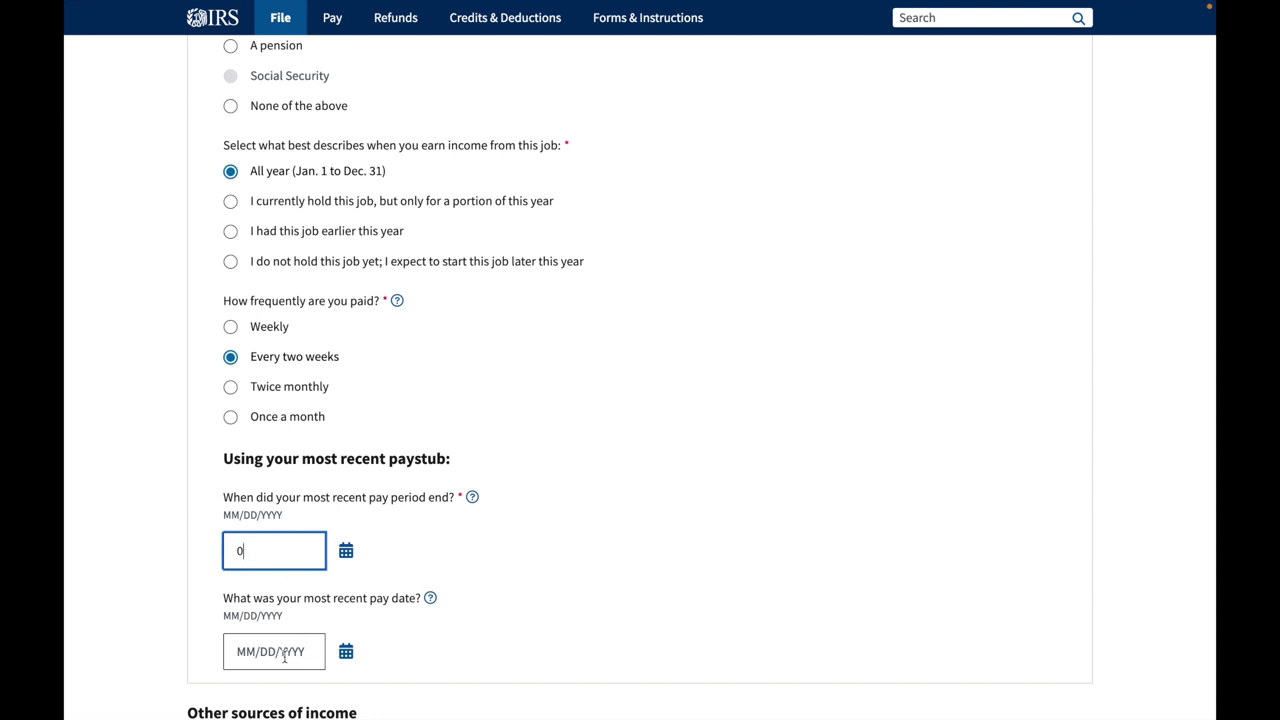
click(285, 656)
click(272, 543)
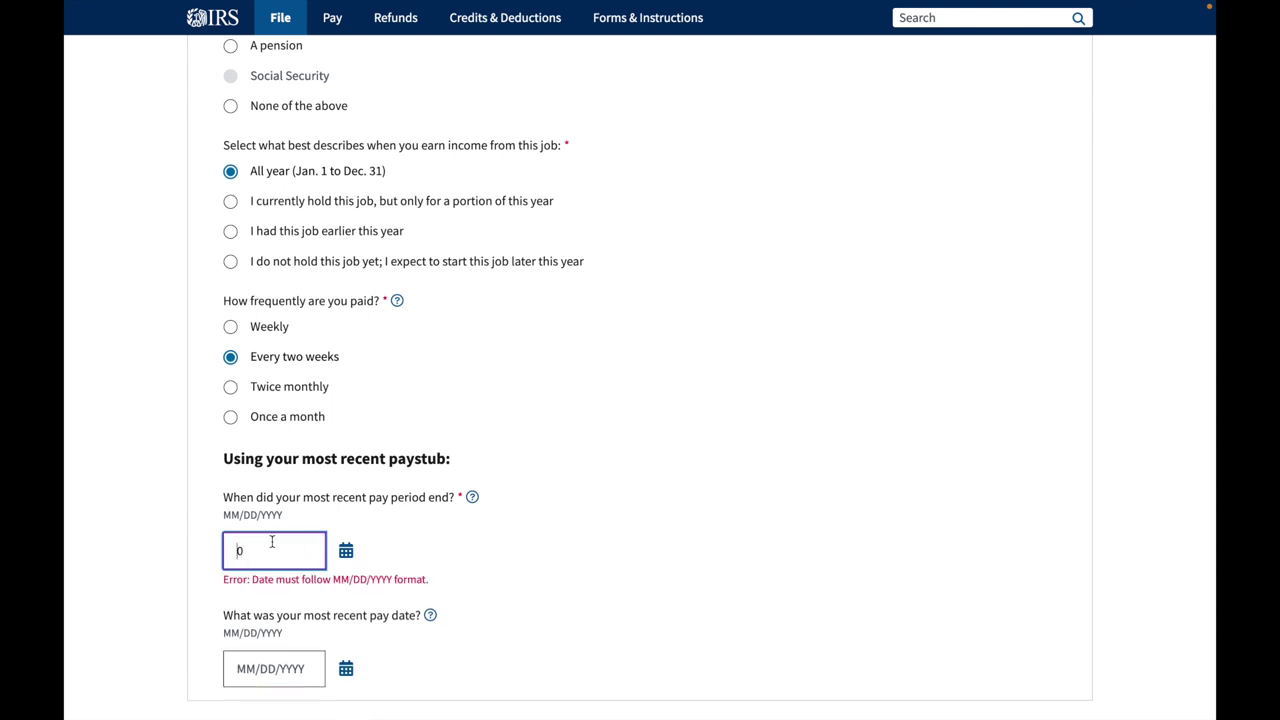
click(347, 551)
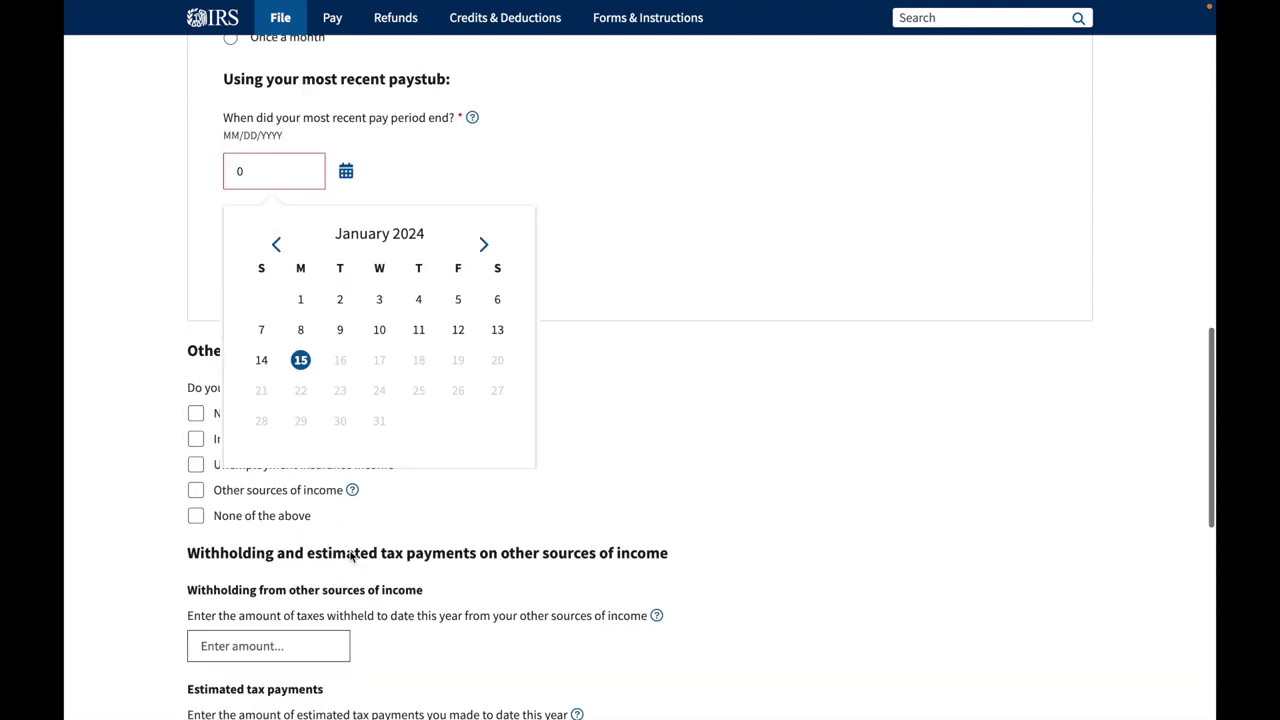
click(308, 302)
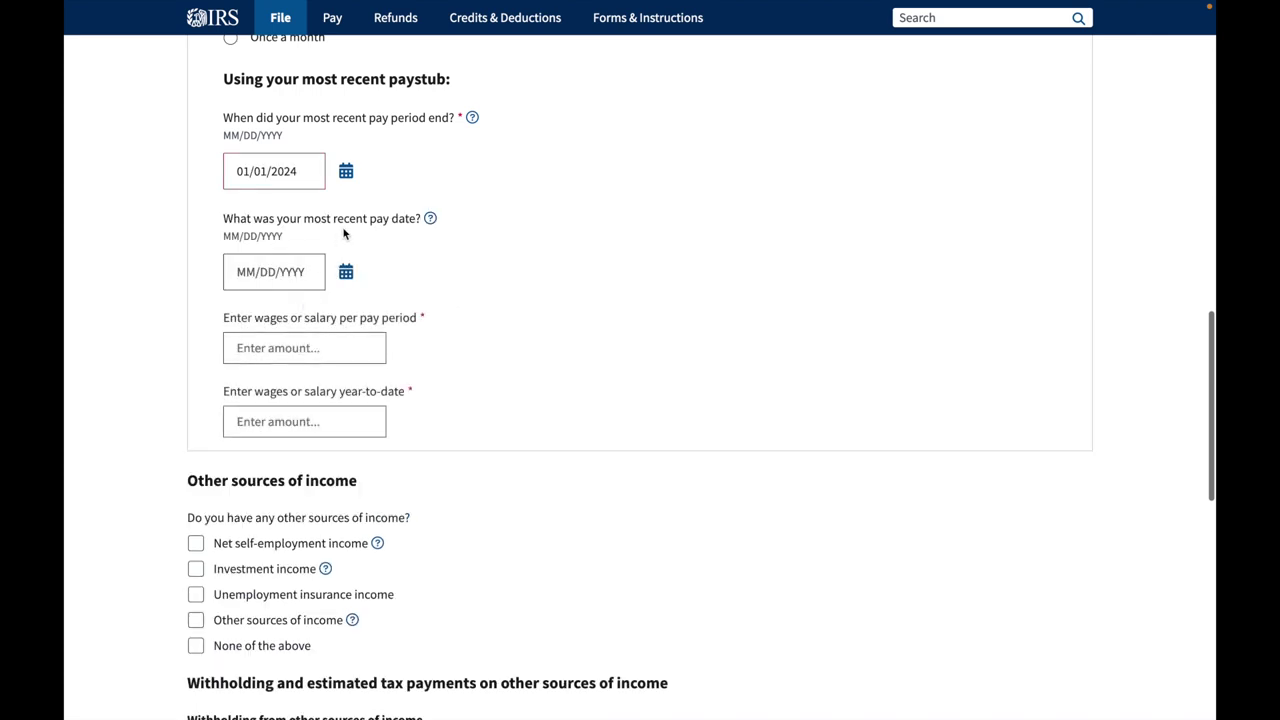
Enter wages of $0 per pay period and $189,216.18 year-to-date, and confirm the expected annual income as correct
click(351, 372)
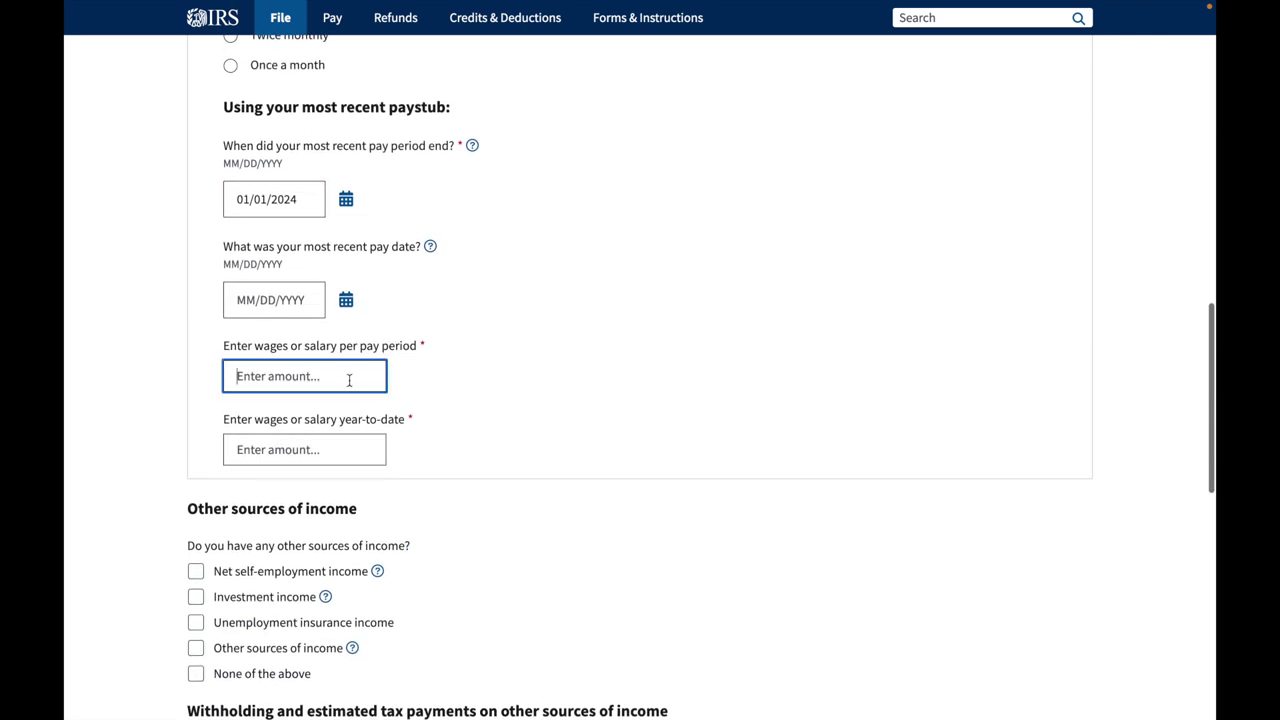
text(0)
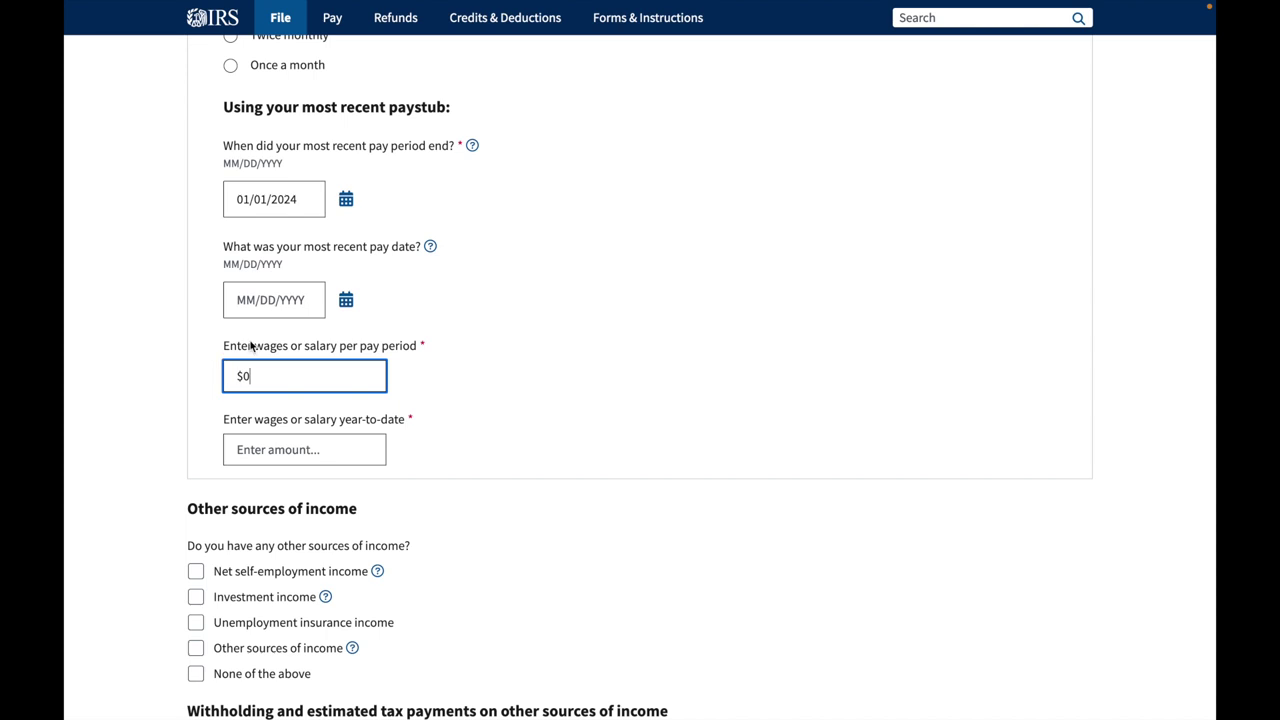
click(329, 450)
text(189216.18)
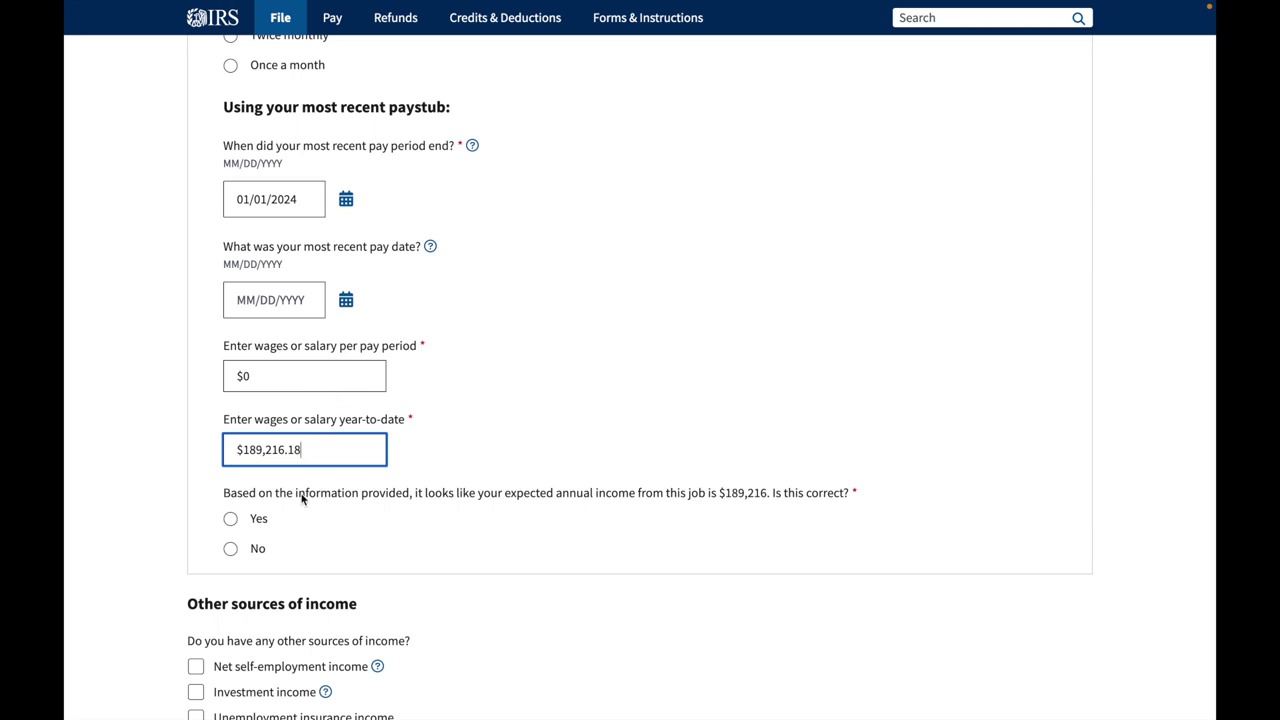
click(231, 518)
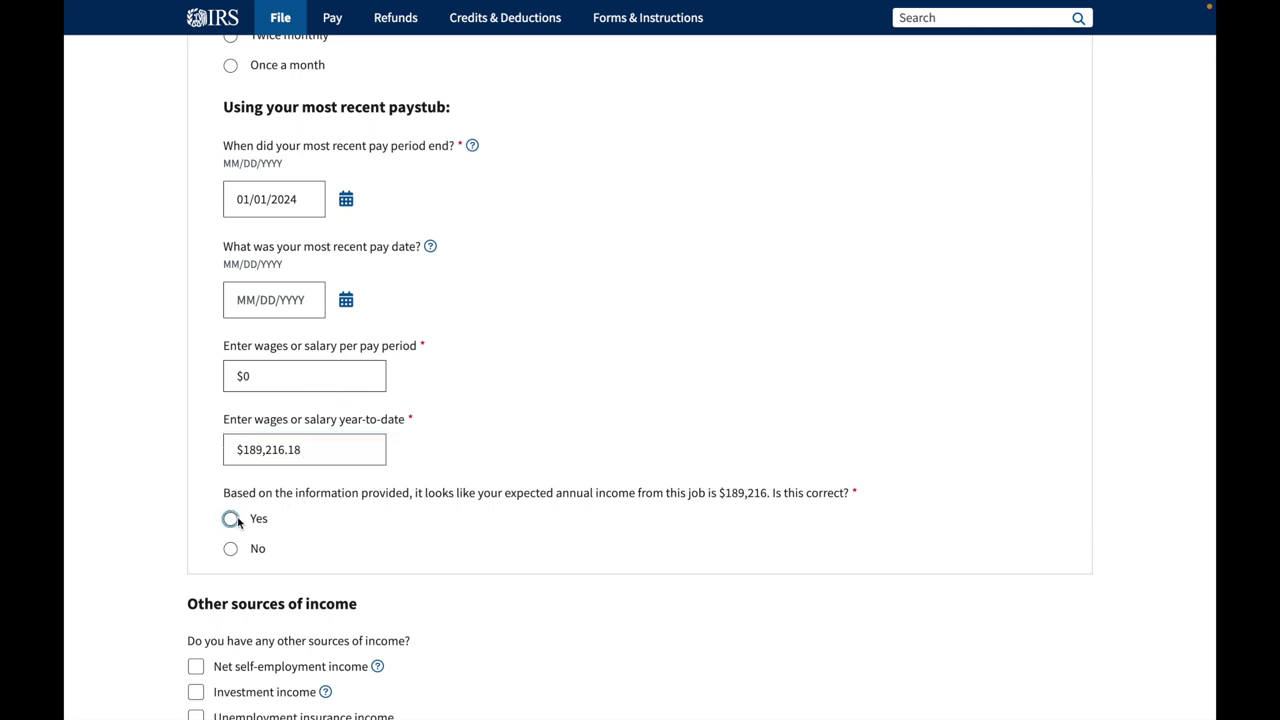
Enter $0 for federal taxes paid both per pay period and year-to-date
scroll(650, 520, down, 2)
click(370, 500)
text(0)
click(327, 572)
text(0)
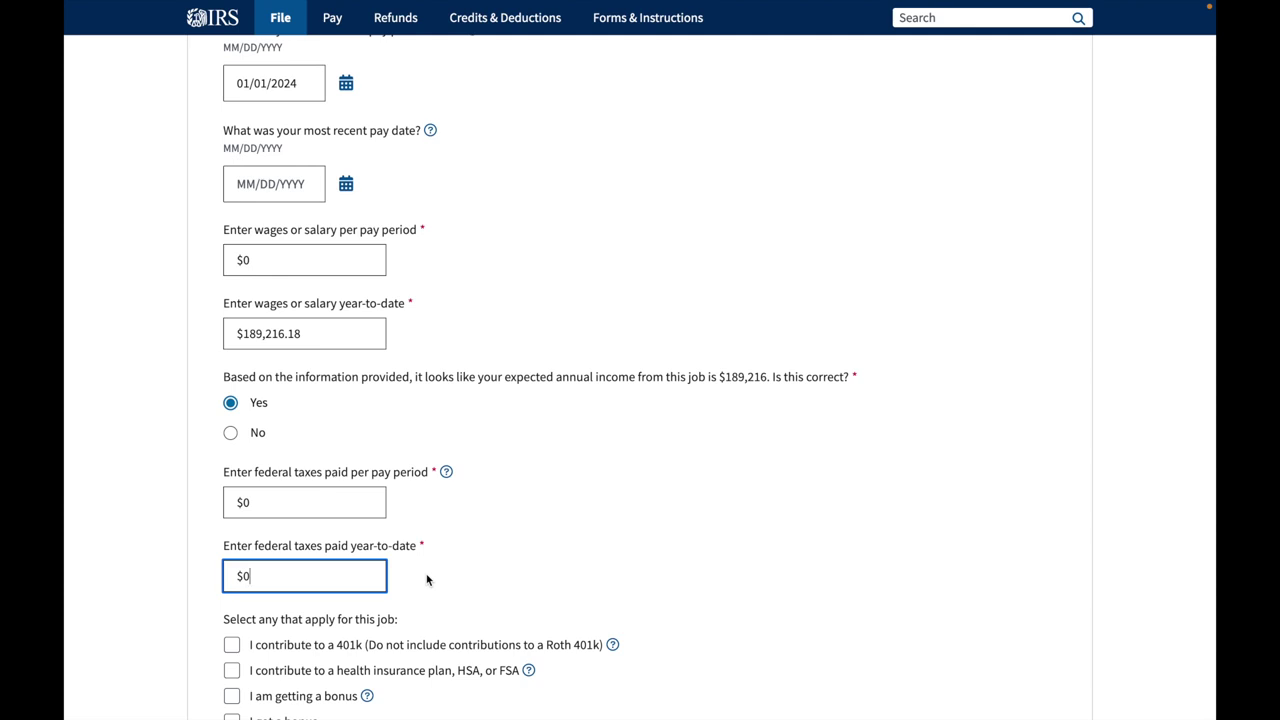
Add a 401k contribution to the job with $0 per pay period and $23,000 year-to-date
scroll(427, 579, down, 2)
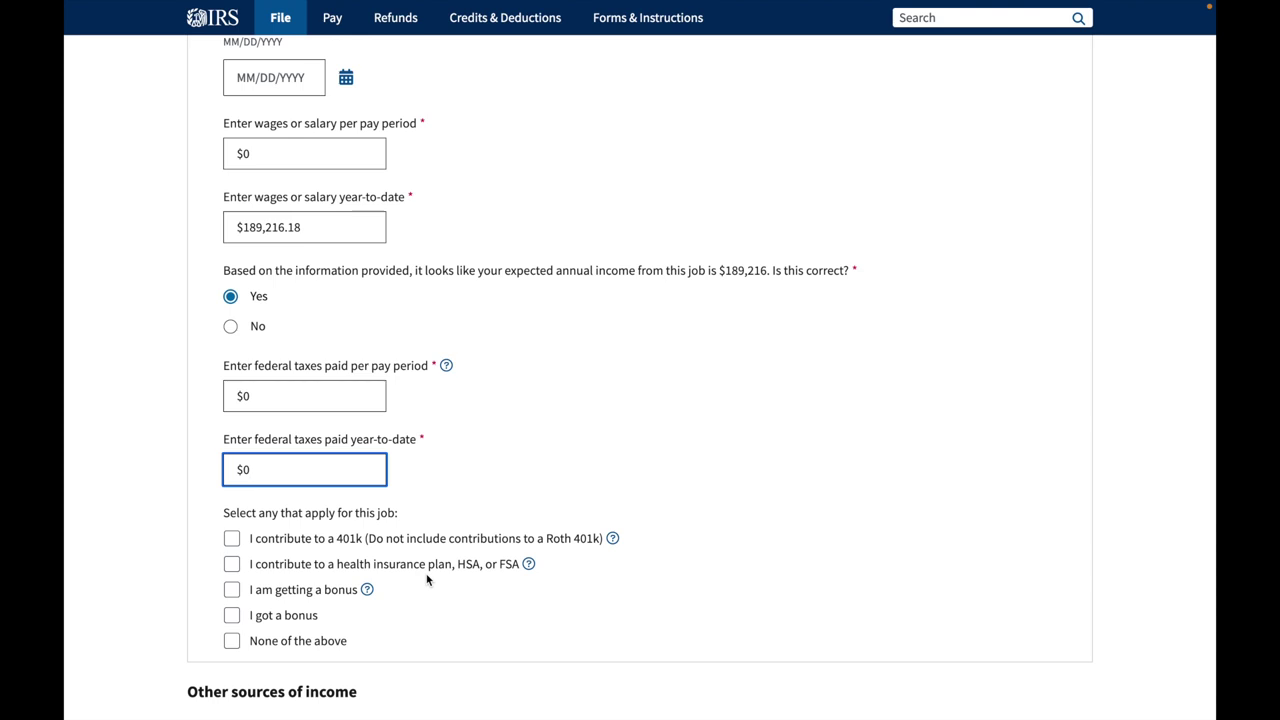
click(233, 540)
scroll(234, 600, down, 1)
click(314, 530)
text(0)
click(314, 616)
text(23,000)
click(484, 621)
Add a health insurance, HSA or FSA contribution with $0 per pay period and $3,850 year-to-date
scroll(483, 620, down, 1)
scroll(483, 620, down, 1)
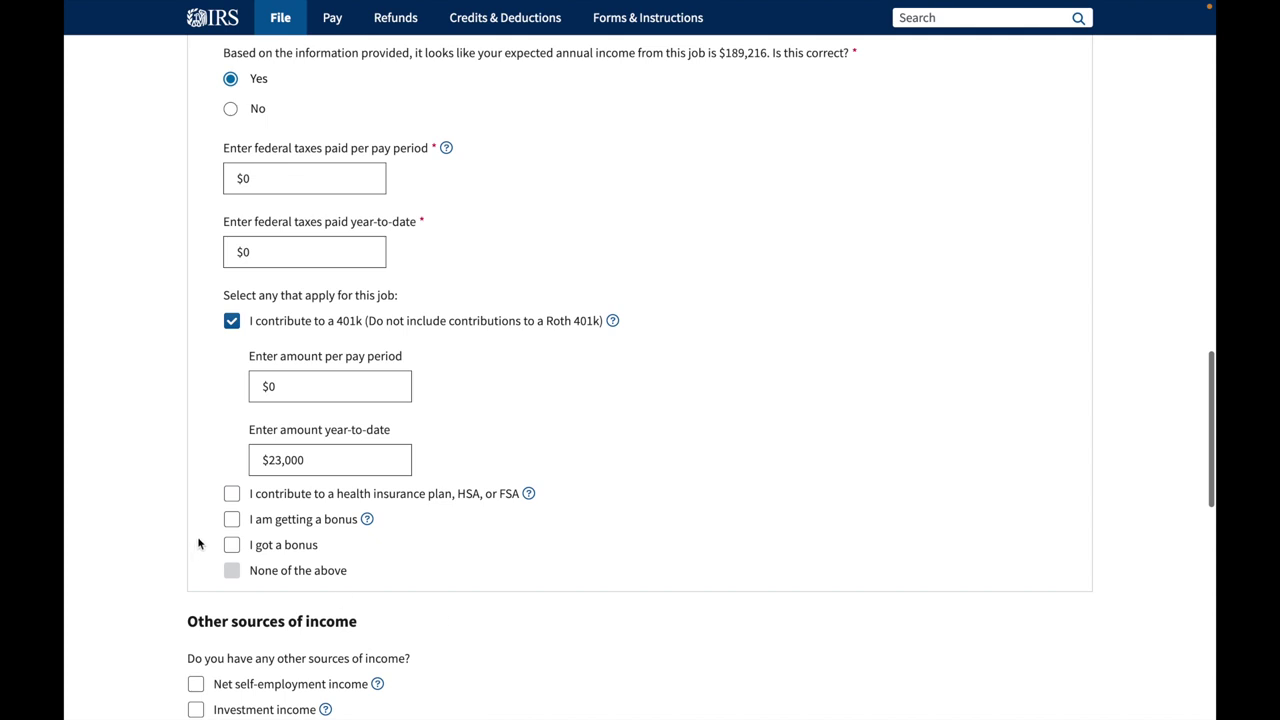
click(231, 494)
click(320, 568)
text(0)
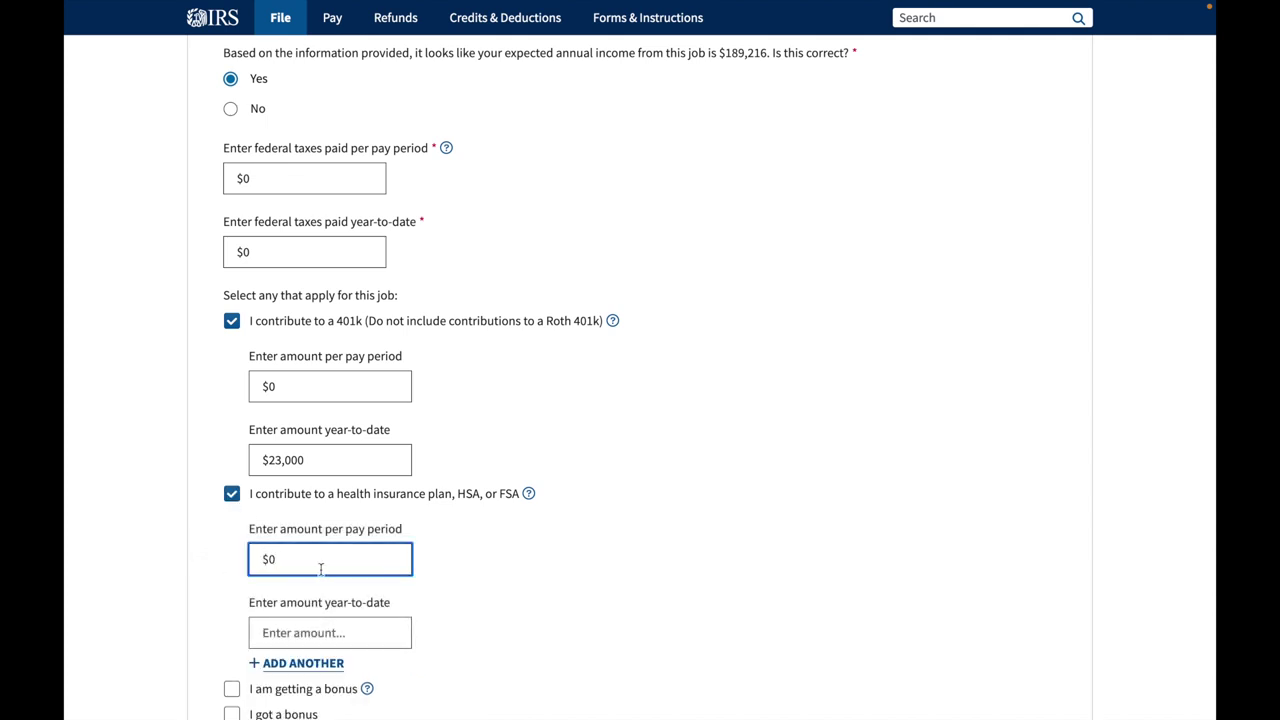
click(340, 632)
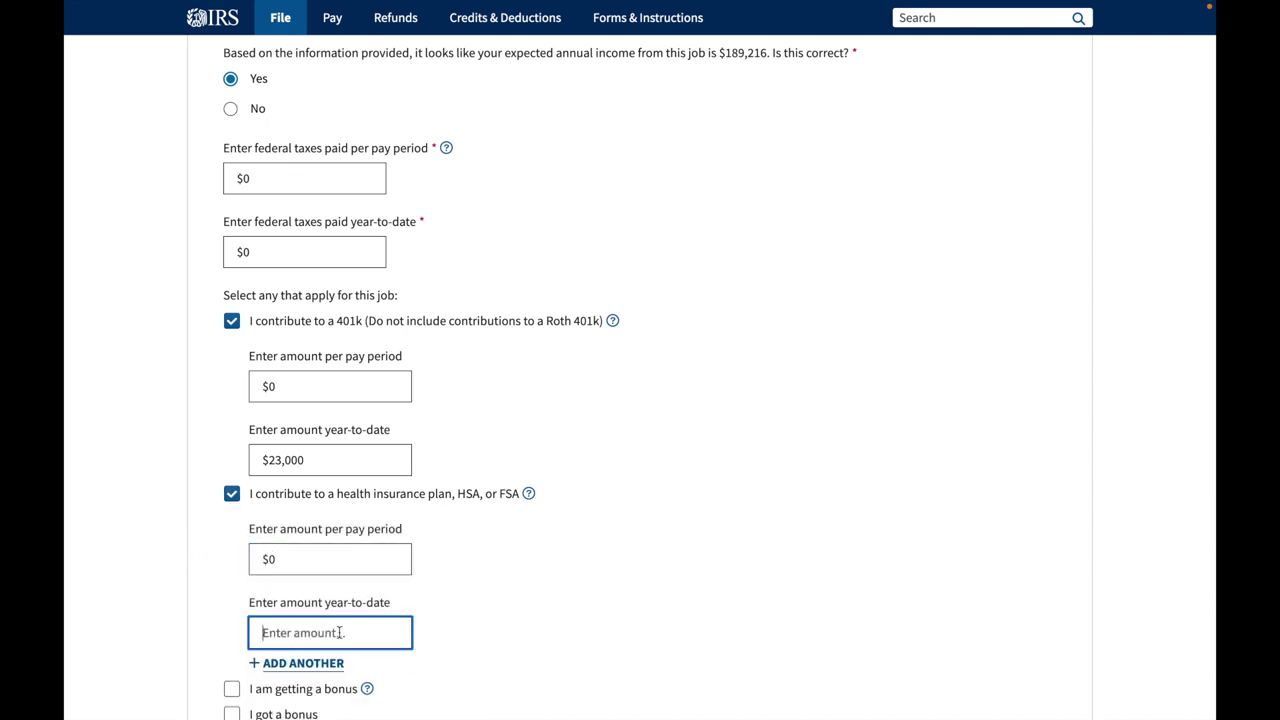
text(3850)
click(538, 624)
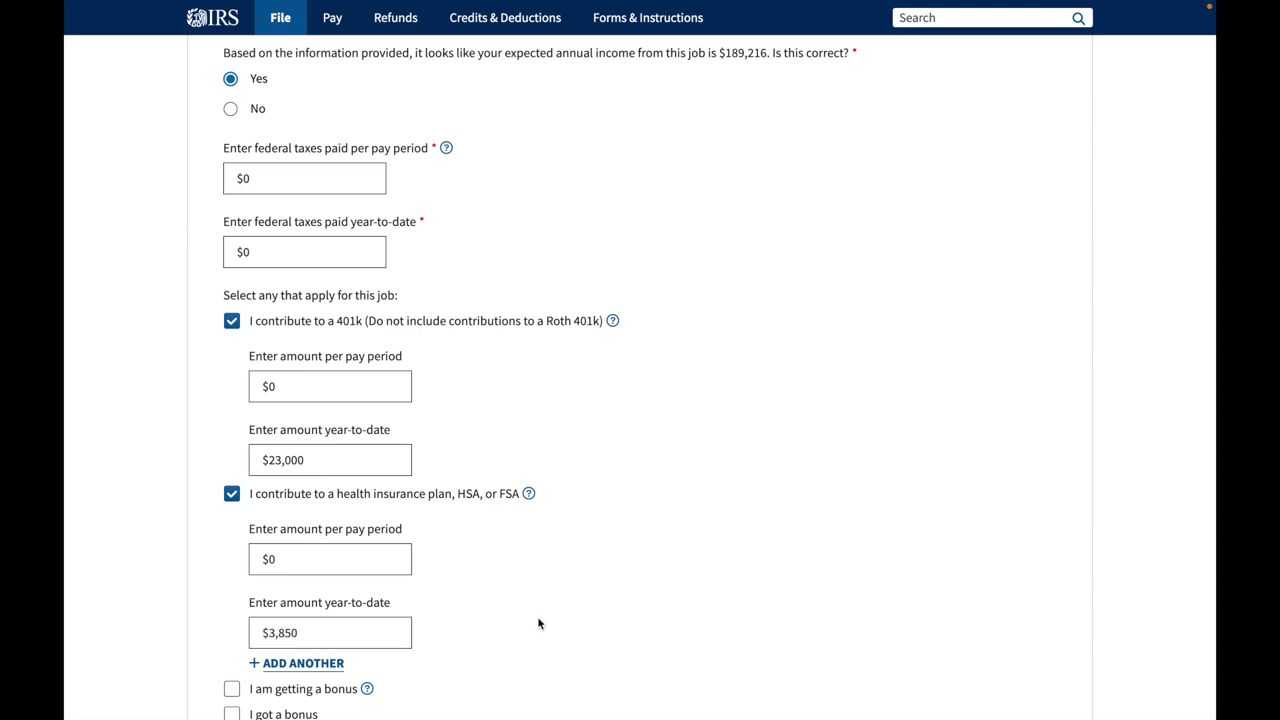
Correct the year-to-date health insurance, HSA or FSA contribution to $3,650
scroll(538, 624, down, 2)
scroll(538, 624, down, 2)
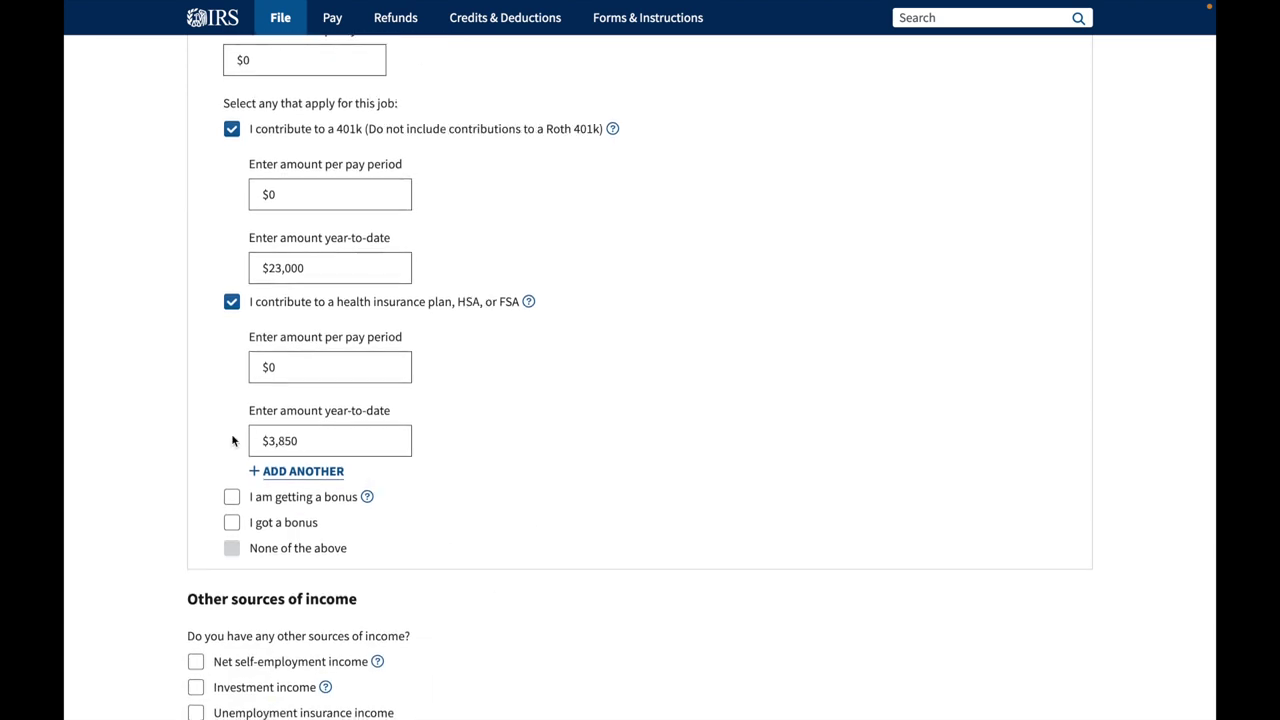
click(292, 437)
key(BackSpace)
key(BackSpace)
key(BackSpace)
text(650)
click(523, 522)
Declare no other sources of income by choosing None of the above
scroll(525, 525, down, 1)
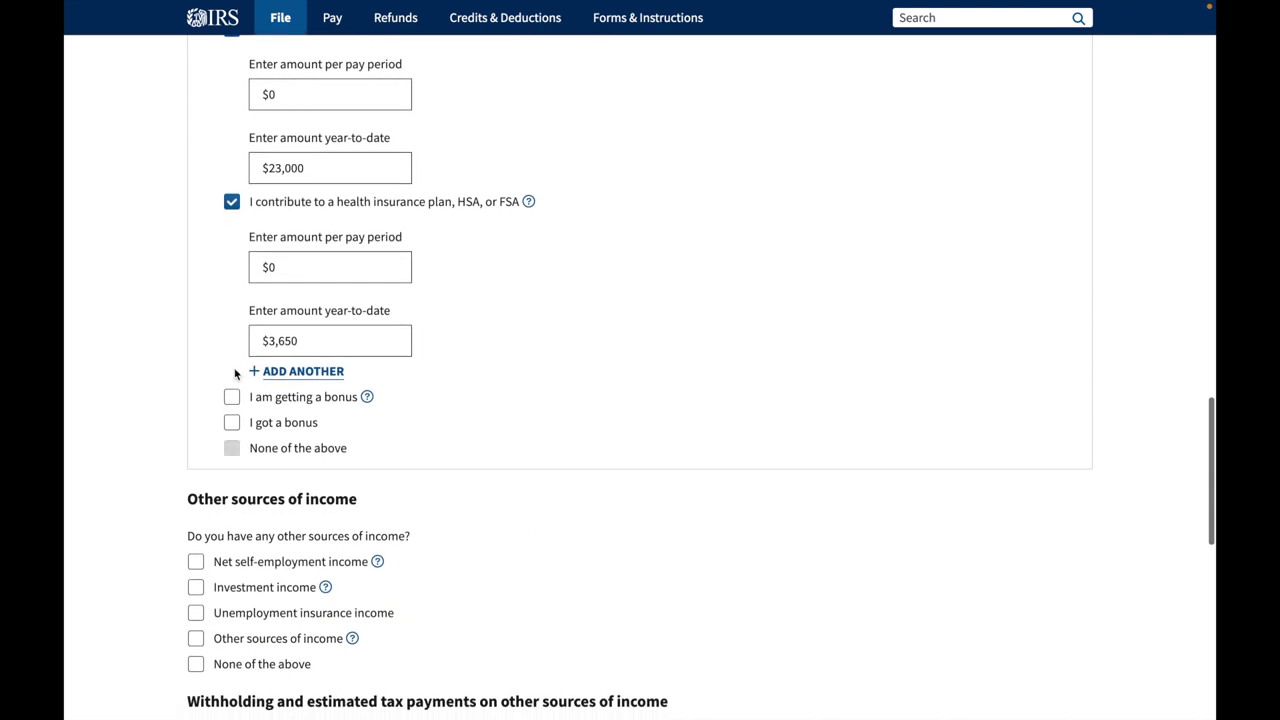
scroll(251, 456, down, 1)
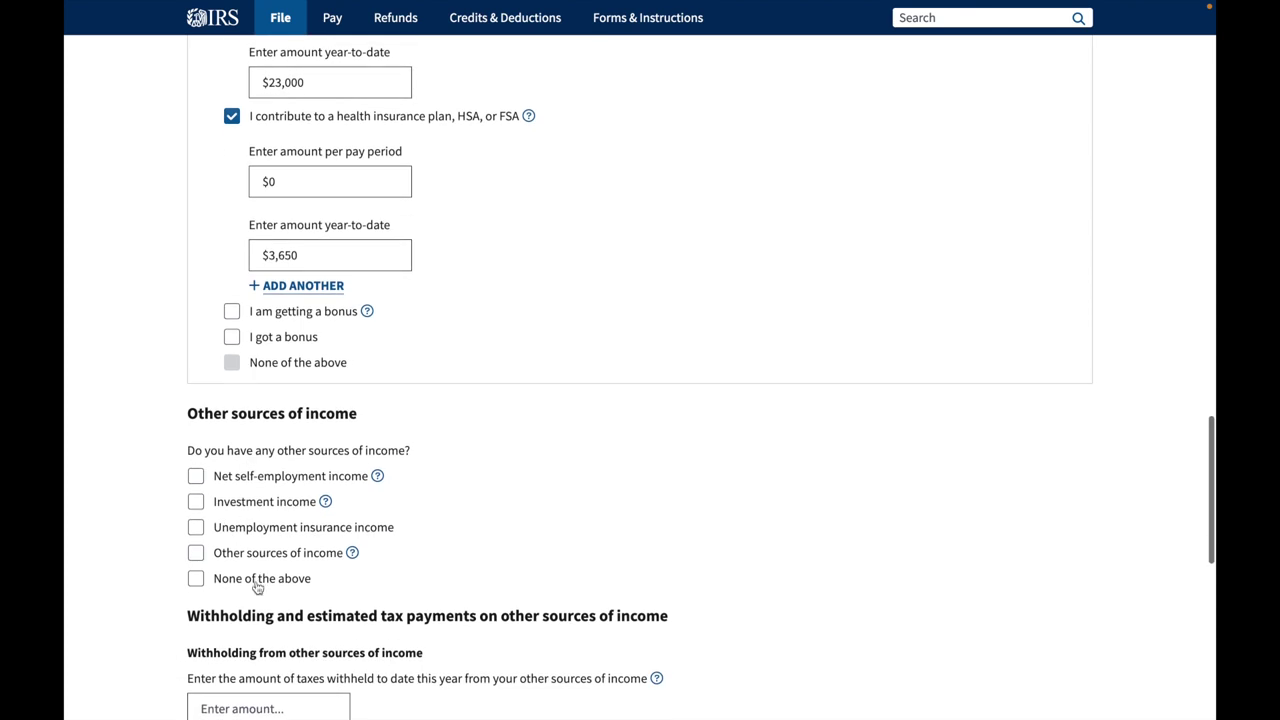
click(200, 585)
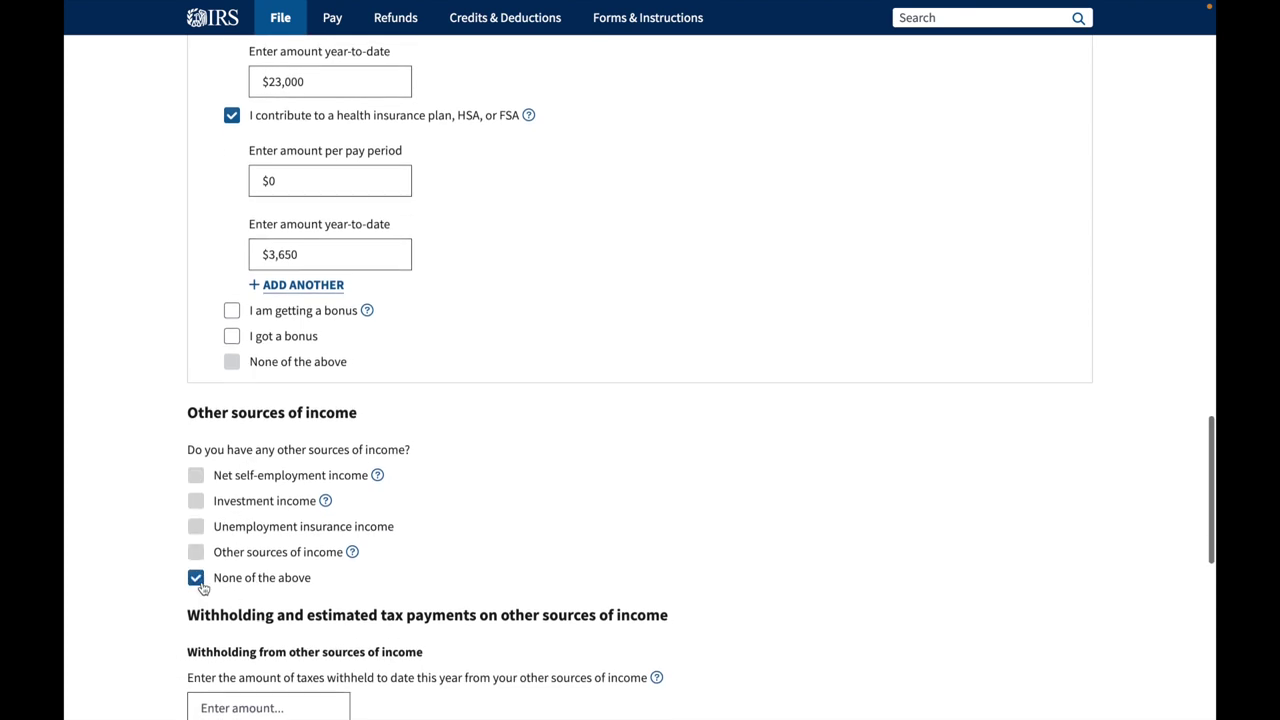
scroll(201, 590, down, 2)
scroll(200, 593, down, 1)
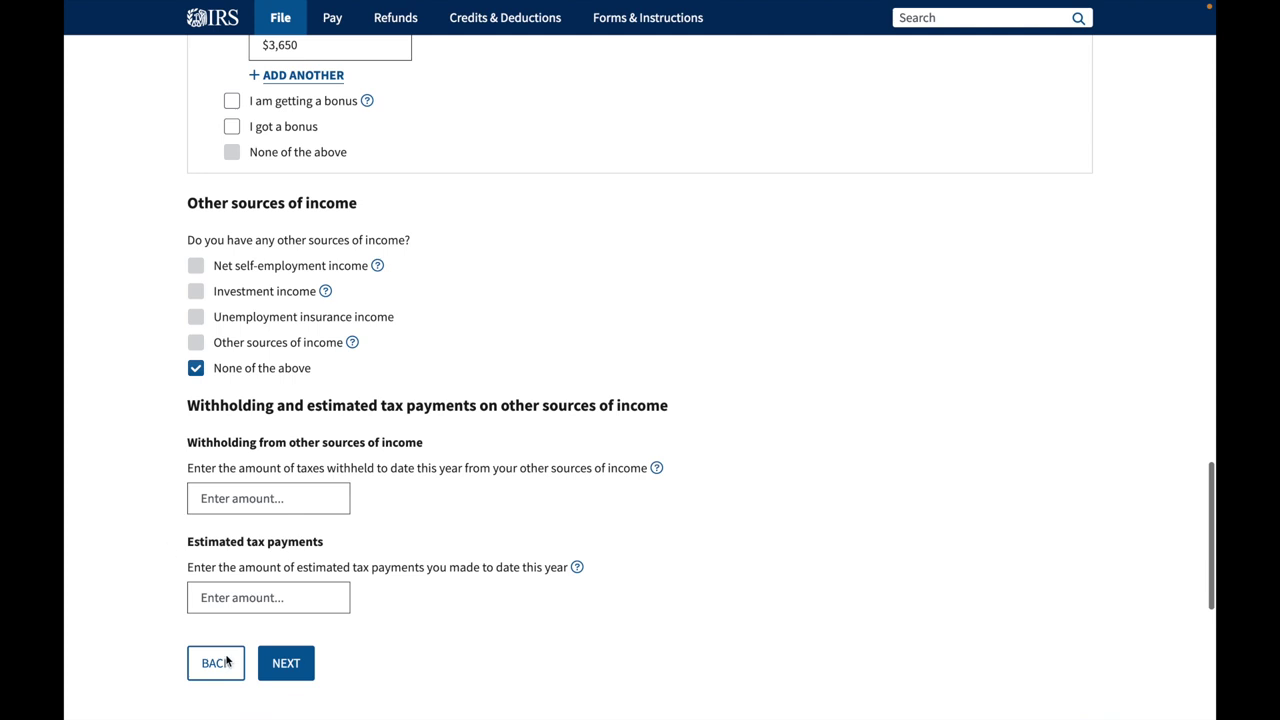
Proceed past the income section, claim no adjustments to income, and choose to just use the standard deduction
click(286, 663)
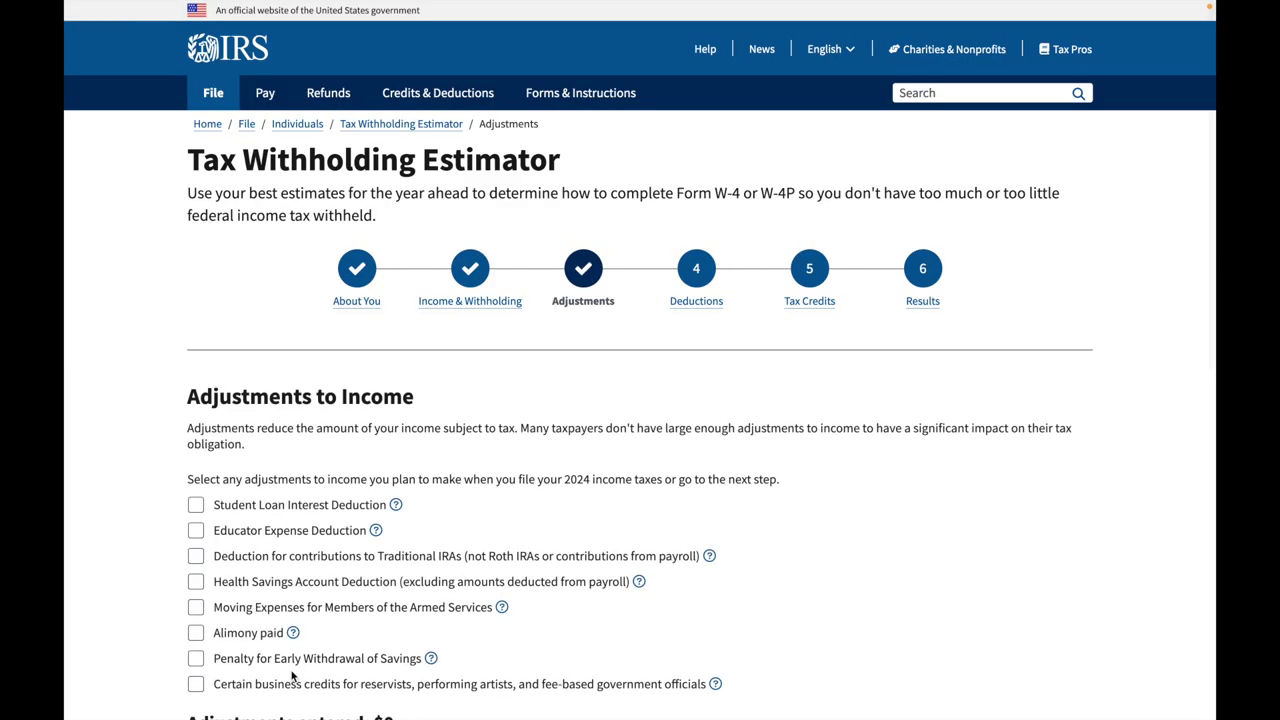
scroll(292, 675, down, 2)
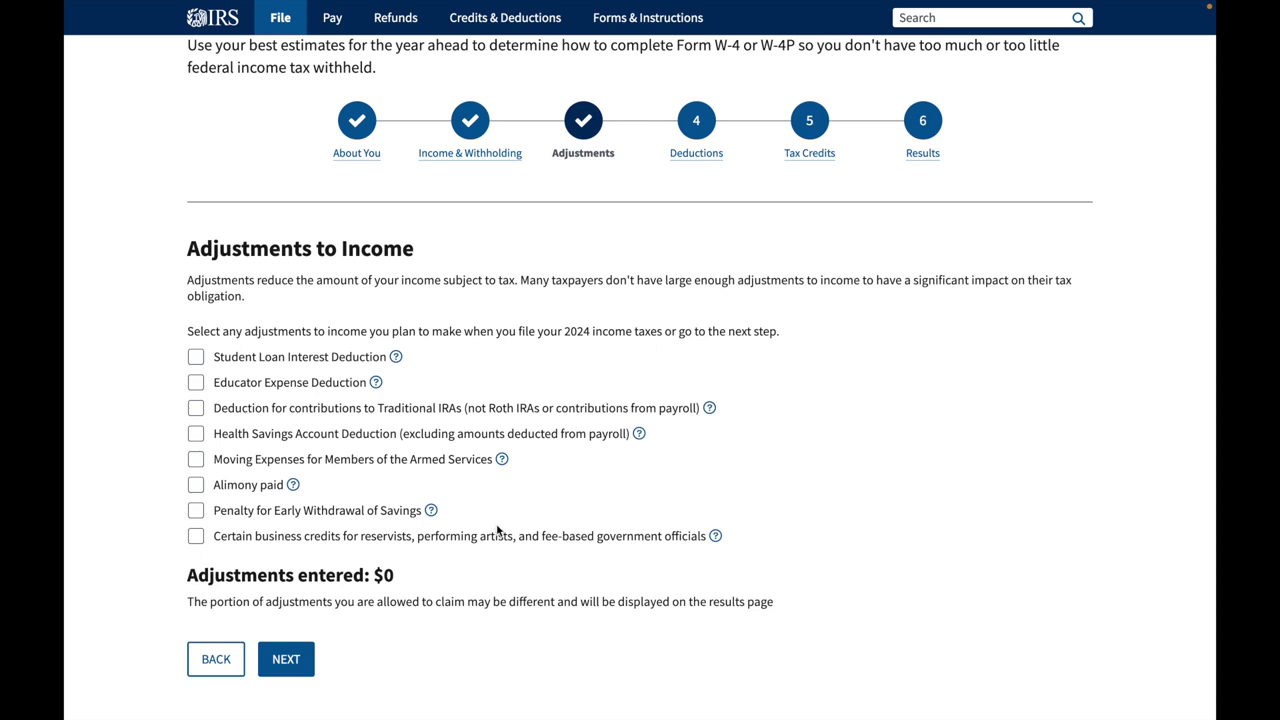
click(296, 664)
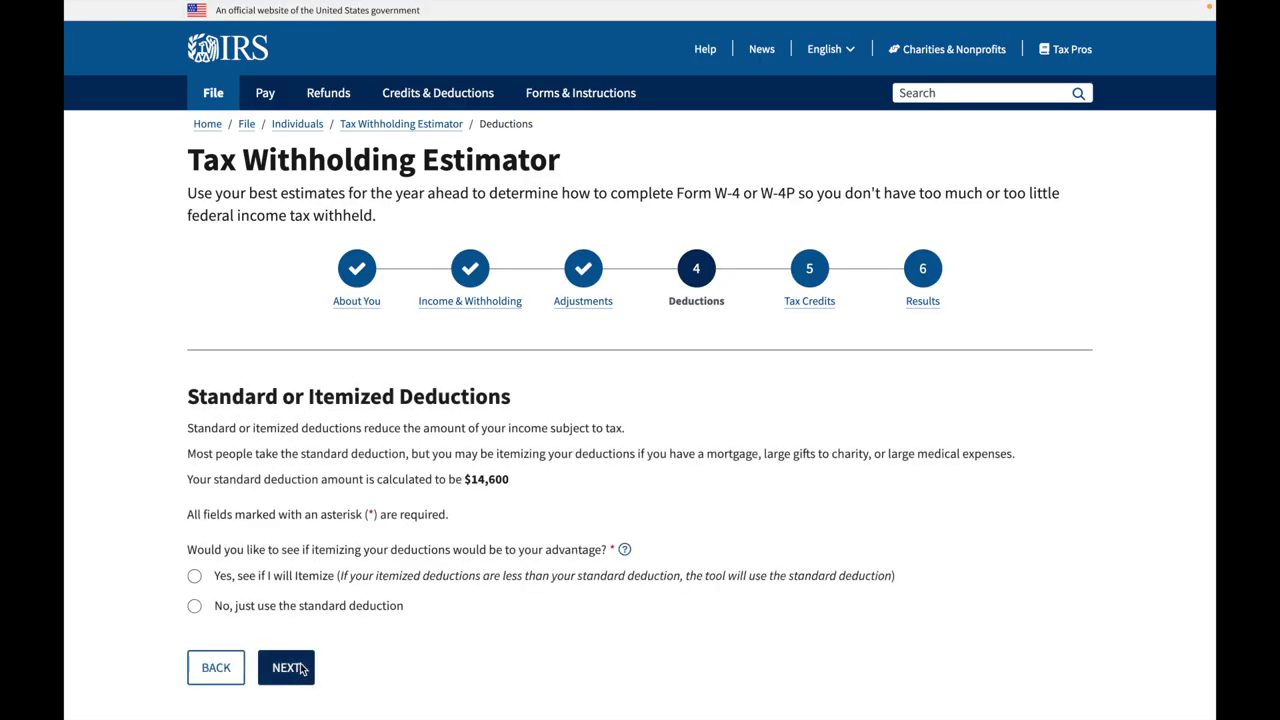
click(194, 606)
click(300, 673)
Enter 24 as the age on January 1 of next year, claim no tax credits, and proceed to the results
scroll(408, 360, down, 1)
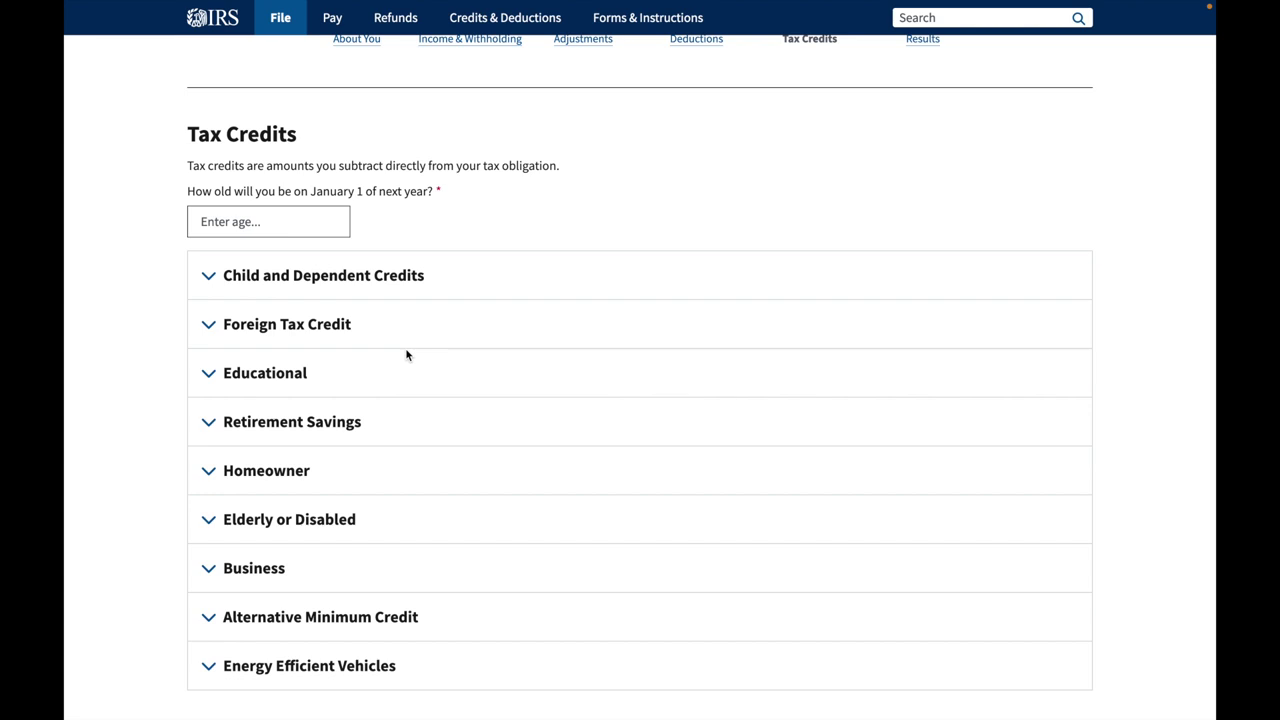
scroll(406, 355, down, 1)
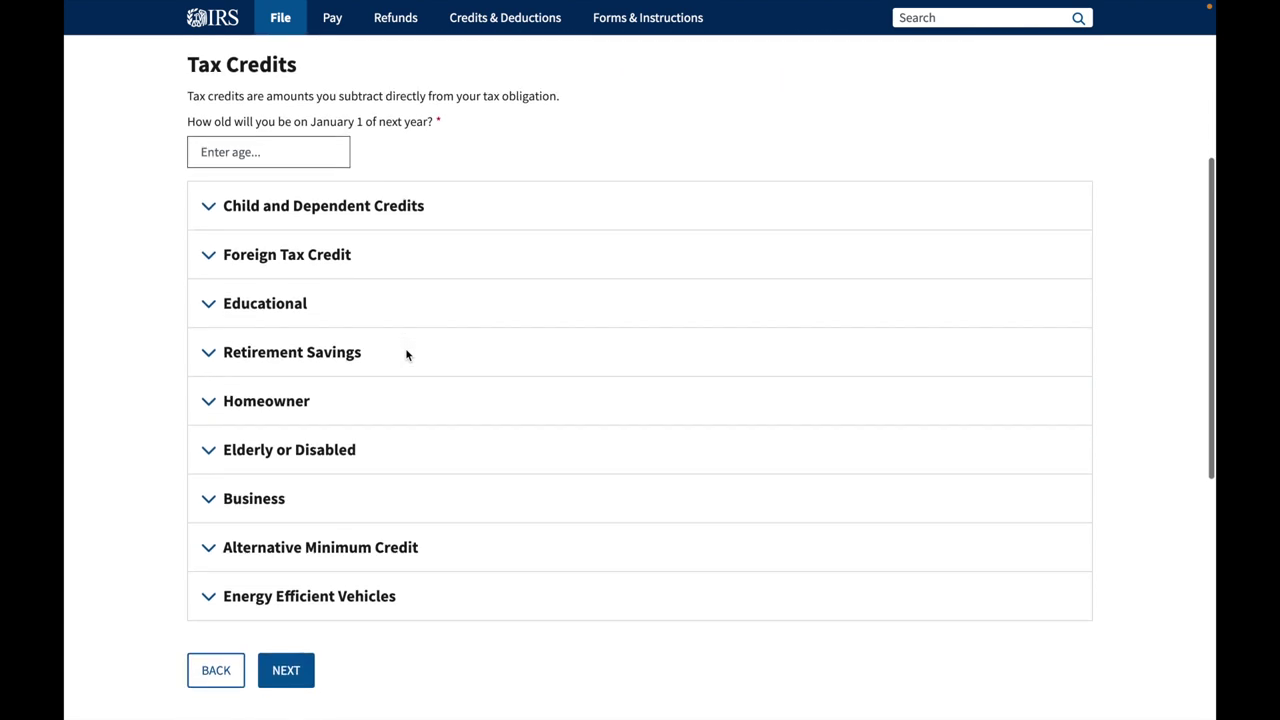
click(290, 671)
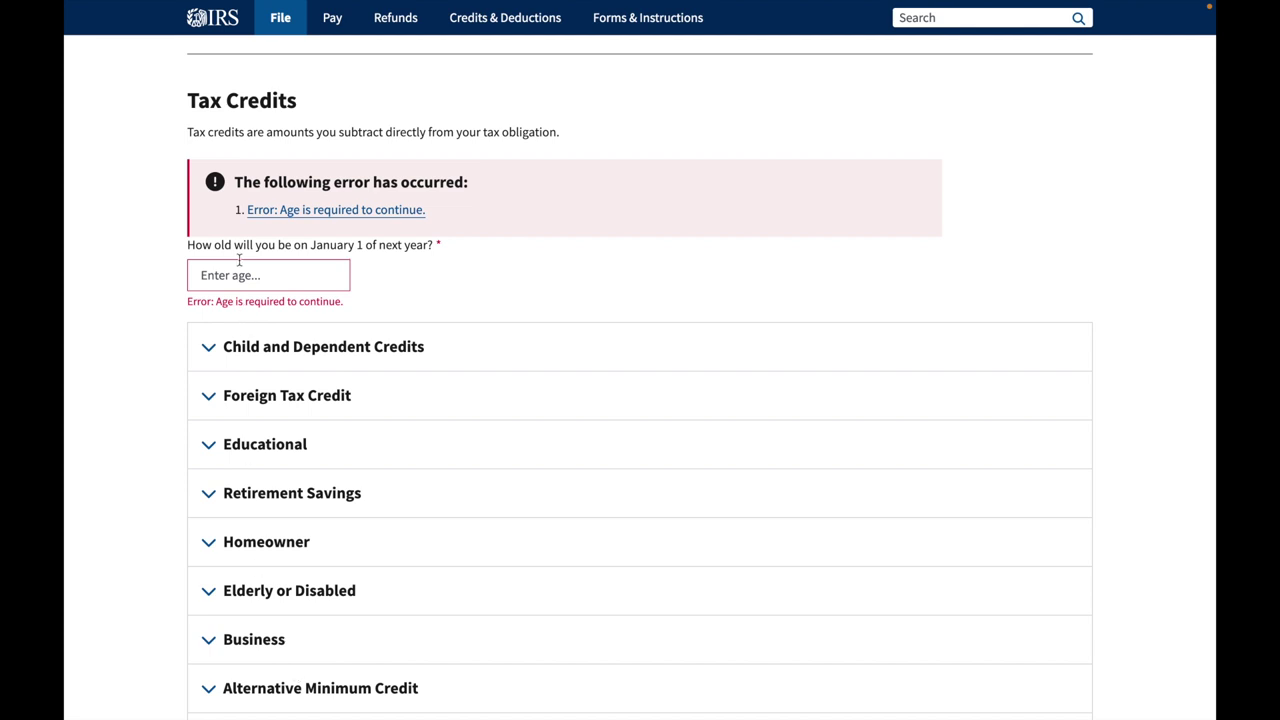
click(239, 264)
text(24)
click(286, 704)
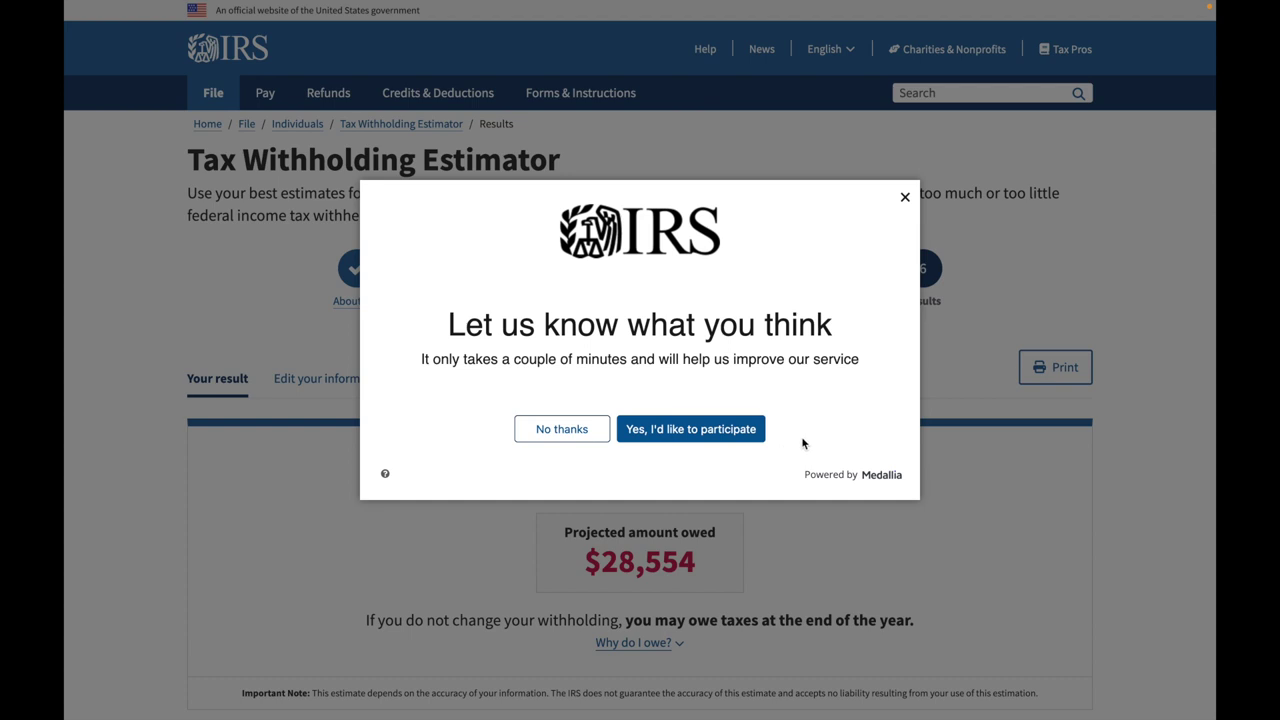
Agree to the feedback survey, rate the estimator five stars, and answer Yes to having accomplished the task
click(716, 437)
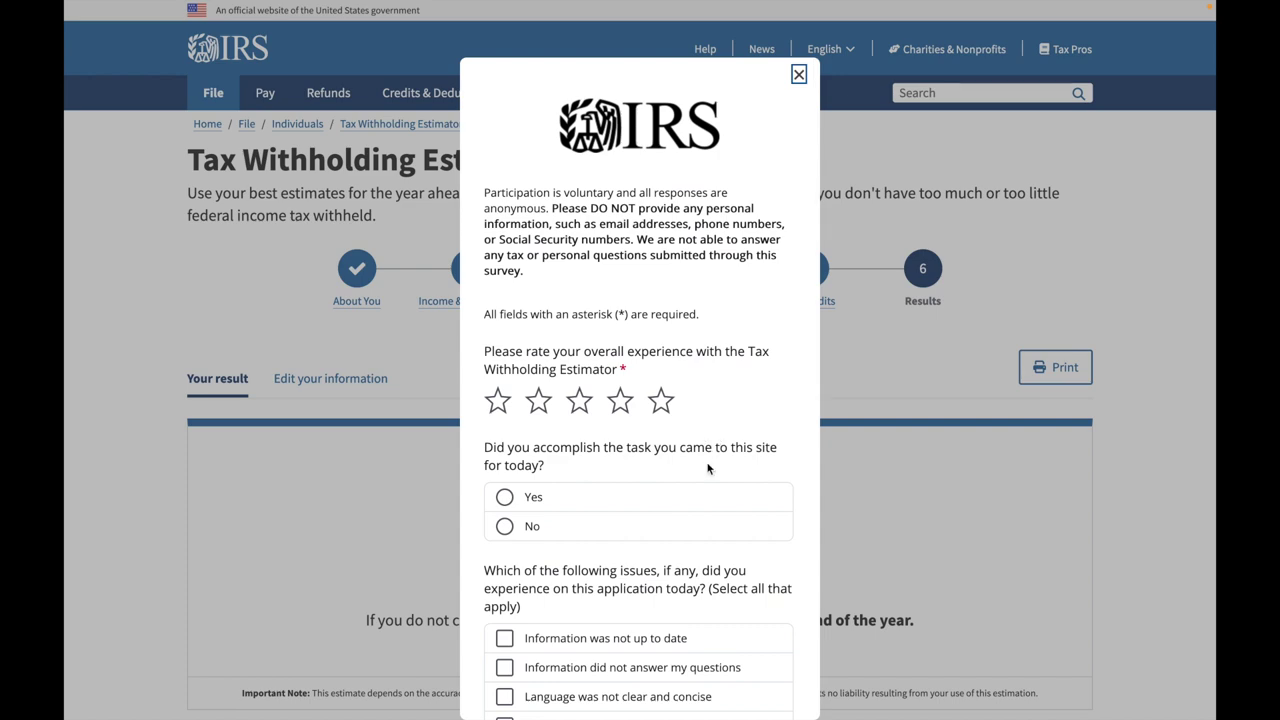
scroll(707, 468, down, 6)
scroll(707, 472, up, 3)
scroll(707, 472, up, 3)
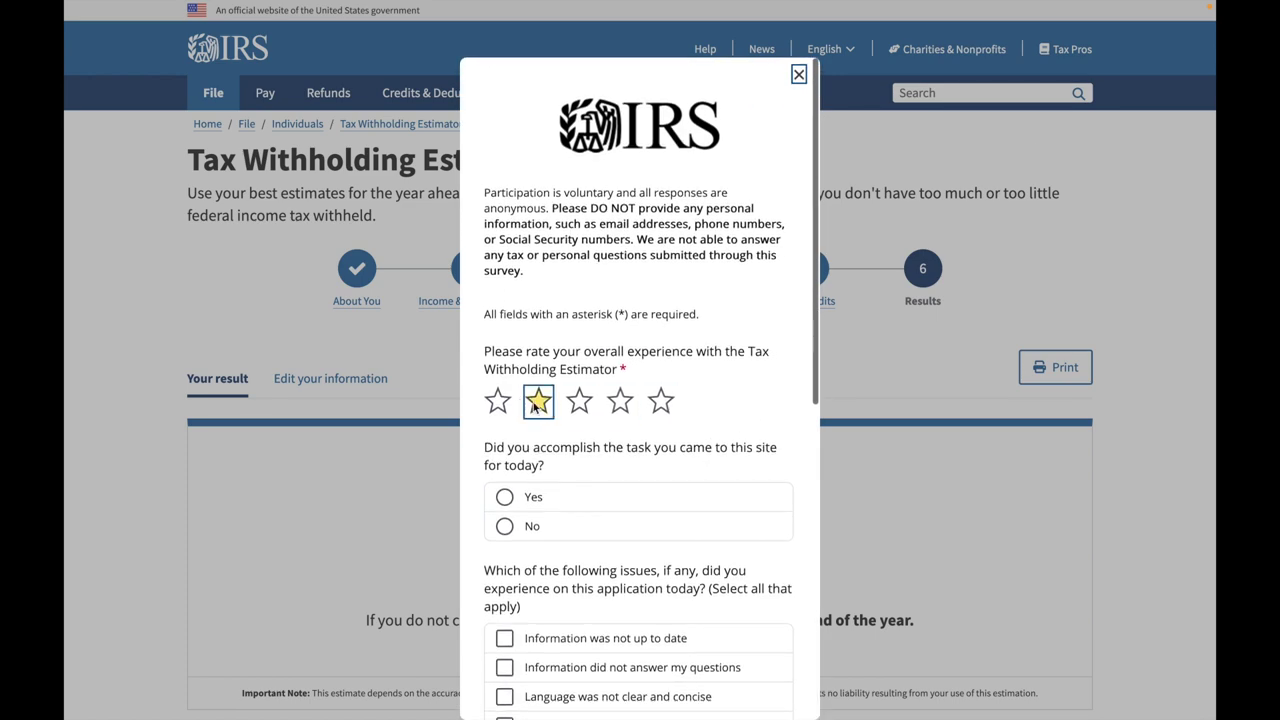
click(661, 401)
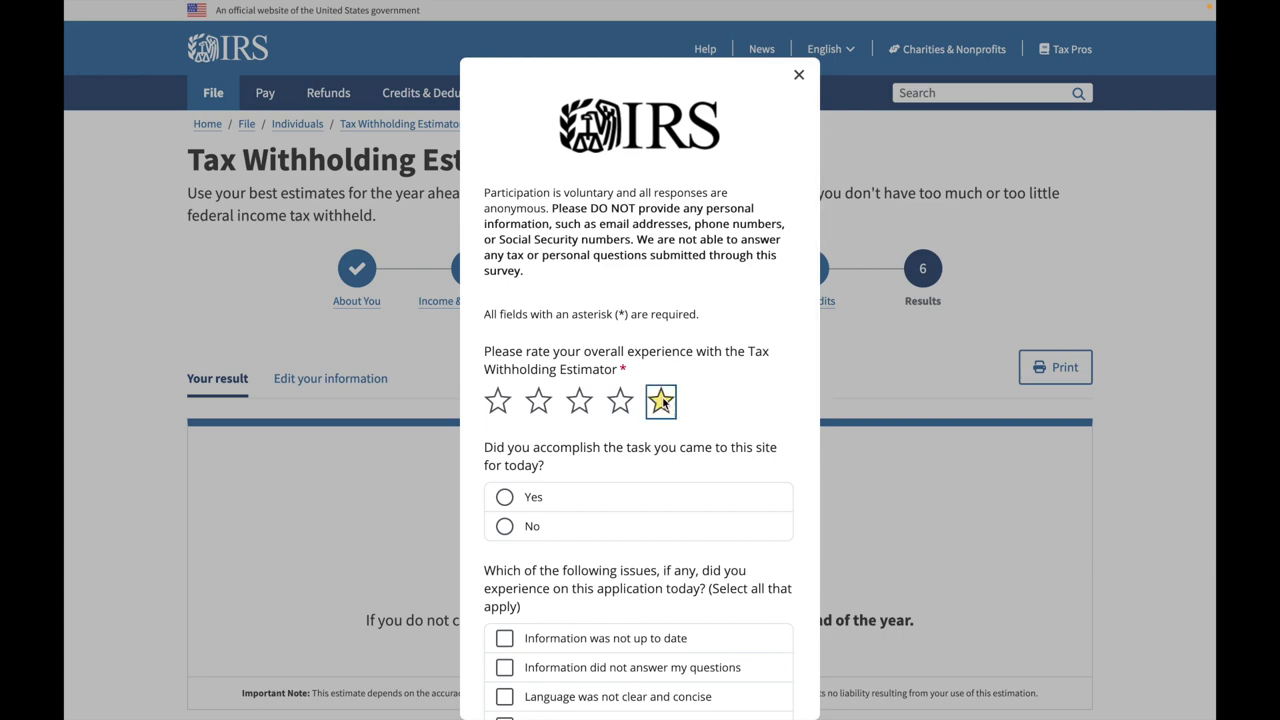
scroll(695, 445, down, 1)
click(695, 448)
scroll(695, 480, down, 4)
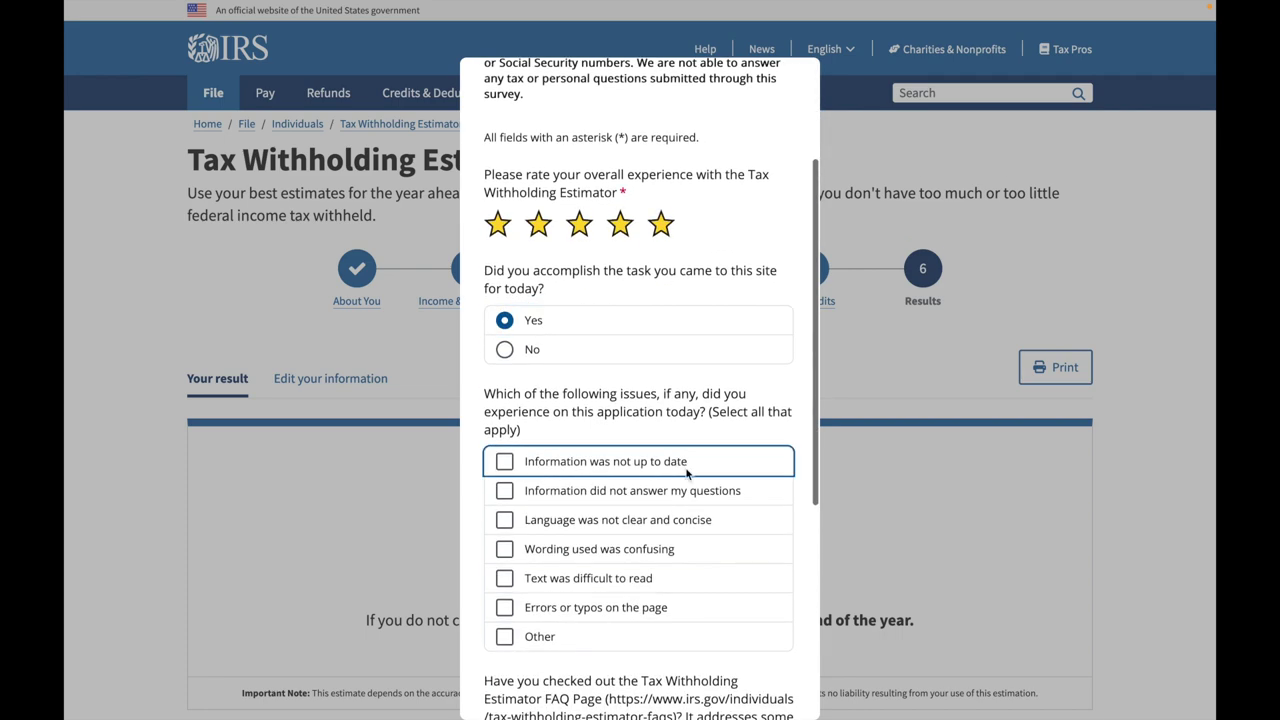
Answer Yes to having checked the FAQ page, submit the survey, and close its thank-you window
scroll(695, 501, down, 3)
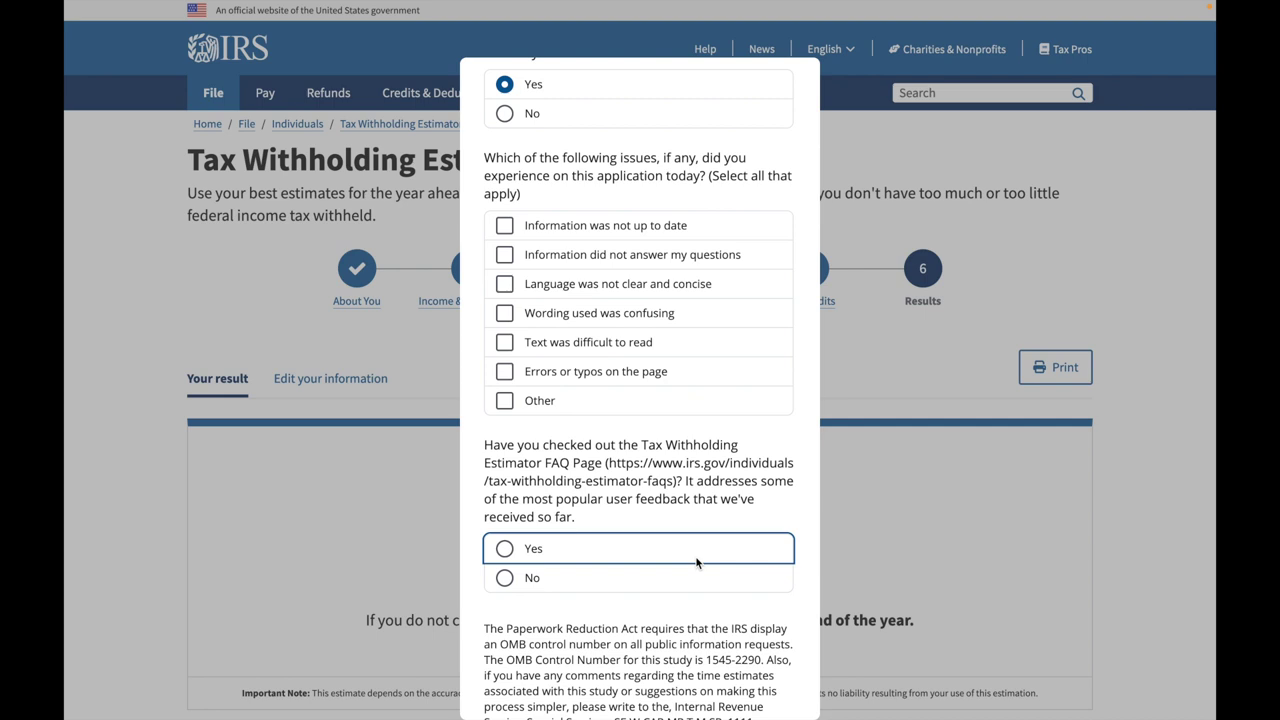
click(695, 550)
scroll(695, 550, down, 3)
click(662, 665)
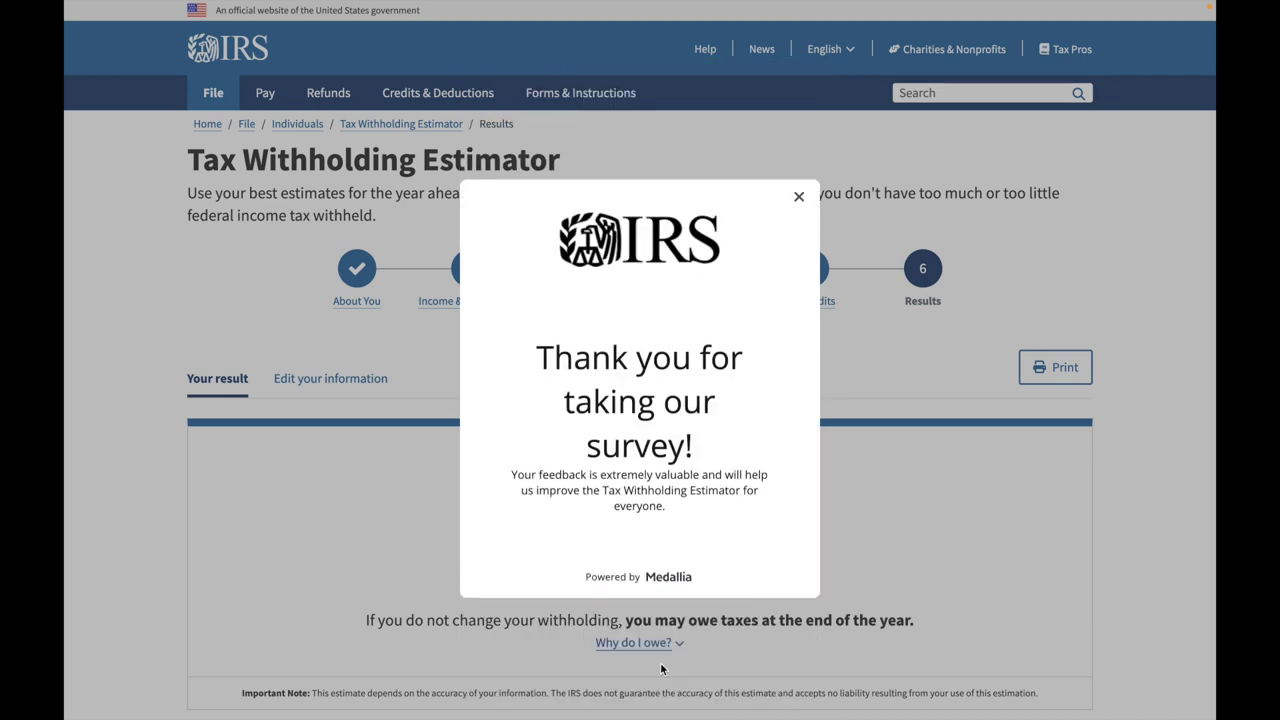
click(799, 196)
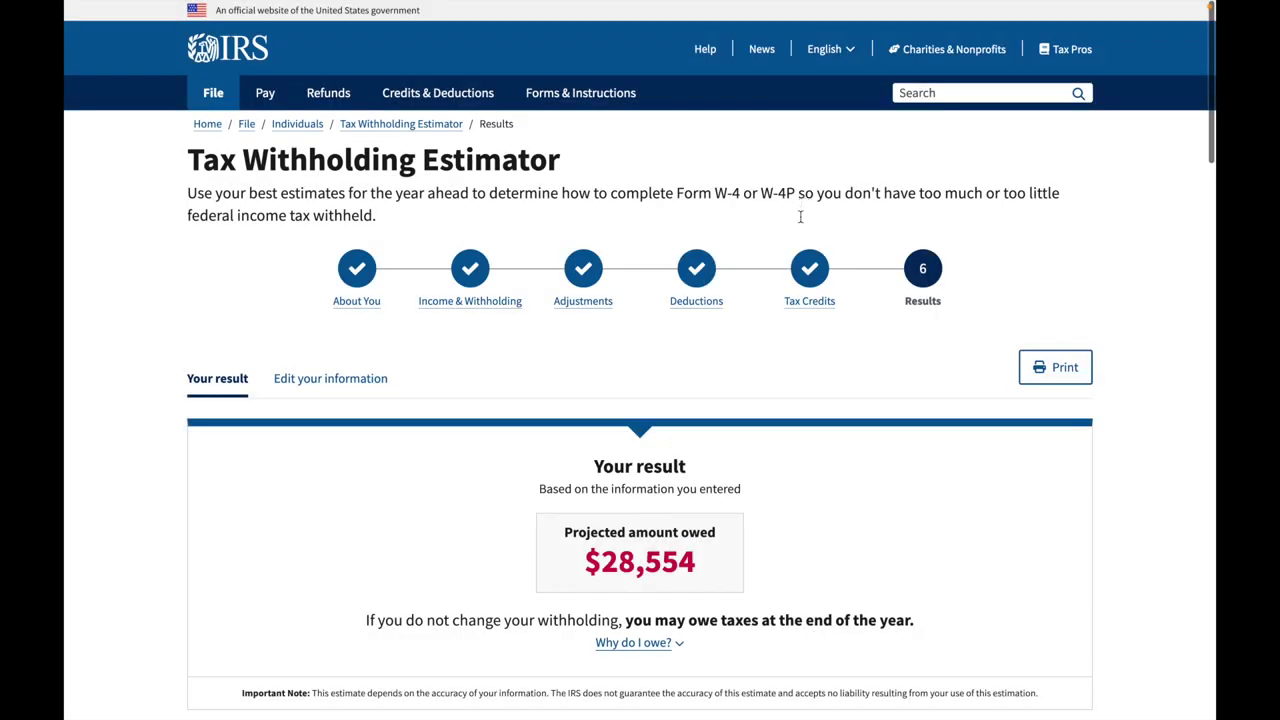
Compare the projected amount owed with the Fed Taxes amount in the Yearly Budget Goals sheet, leaving the SDI cell's edit mode
scroll(827, 383, down, 1)
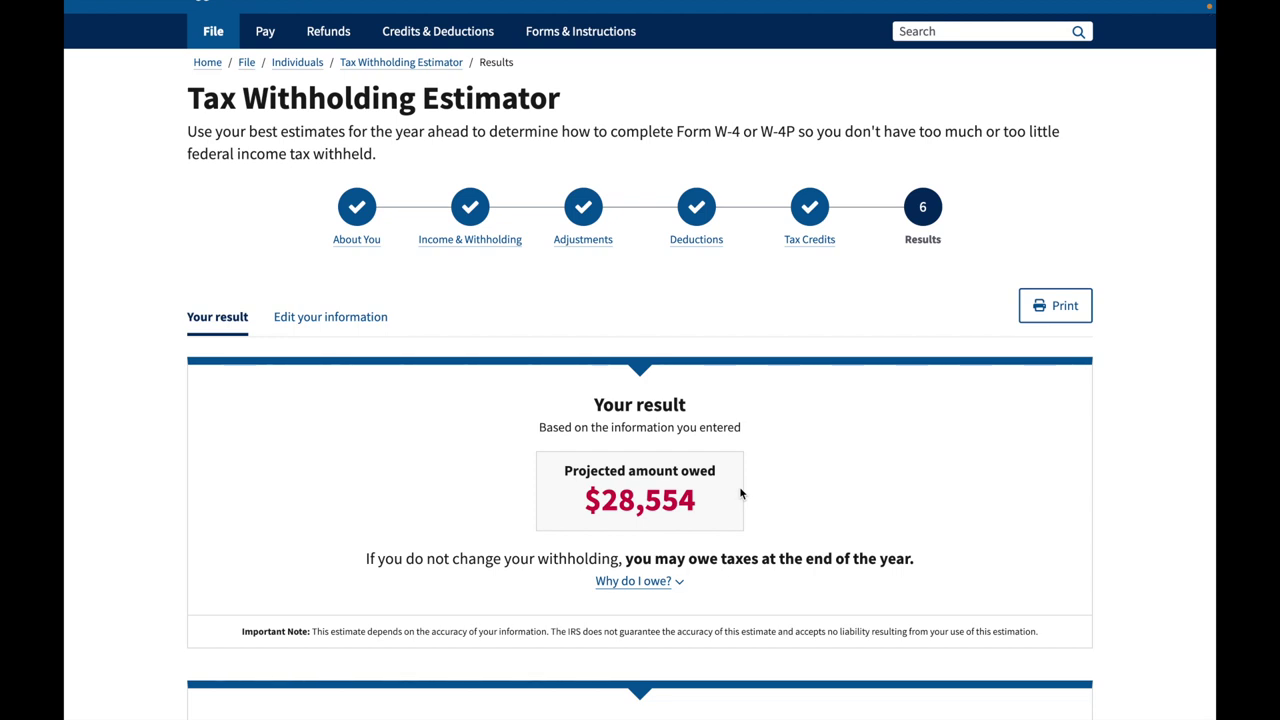
key(ctrl+Tab)
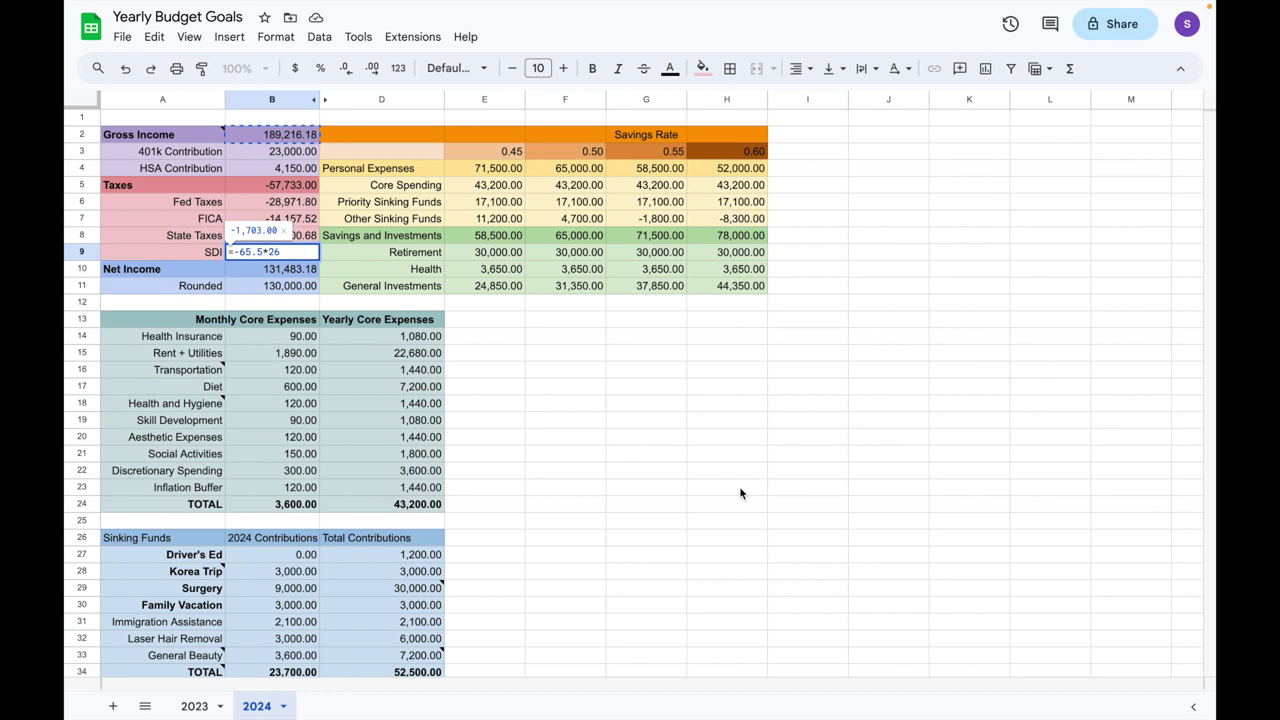
click(739, 486)
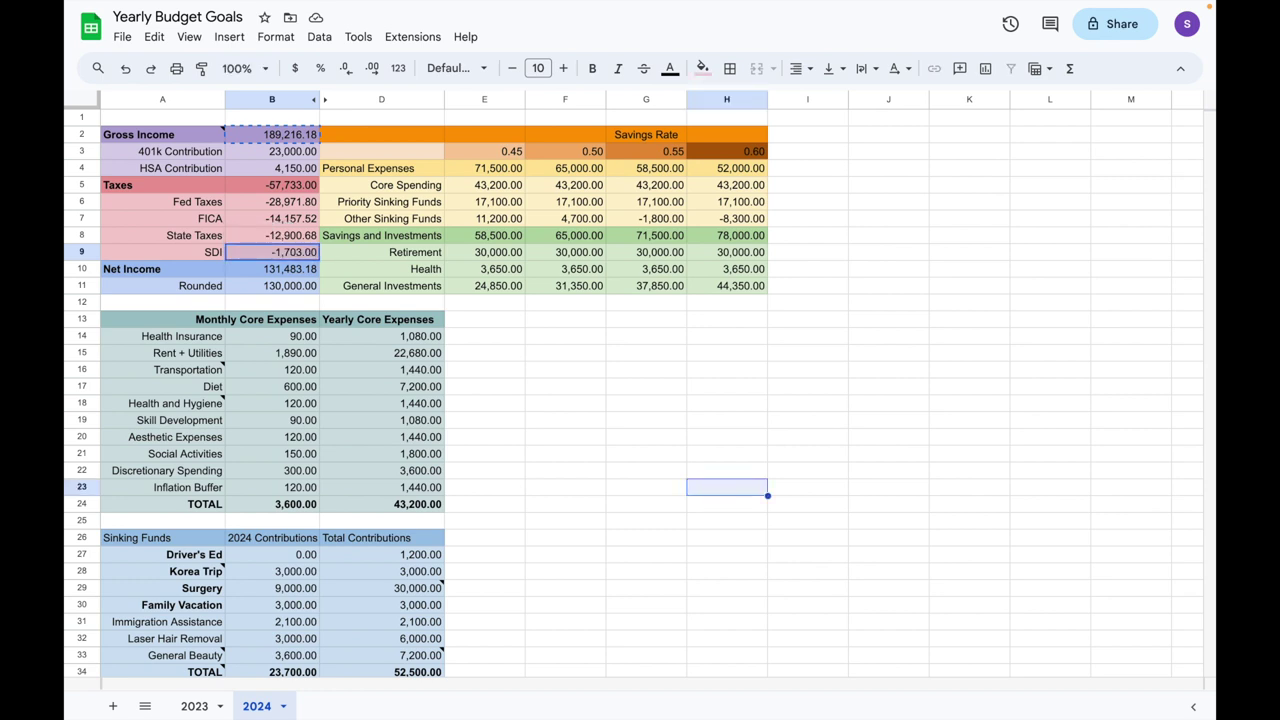
click(286, 206)
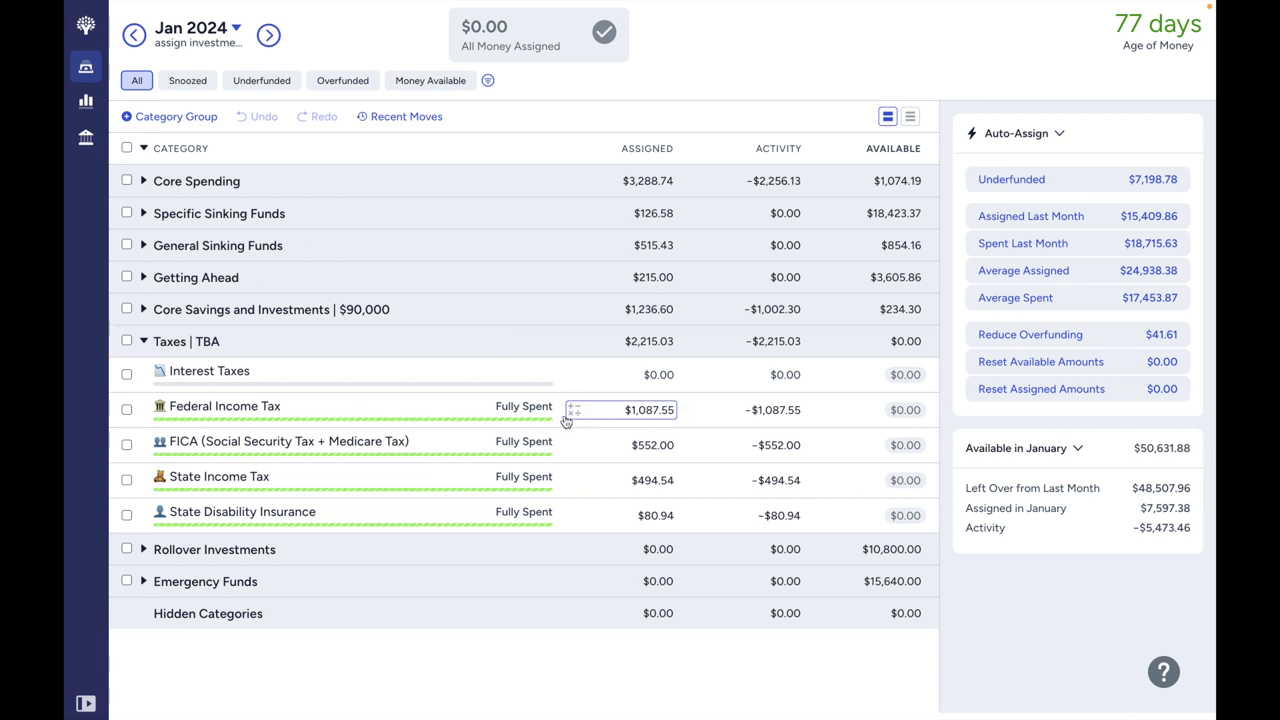
In YNAB, start a target for the Federal Income Tax category with 28.900 as the amount needed
click(545, 409)
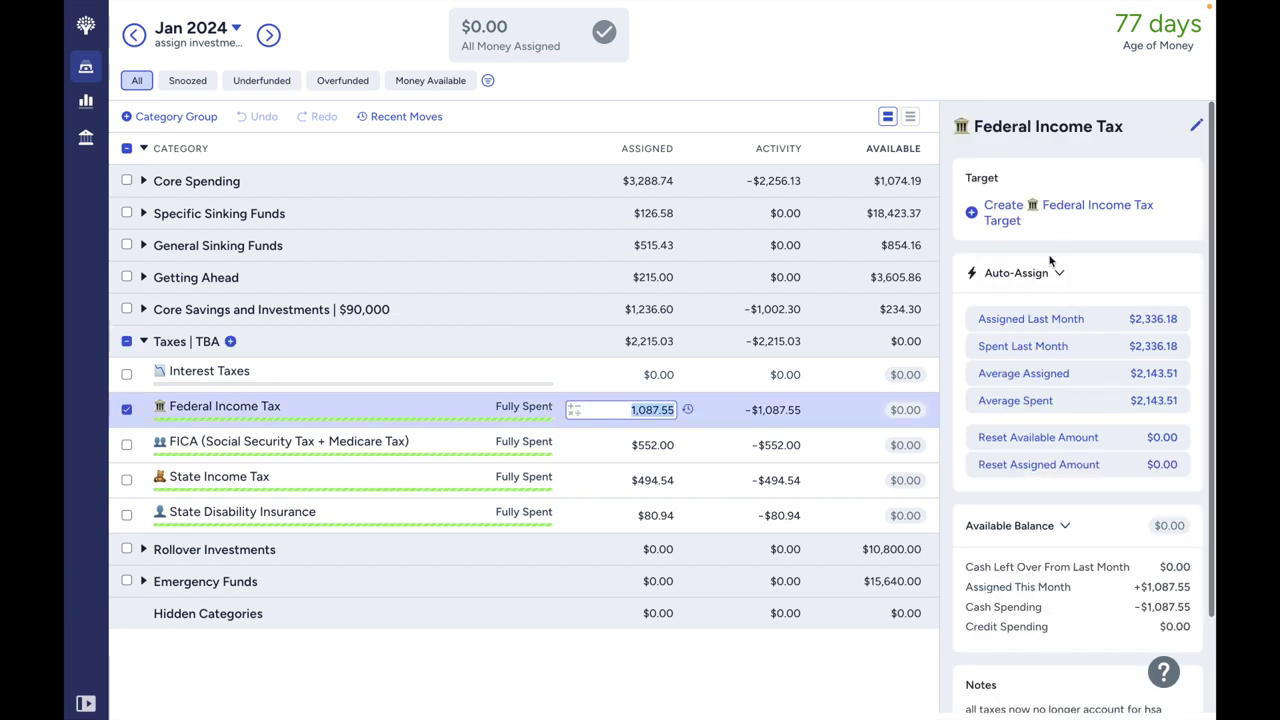
click(1020, 213)
text(28.900)
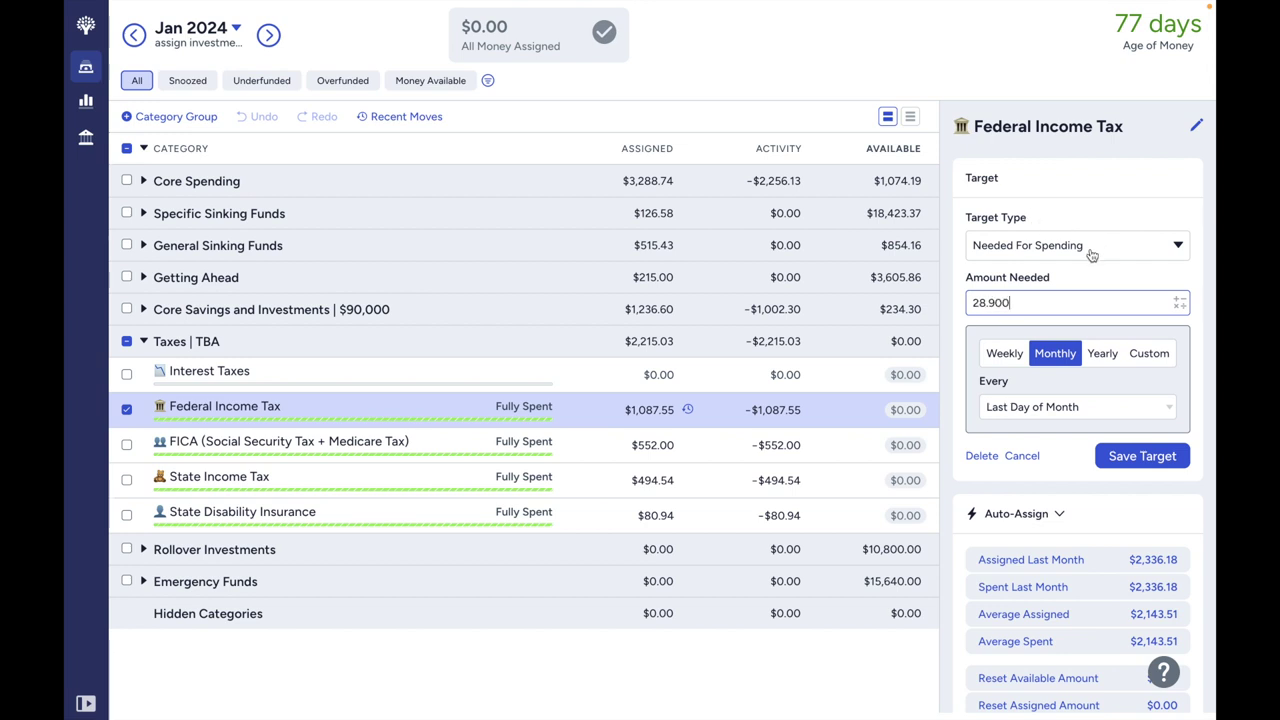
Make the Federal Income Tax target custom, first due on December 31, 2024, and save it
click(1149, 355)
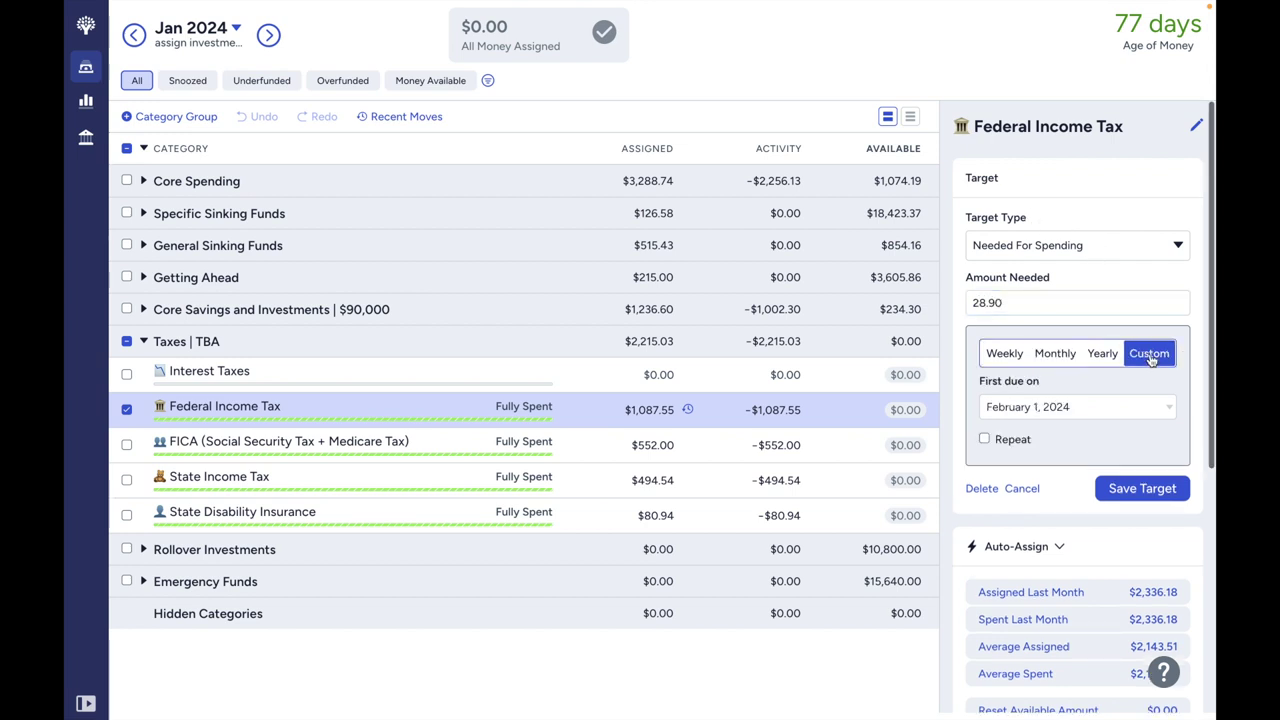
click(1146, 405)
click(1150, 456)
click(1150, 456)
click(1150, 456)
click(1150, 456)
click(1150, 456)
click(1150, 456)
click(1150, 456)
click(1150, 456)
click(1150, 456)
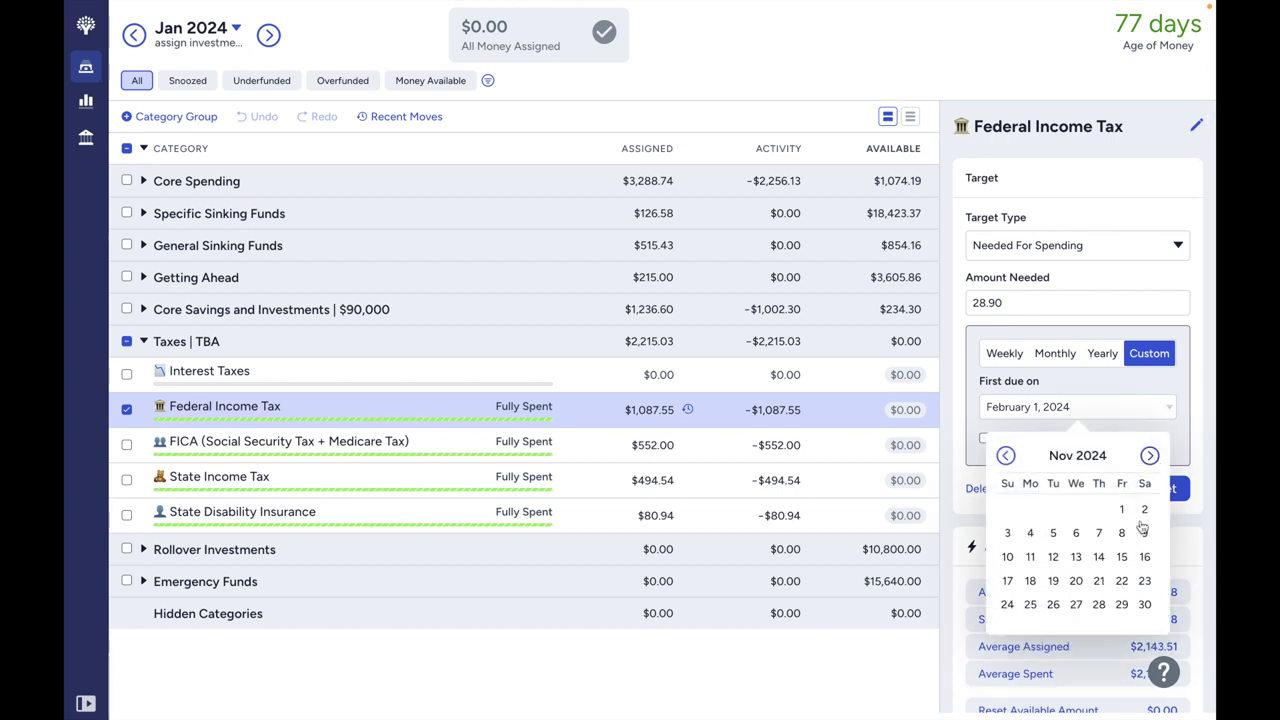
click(1150, 456)
click(1053, 604)
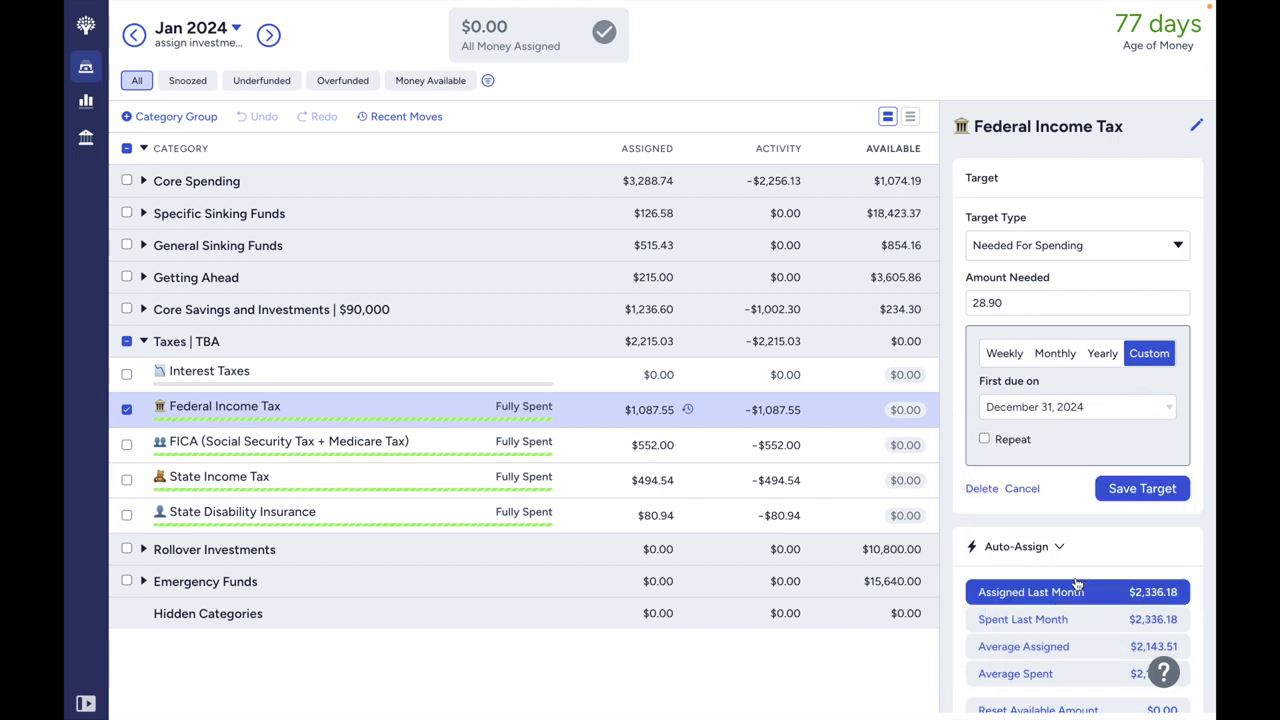
click(1157, 490)
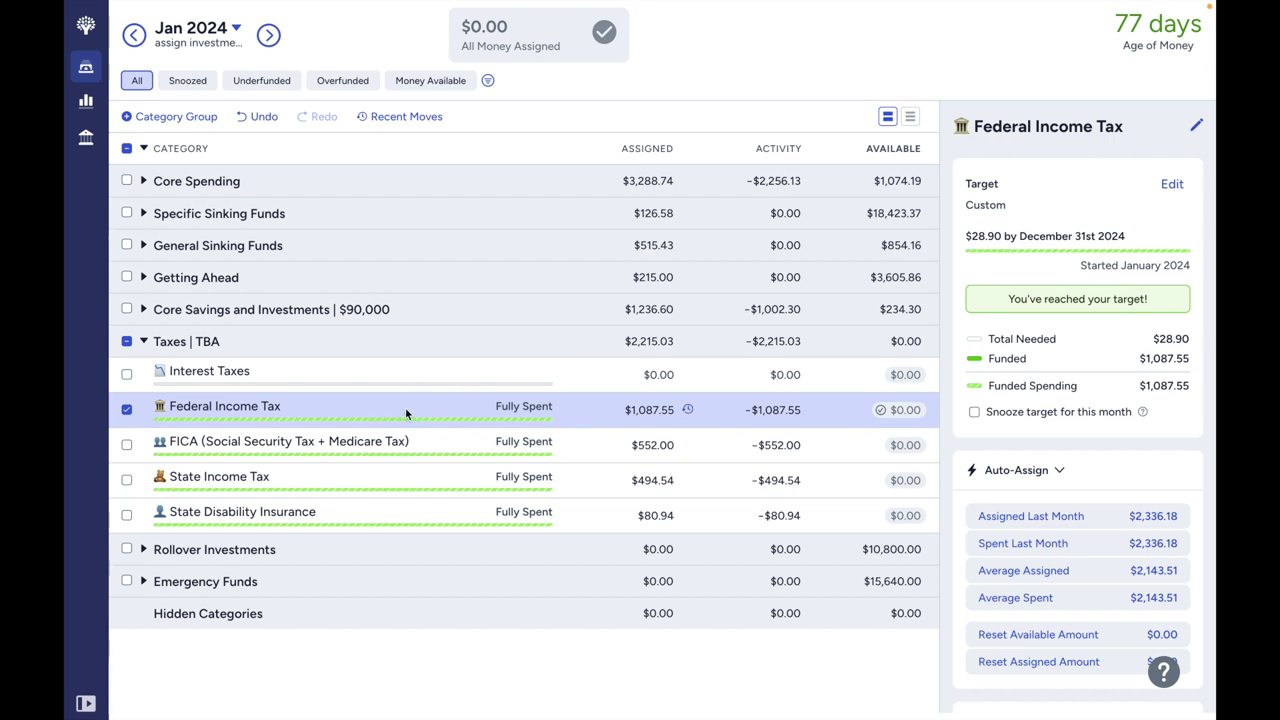
Correct the Federal Income Tax target's amount needed to $28,900 and save the target
click(1172, 186)
key(BackSpace)
text(289000)
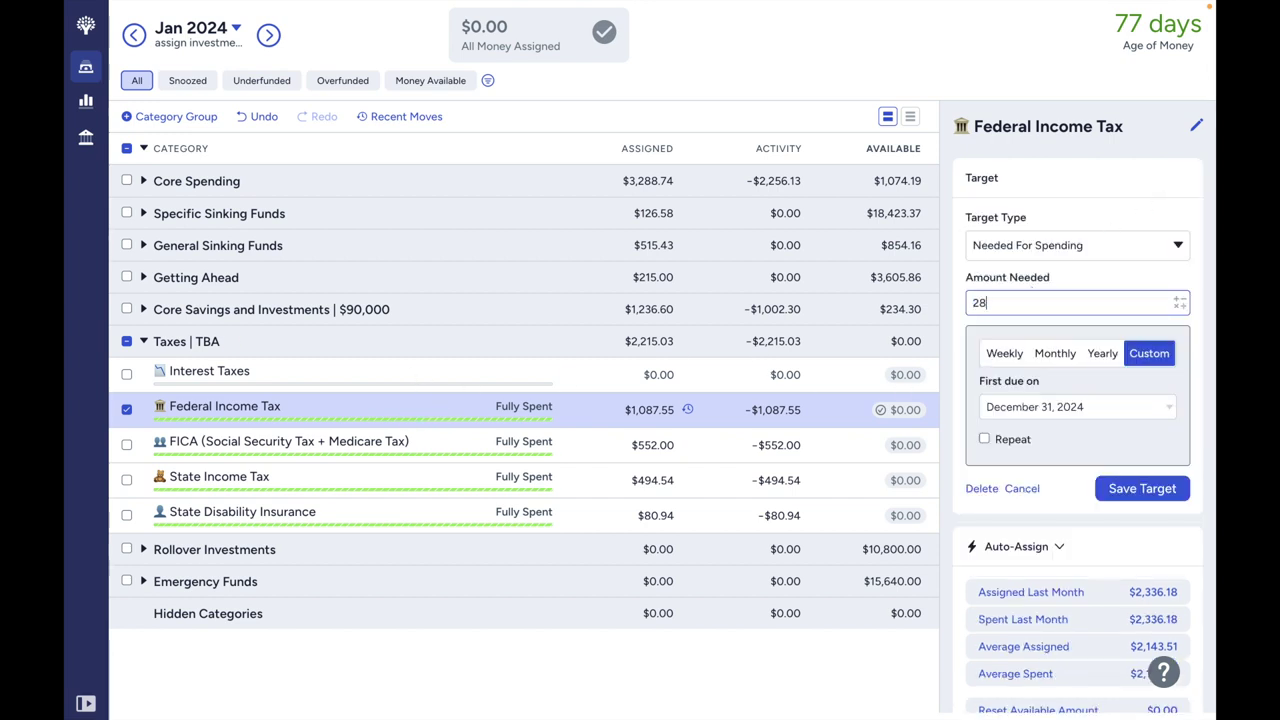
click(1143, 487)
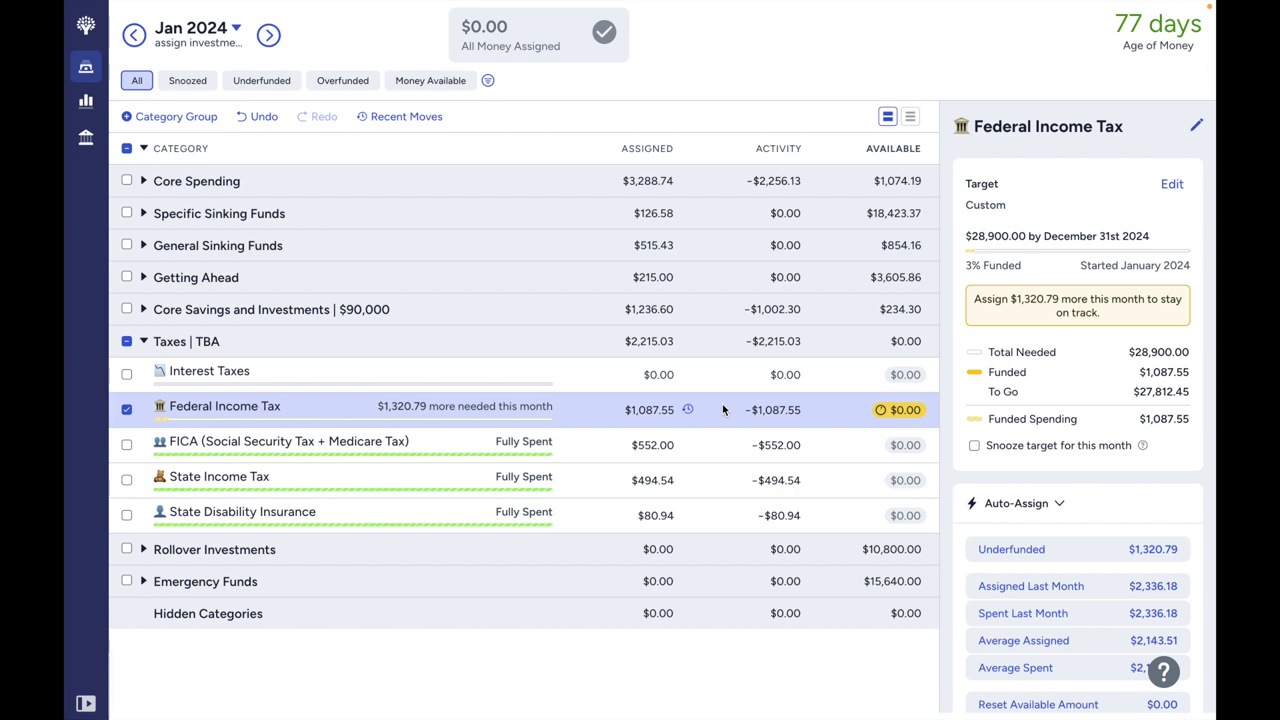
click(628, 410)
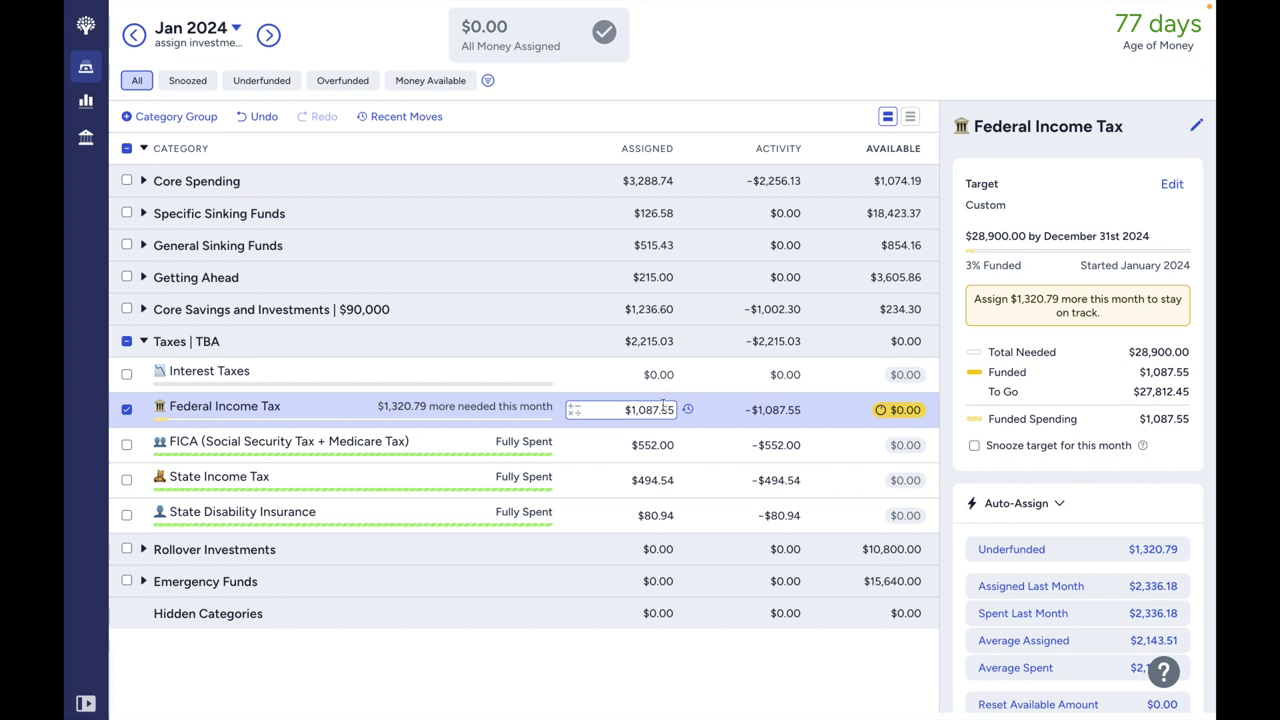
click(468, 402)
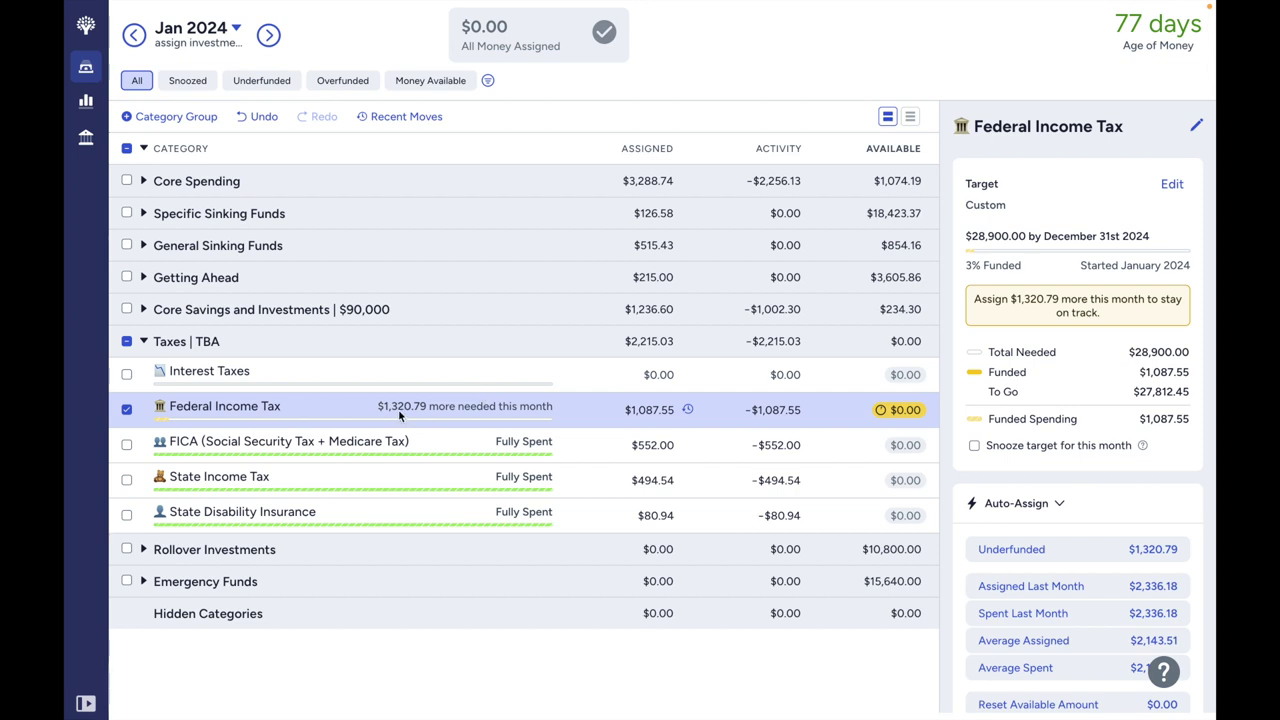